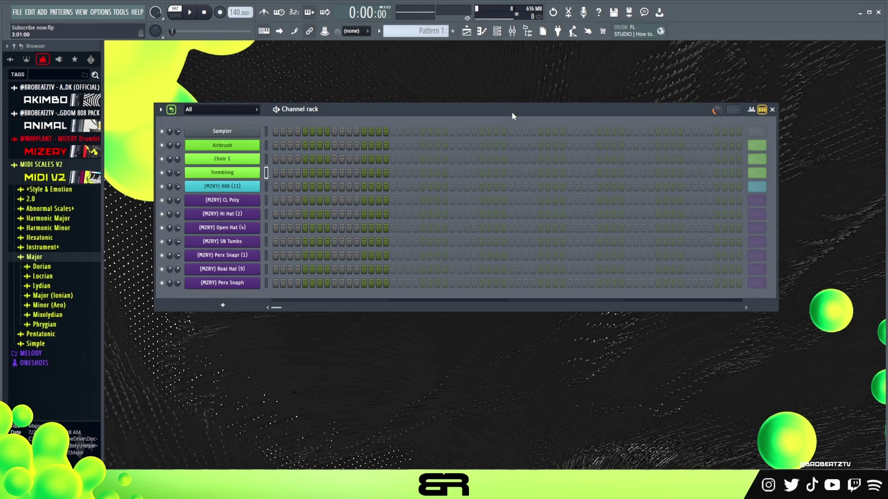
Step: Open the Trembling channel's Kepler instrument to view its settings, and close it
click(248, 177)
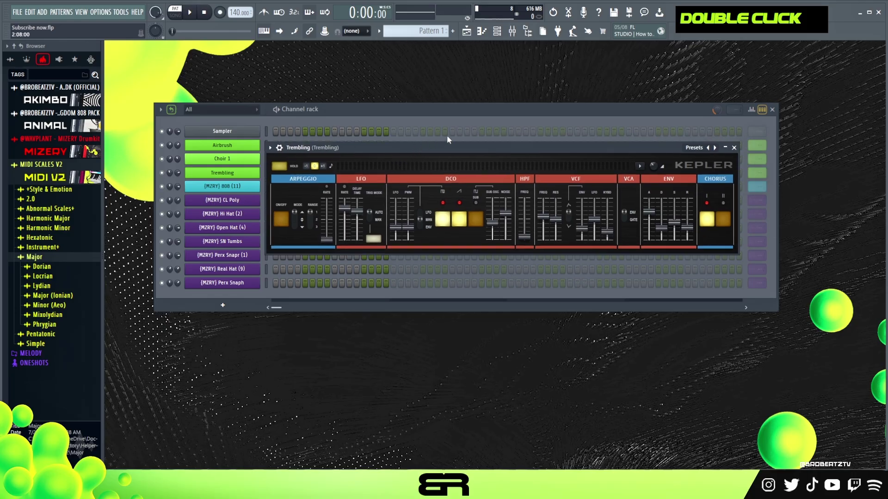
click(437, 109)
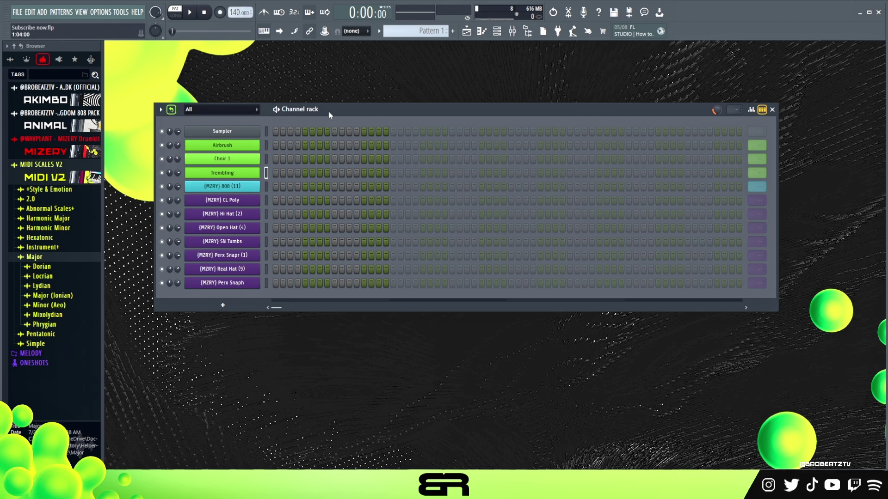
drag(328, 112, 335, 108)
Step: Load the G# Major (Ionian) MIDI scale onto the Sampler channel
click(53, 296)
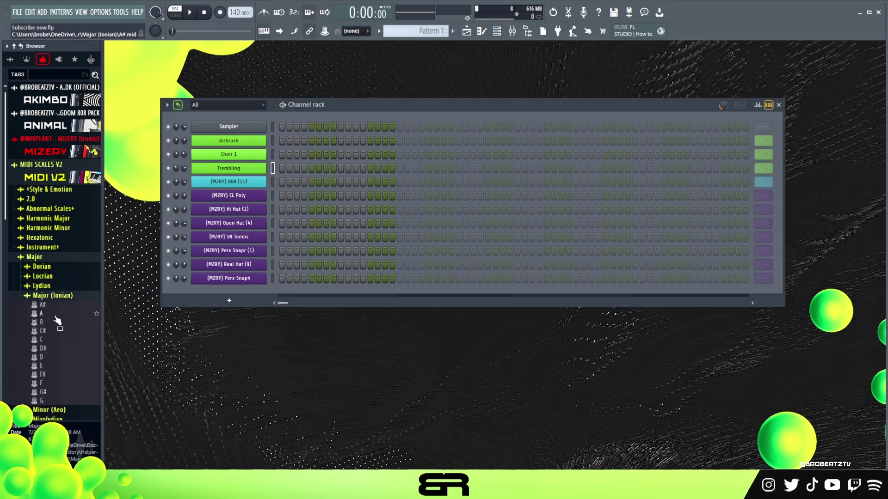
scroll(63, 365, down, 2)
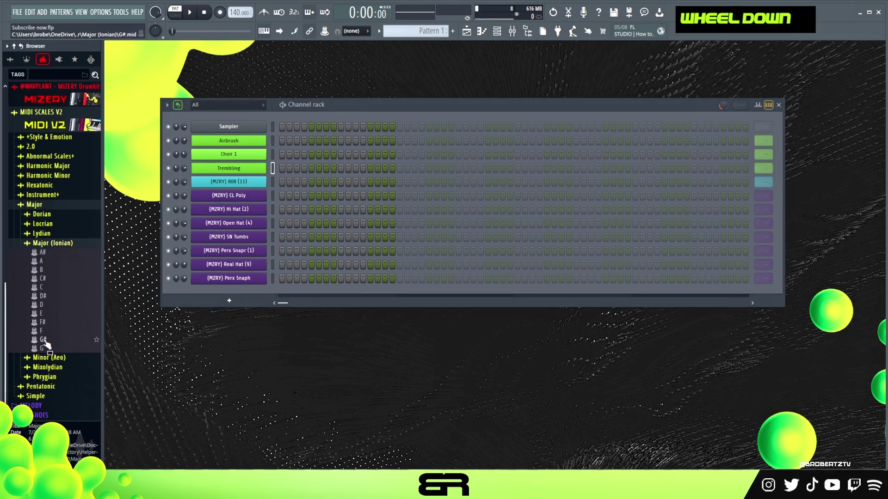
drag(46, 345, 248, 124)
click(518, 282)
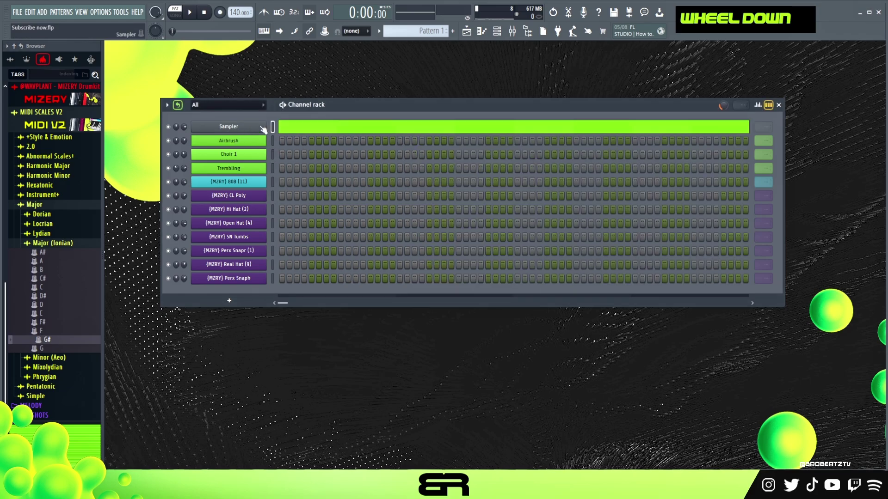
Step: Rename the Sampler channel as G#Maj and collapse the MIDI Scales V2 folder in the browser
right_click(261, 127)
click(343, 145)
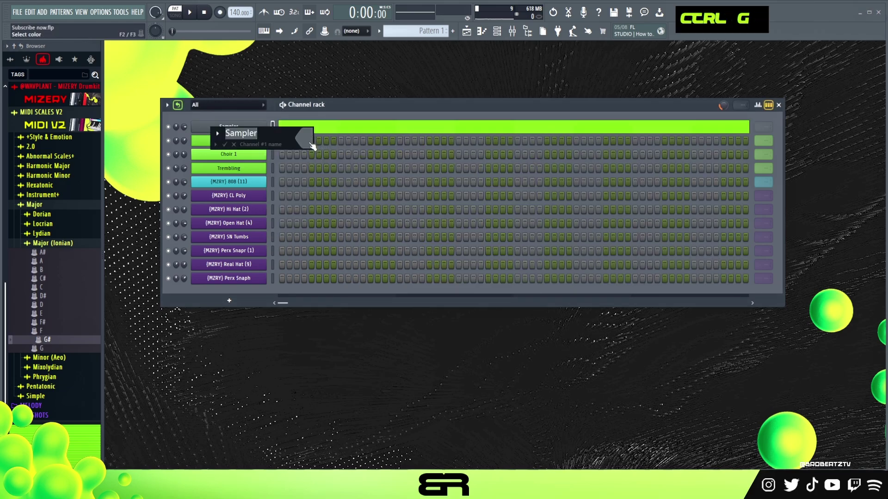
text(G#MAJ)
key(Return)
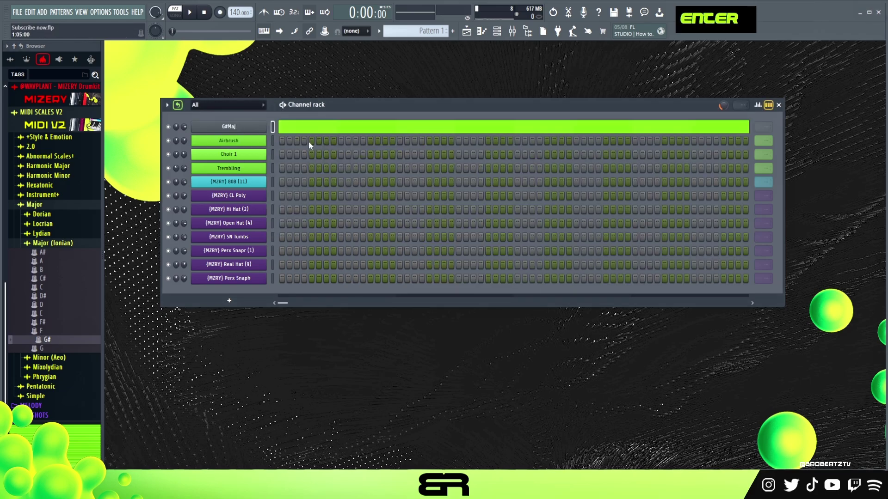
click(75, 130)
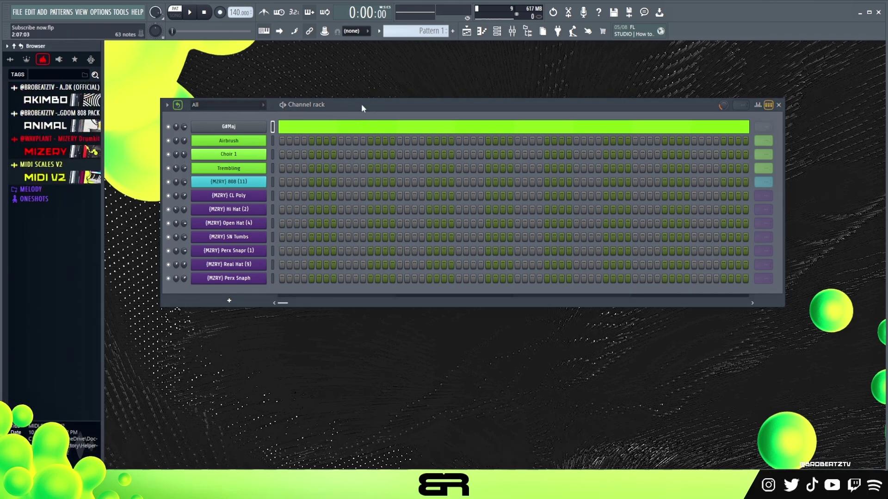
Step: Open the piano roll for the Trembling channel
drag(362, 104, 377, 94)
ctrl+click(260, 145)
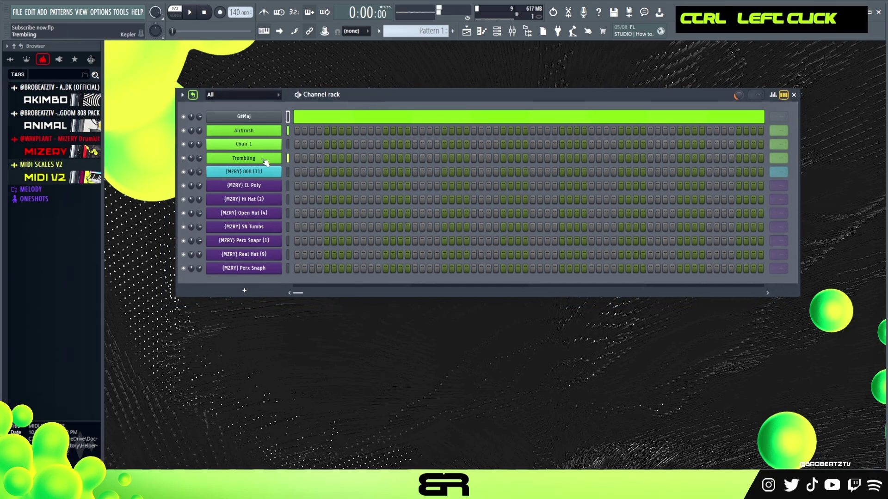
right_click(267, 161)
click(324, 158)
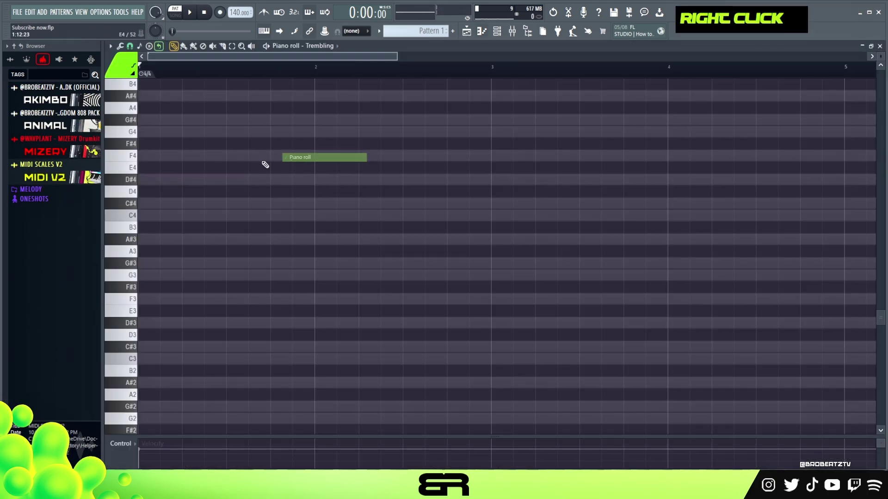
Step: Place a short G#3 note at the start of bar 1
drag(391, 59, 394, 139)
scroll(190, 287, down, 1)
scroll(166, 276, up, 1)
click(153, 263)
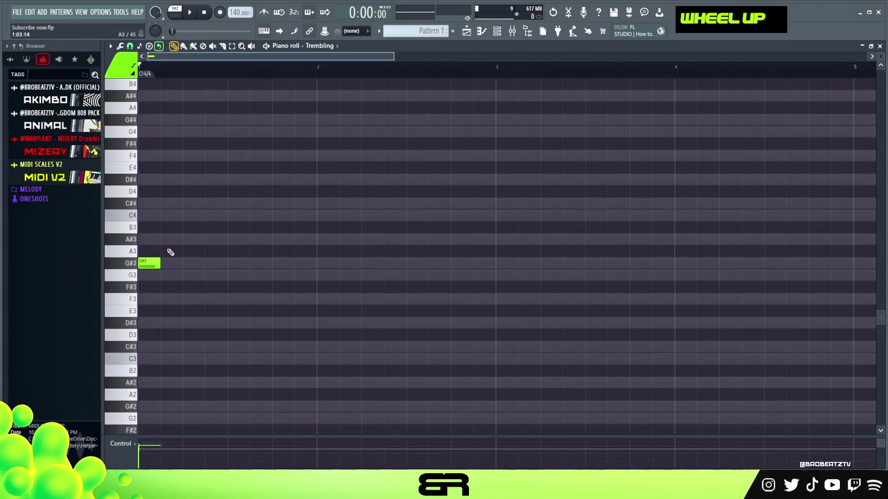
ctrl+click(148, 263)
shift+click(146, 249)
Step: Add a C4 note above the G#3, audition D#4 and E4, and delete those two trial notes
drag(147, 249, 152, 180)
right_click(155, 203)
ctrl+click(151, 214)
double_click(152, 168)
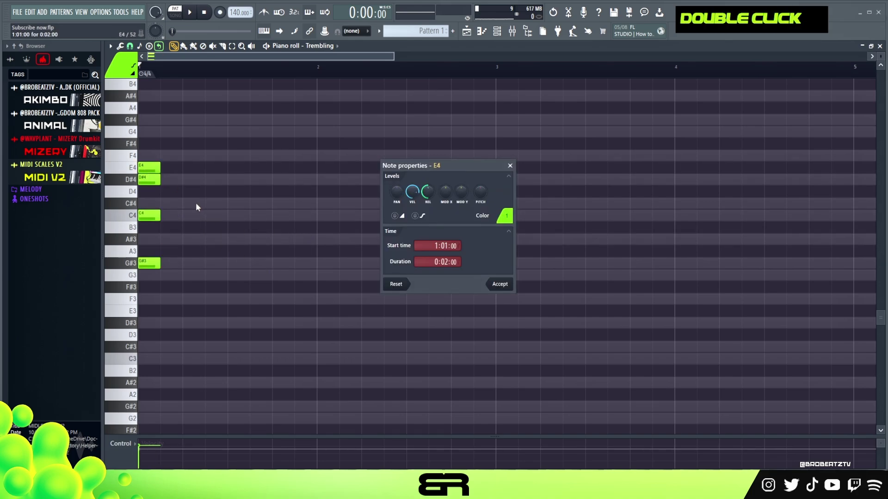
right_click(153, 168)
right_click(152, 180)
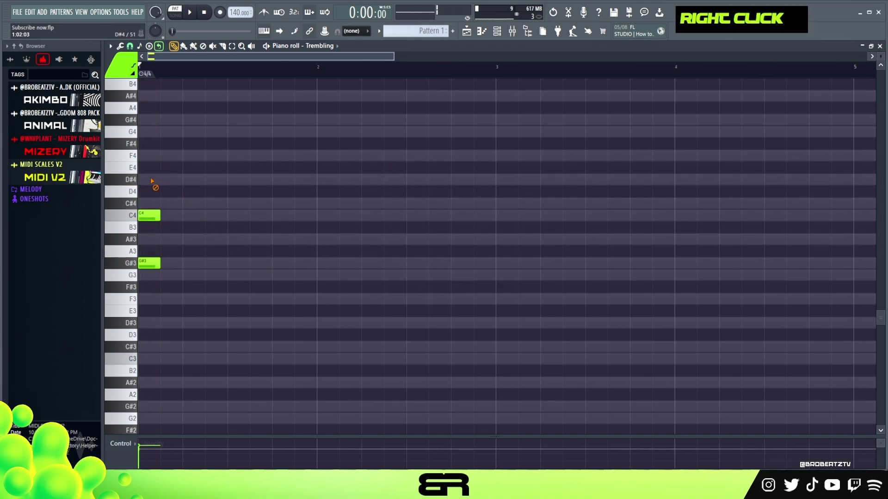
alt+right_click(148, 216)
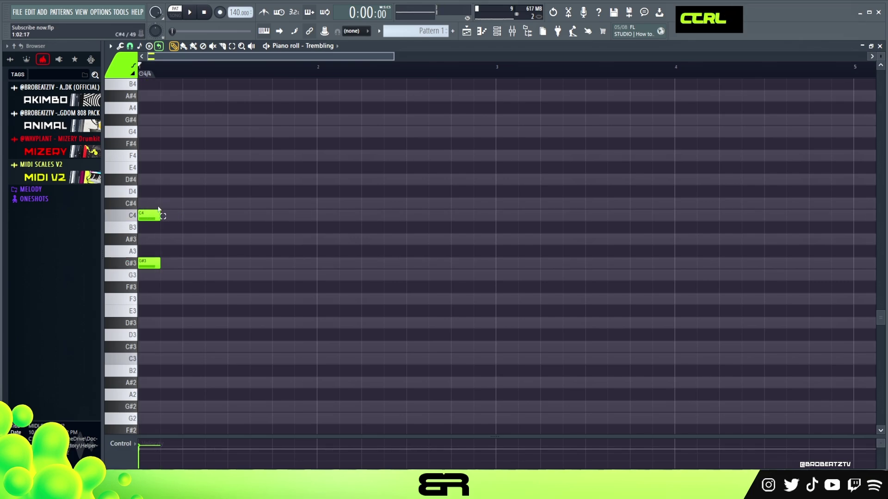
Step: Move the C4 note to the start of bar 3 and duplicate both notes one bar onward into bars 2 and 4
drag(150, 216, 506, 228)
ctrl+drag(557, 198, 326, 261)
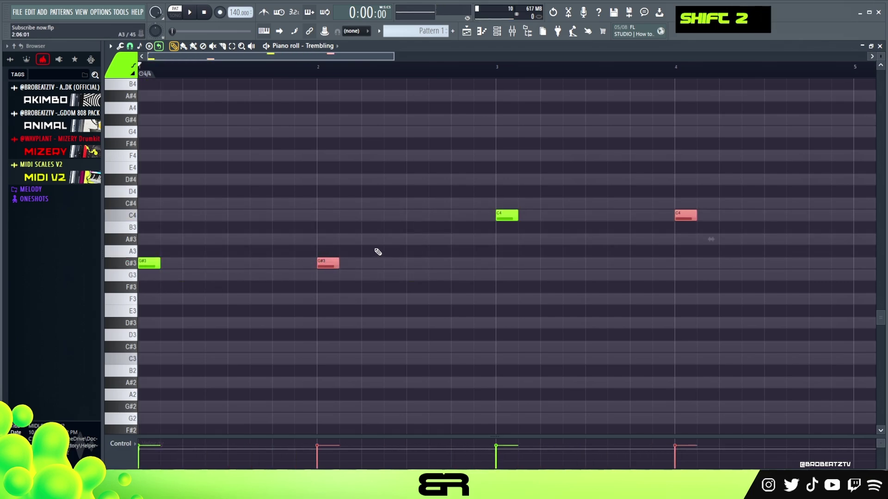
Step: Lower the duplicated note in bar 2 to G3 and the one in bar 4 to A#3
key(shift+Down)
right_click(633, 249)
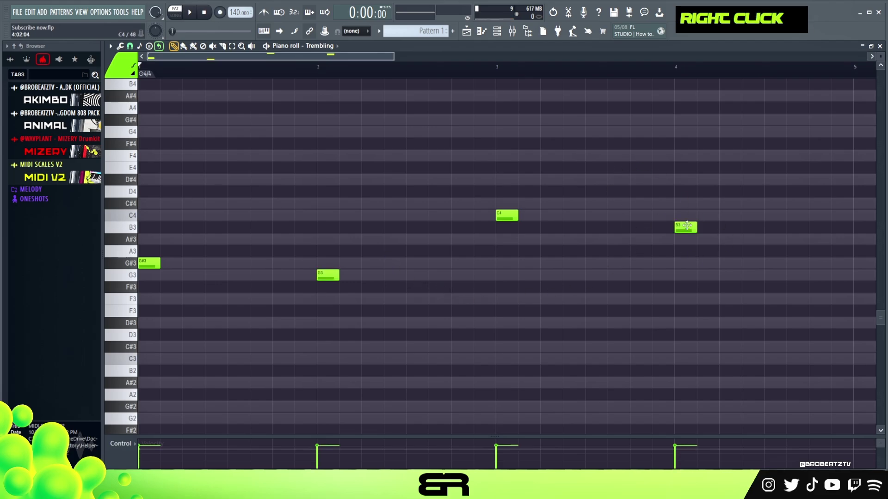
ctrl+drag(649, 211, 689, 246)
key(shift+Down)
right_click(602, 277)
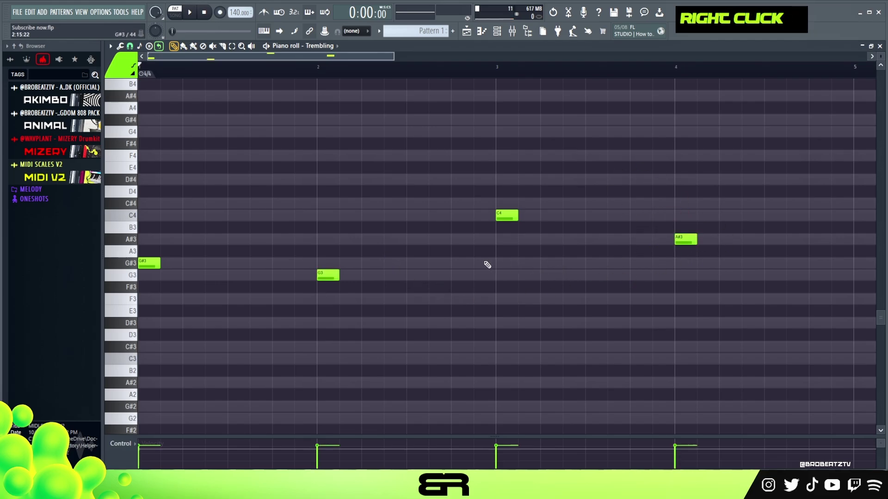
Step: Extend all four notes legato so each one fills its bar, and play the pattern
key(ctrl+a)
key(ctrl+l)
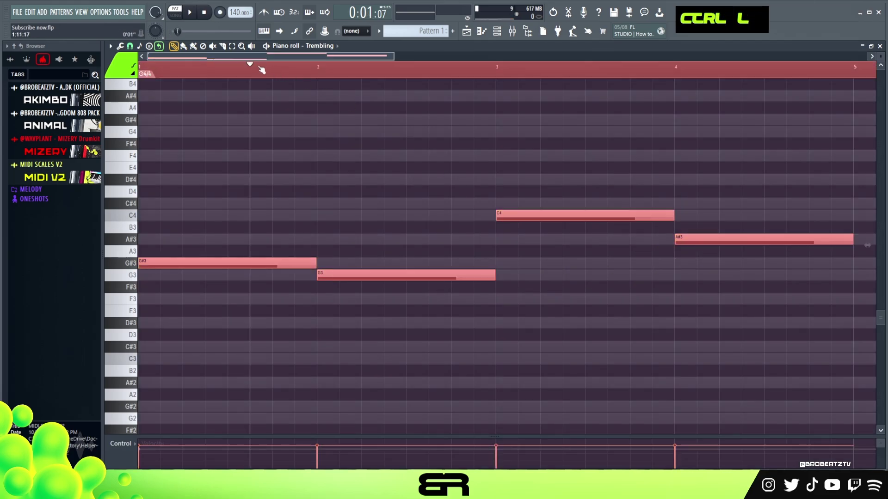
right_click(228, 114)
key(space)
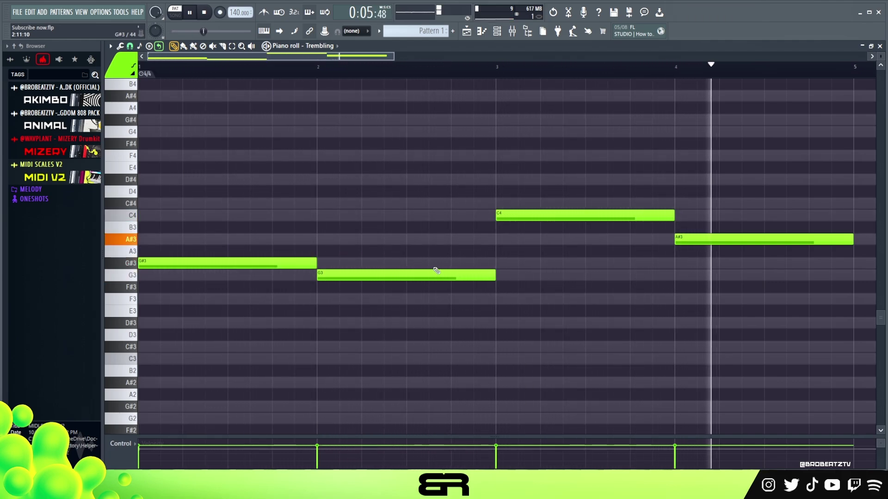
key(space)
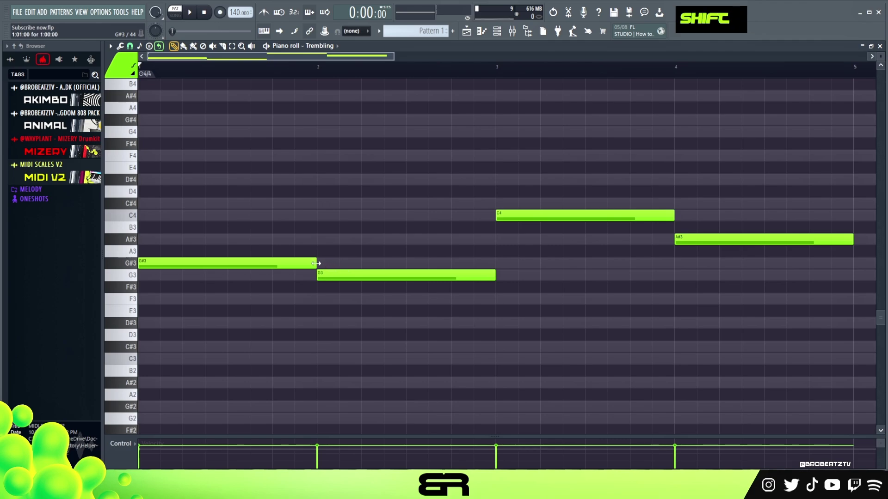
Step: Move the G#3–G3 boundary one beat earlier into bar 1 and the C4–A#3 boundary one beat later into bar 4
drag(316, 264, 275, 278)
key(shift)
drag(673, 215, 719, 215)
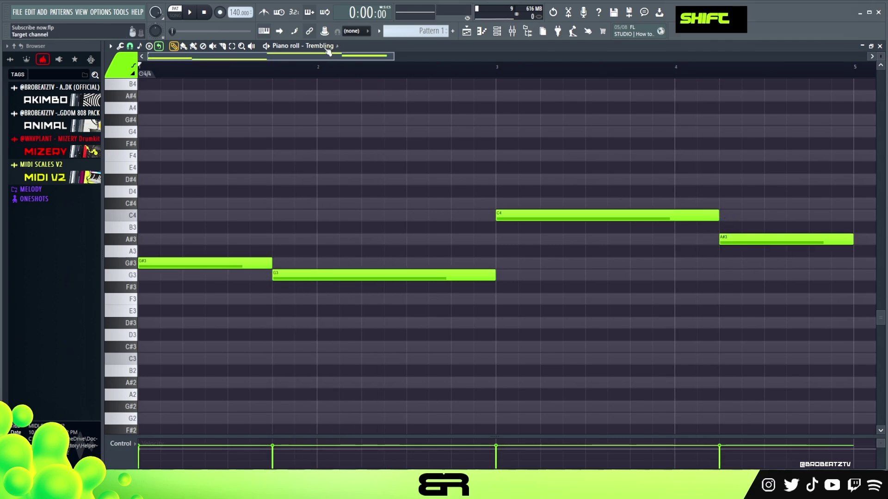
Step: Duplicate all four notes one octave lower and play the pattern
key(ctrl+a)
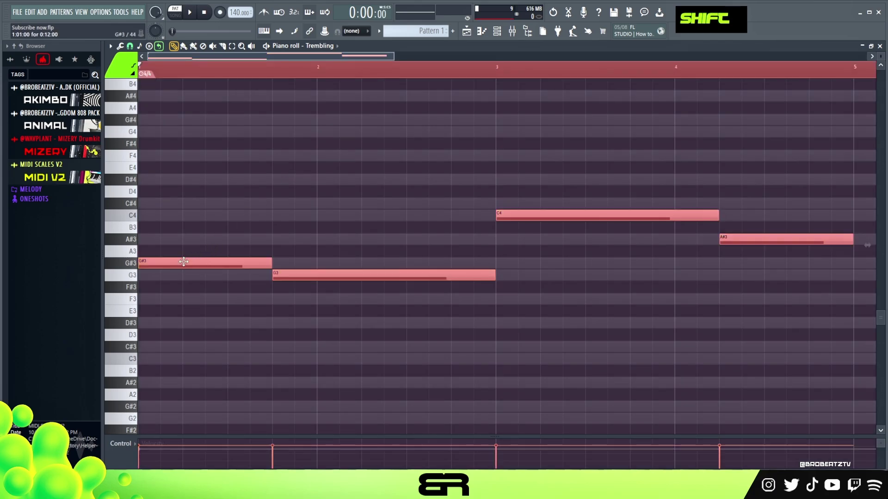
shift+click(182, 263)
key(ctrl+Down)
right_click(310, 220)
scroll(324, 218, down, 1)
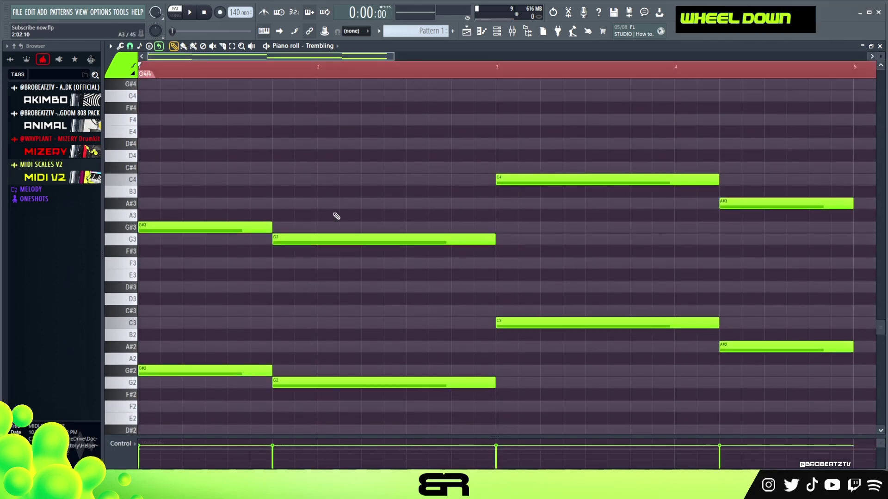
double_click(264, 69)
key(space)
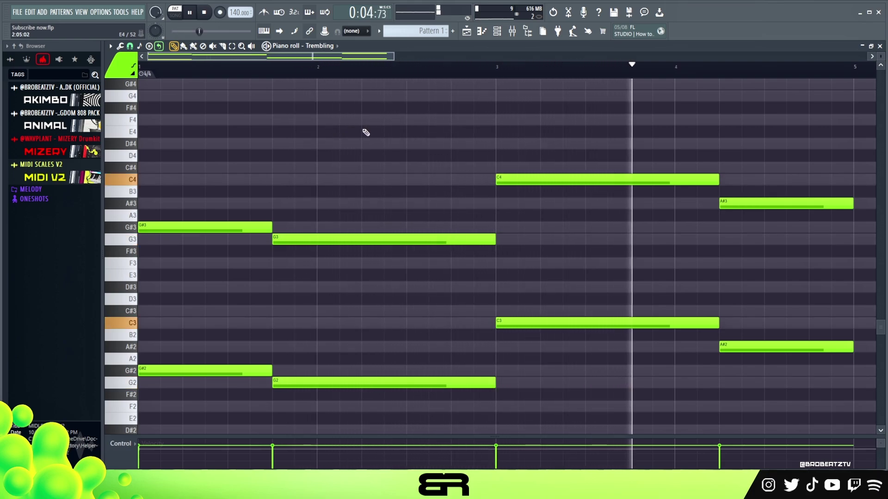
key(space)
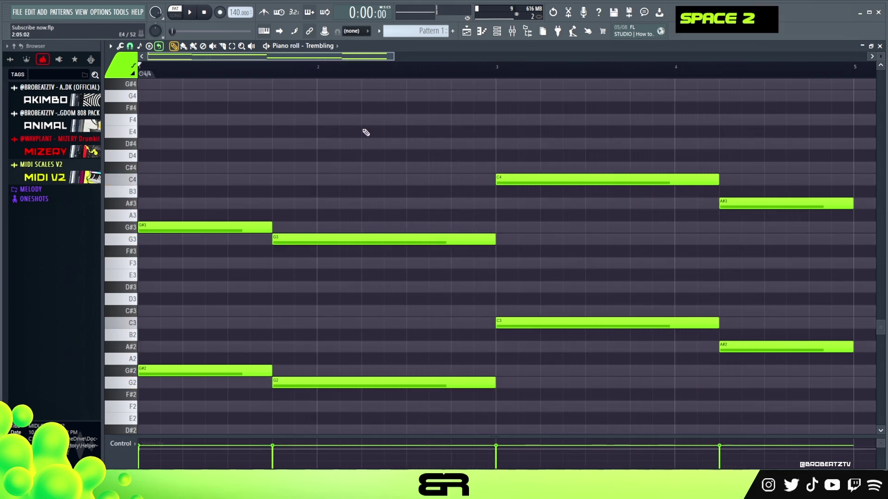
Step: Duplicate the first G#3 note up to D#4 to start building the first chord
scroll(362, 149, up, 2)
right_click(317, 201)
ctrl+click(214, 296)
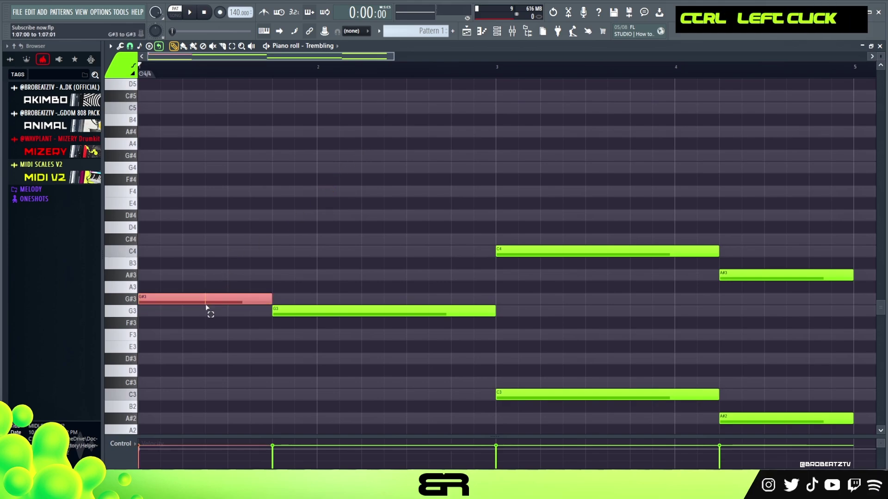
shift+click(147, 297)
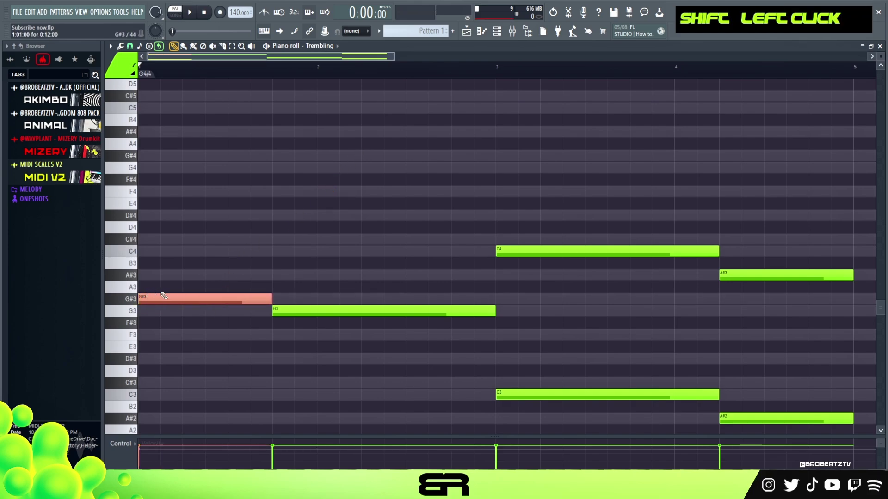
key(shift+Up)
key(shift+Down)
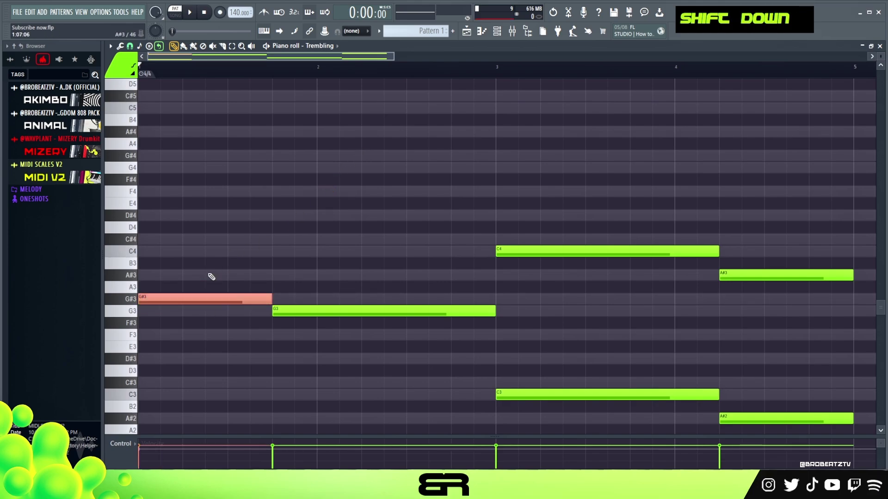
key(shift+Up)
key(shift+Up)
key(shift+Up)
key(shift+Up)
key(shift+Up)
key(shift+Up)
key(shift+Up)
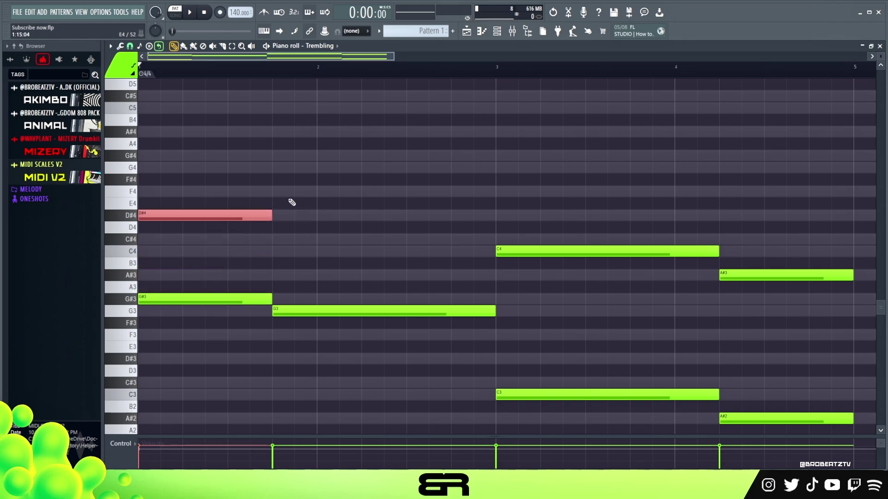
Step: Duplicate the D#4 note up to G4 and A#4 in the first chord
scroll(218, 252, up, 1)
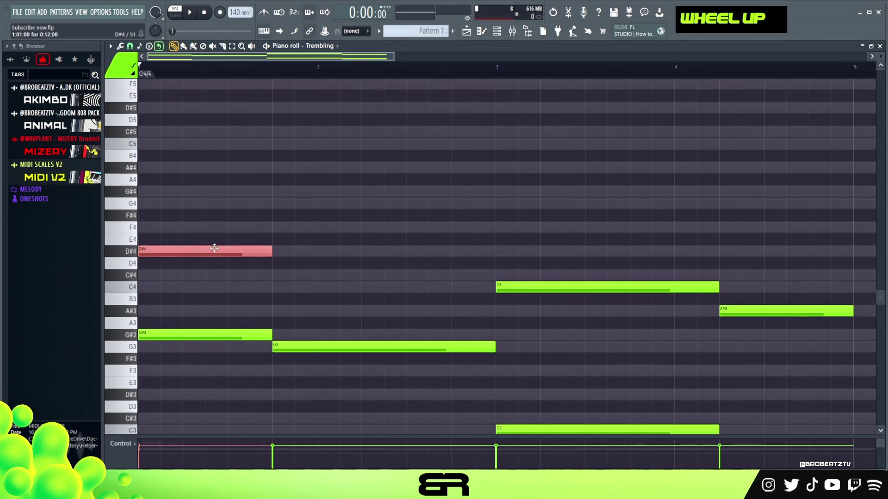
ctrl+click(198, 252)
shift+drag(195, 253, 166, 167)
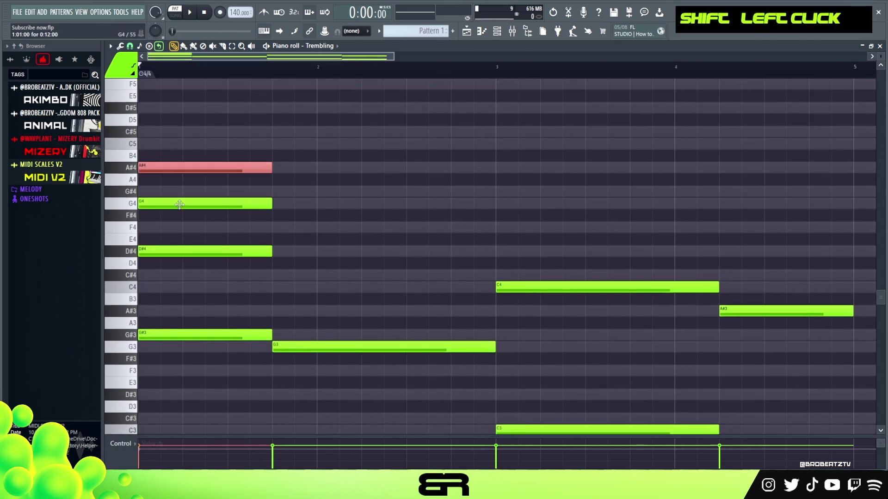
right_click(290, 238)
click(277, 230)
click(285, 204)
right_click(289, 204)
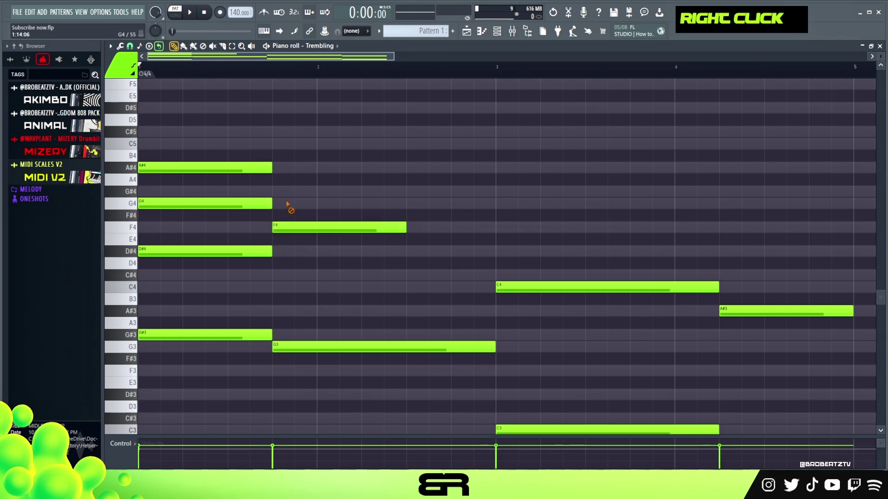
right_click(291, 226)
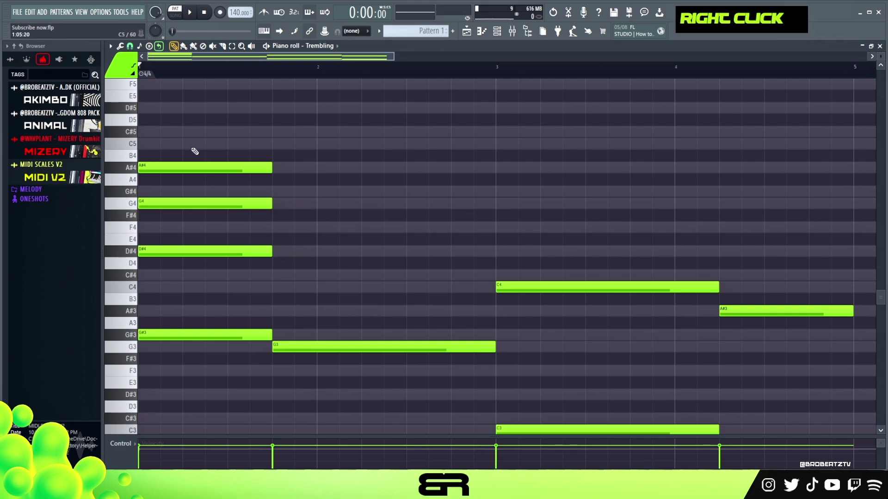
Step: Duplicate the D#4 note one octave up to D#5 and play the first chord
alt+right_click(180, 200)
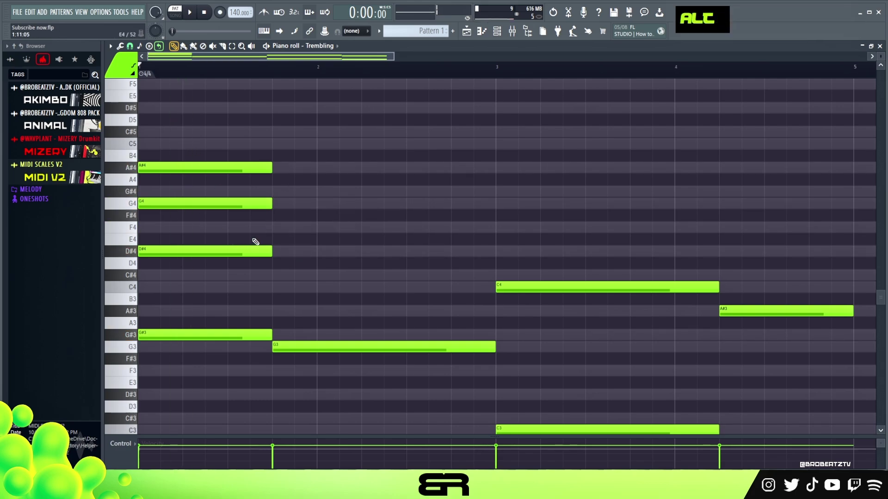
ctrl+click(170, 252)
drag(170, 252, 79, 246)
key(ctrl+Up)
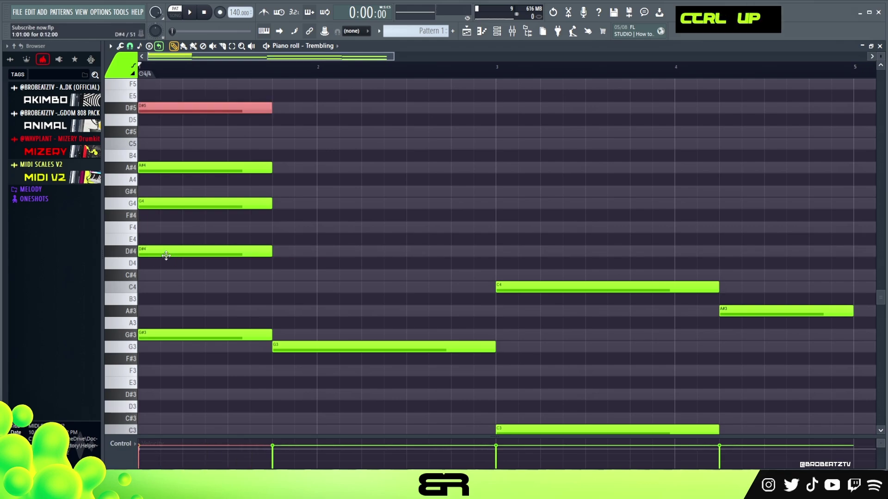
scroll(252, 249, up, 3)
key(space)
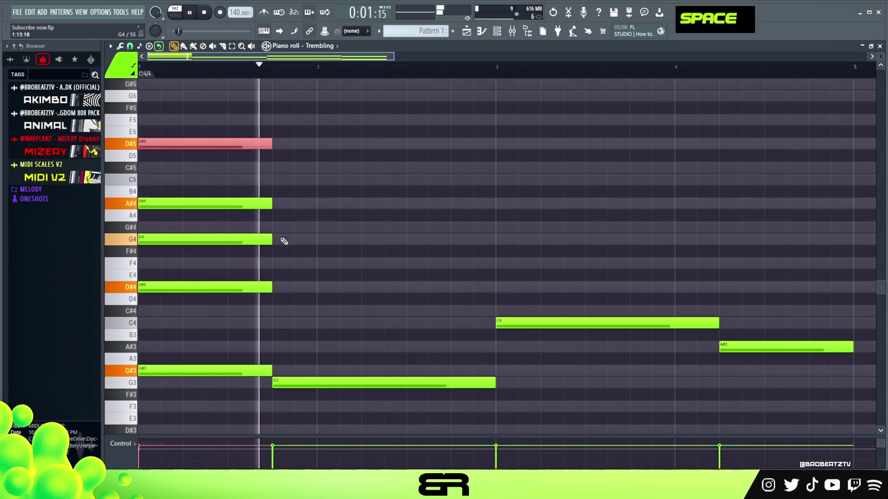
Step: Stop playback and deselect the D#5 note in the first chord
key(space)
scroll(291, 233, down, 3)
right_click(295, 229)
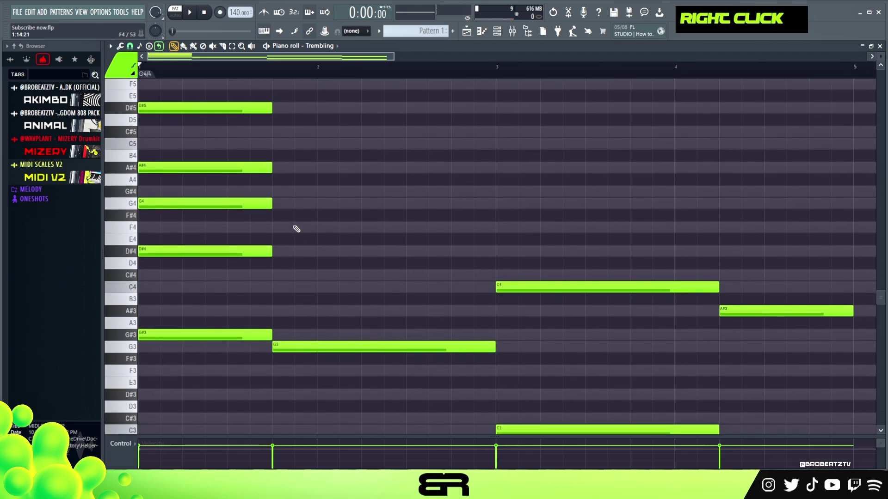
scroll(297, 231, up, 3)
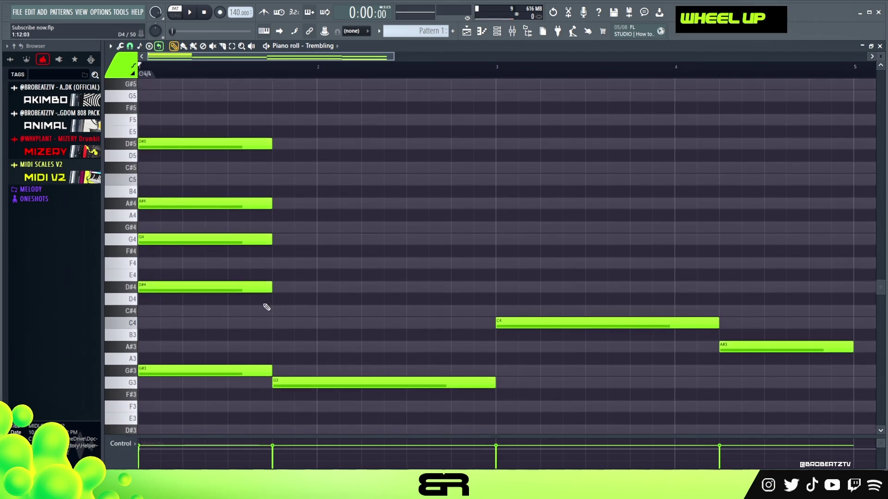
key(ctrl)
scroll(326, 347, down, 3)
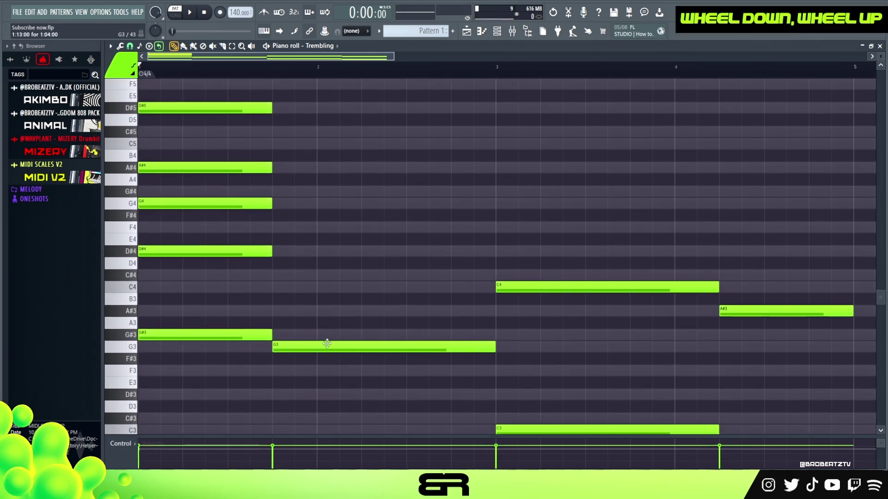
scroll(333, 337, down, 8)
scroll(340, 326, up, 8)
ctrl+click(316, 348)
shift+click(316, 348)
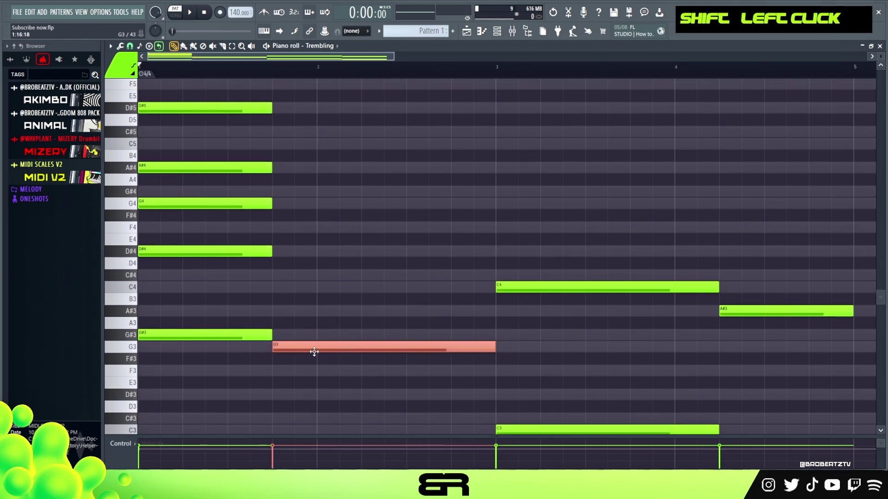
key(ctrl+Up)
key(Delete)
drag(328, 293, 330, 358)
drag(320, 346, 320, 225)
right_click(321, 225)
right_click(323, 275)
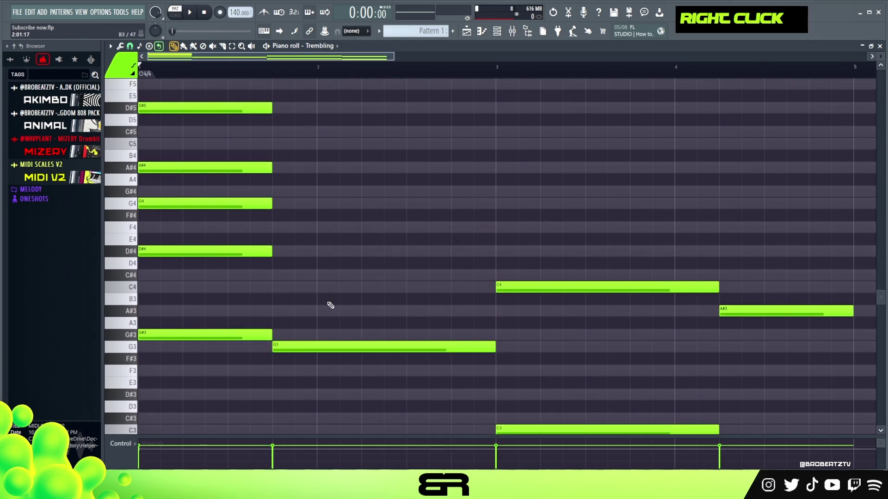
Step: Duplicate the second bass note, G3, one octave up to G4 to start the second chord
ctrl+click(311, 349)
shift+click(316, 349)
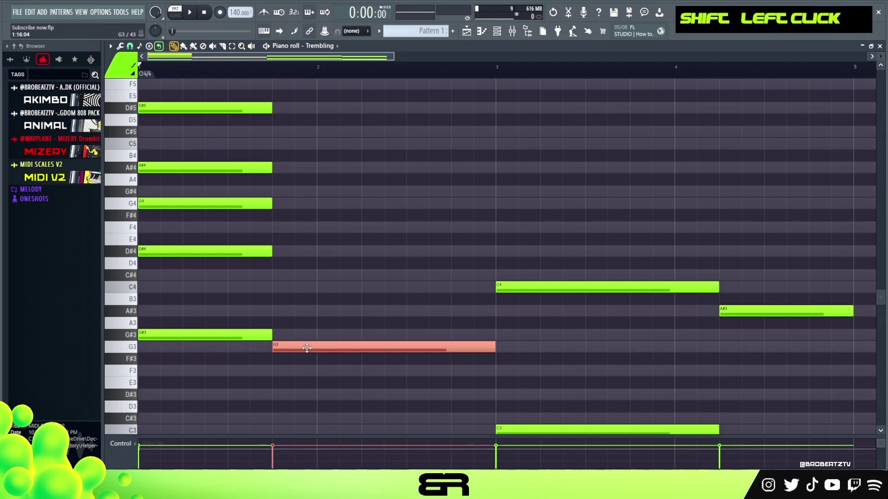
key(ctrl+Up)
shift+click(326, 191)
right_click(328, 192)
Step: Duplicate the second chord's G4 note one octave up to G5
ctrl+click(307, 204)
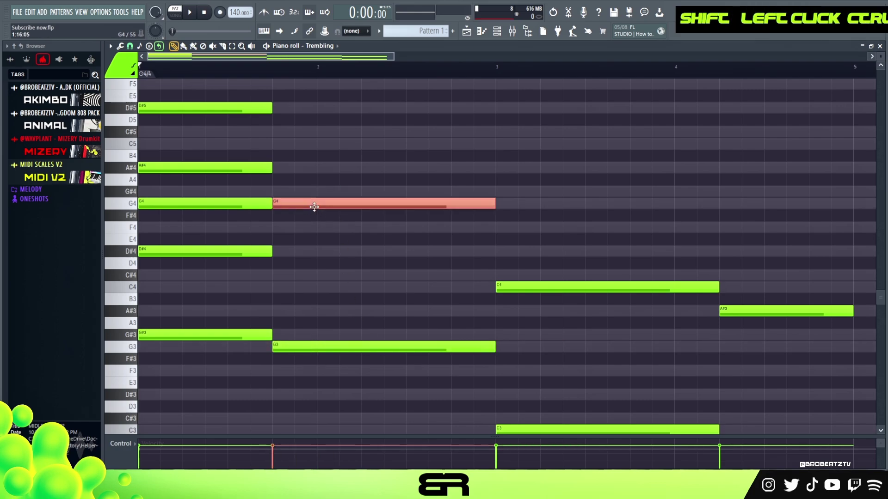
shift+click(307, 204)
key(ctrl+Up)
scroll(323, 220, up, 3)
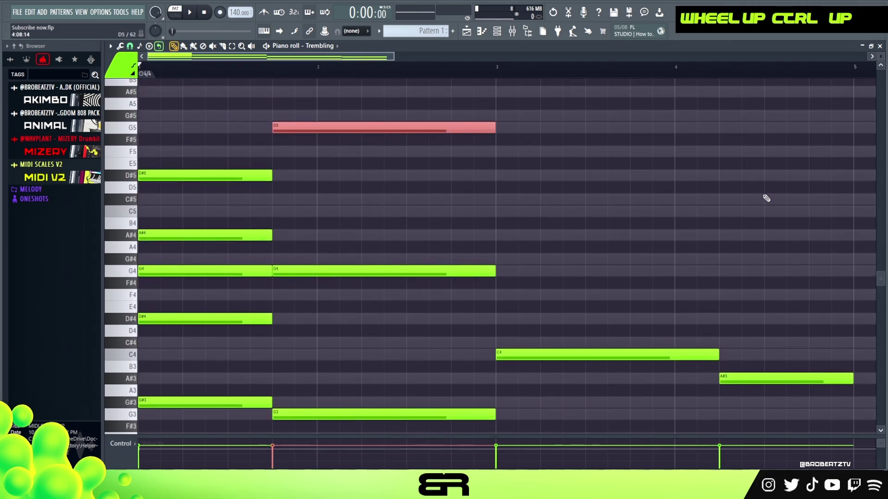
scroll(601, 222, down, 2)
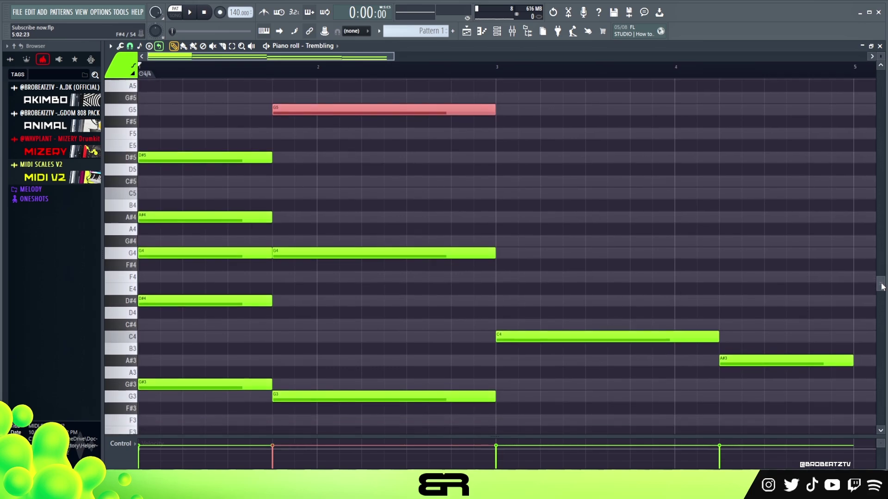
right_click(409, 160)
Step: Duplicate the second chord's G5 note and place the copy at F#5
ctrl+click(295, 112)
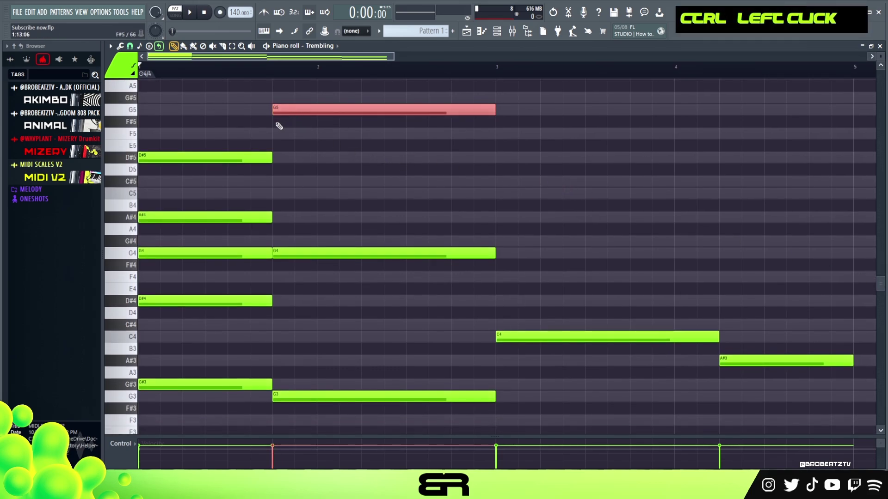
alt+right_click(304, 123)
mouse_move(307, 110)
shift+mouse_down()
mouse_move(328, 114)
mouse_move(306, 113)
shift+mouse_up()
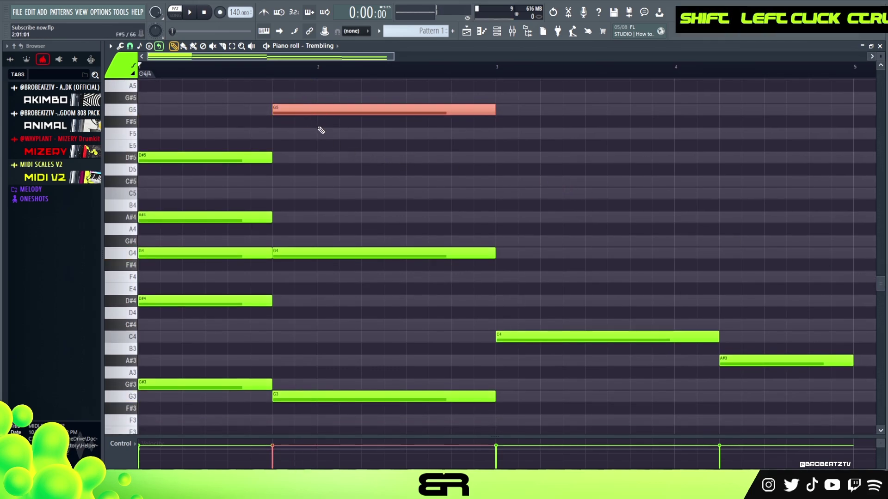
key(shift+Down)
key(shift+Down)
key(shift+Down)
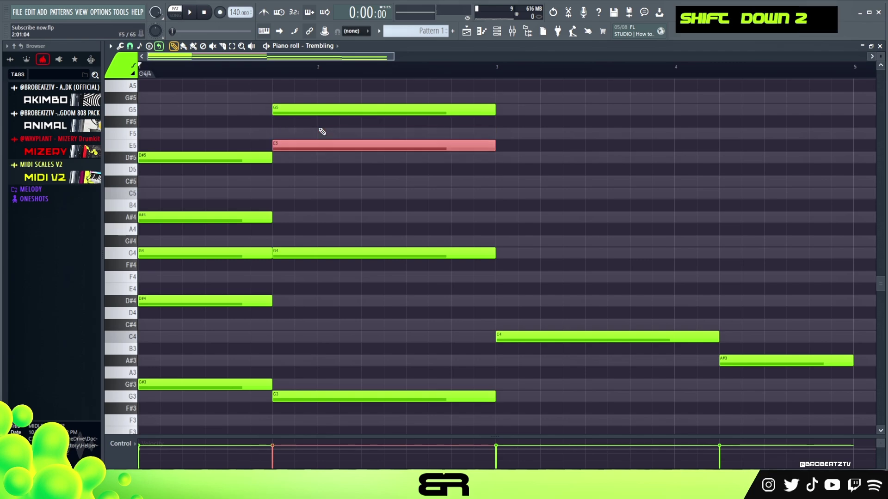
key(shift+Up)
key(shift+Up)
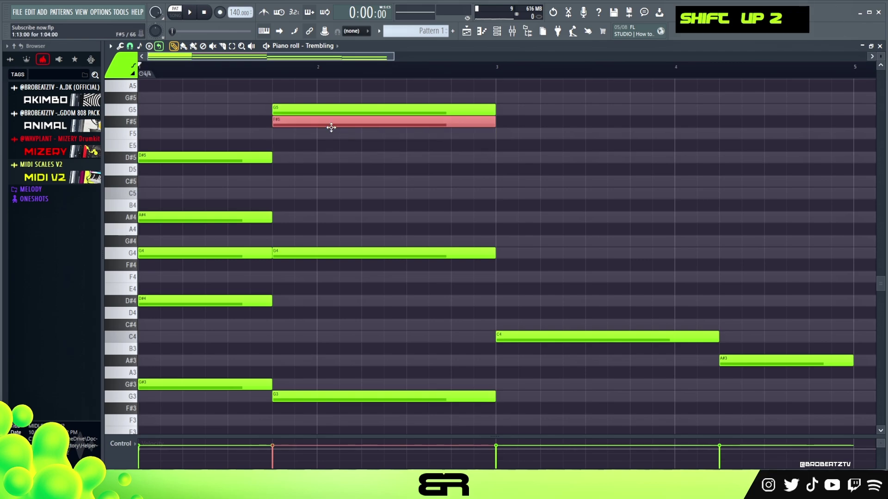
Step: Lower the F#5 copy semitone by semitone to D#5, auditioning each pitch from the start of the second chord
click(273, 71)
key(space)
key(space)
key(shift+Down)
key(space)
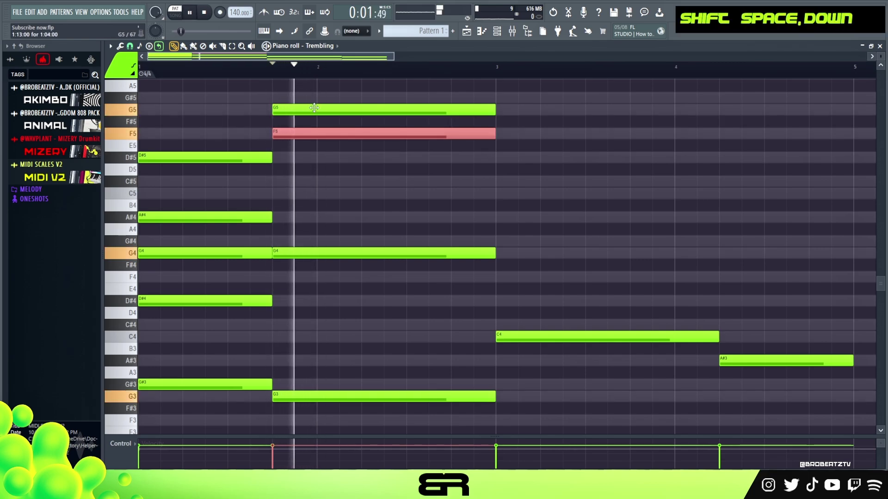
key(space)
key(shift+Down)
key(space)
key(space)
key(shift+Down)
key(space)
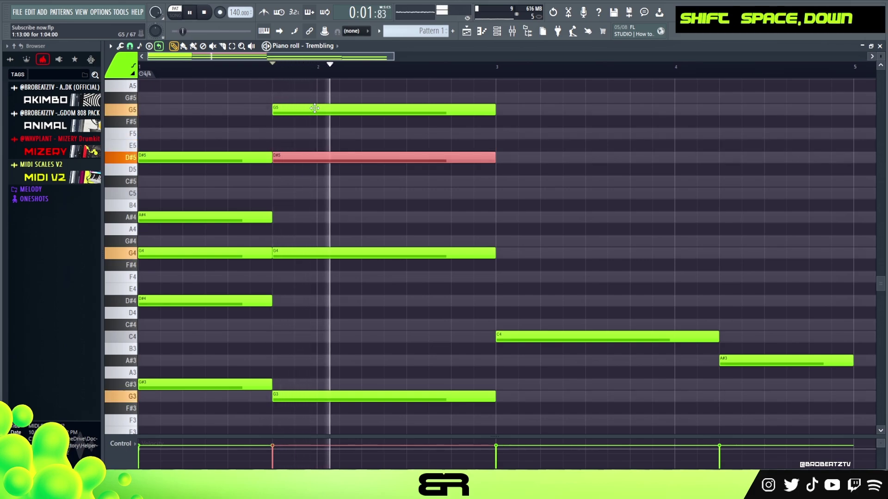
Step: Duplicate the second chord's D#5 note and audition the chord with the copy at D5
key(space)
shift+click(285, 157)
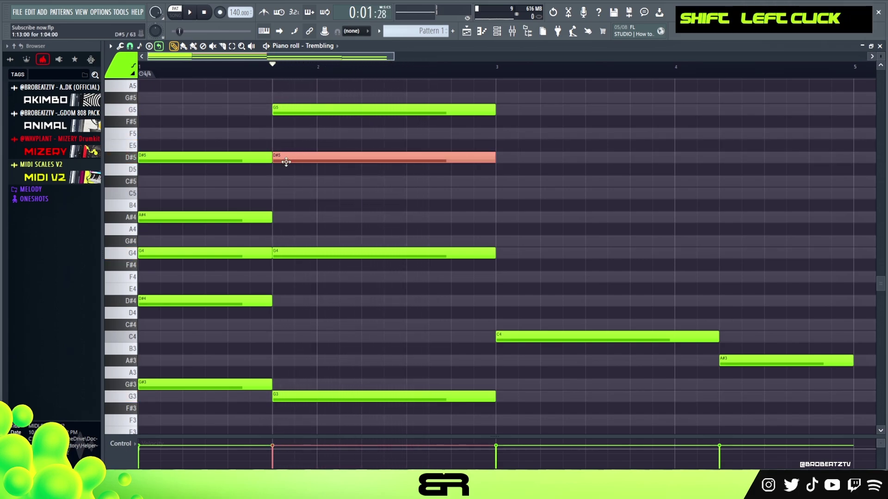
key(shift+Down)
key(space)
key(space)
key(shift+Down)
Step: Lower the D5 copy semitone by semitone to B4, playing the second chord at each pitch
key(space)
key(space)
key(shift+Up)
key(space)
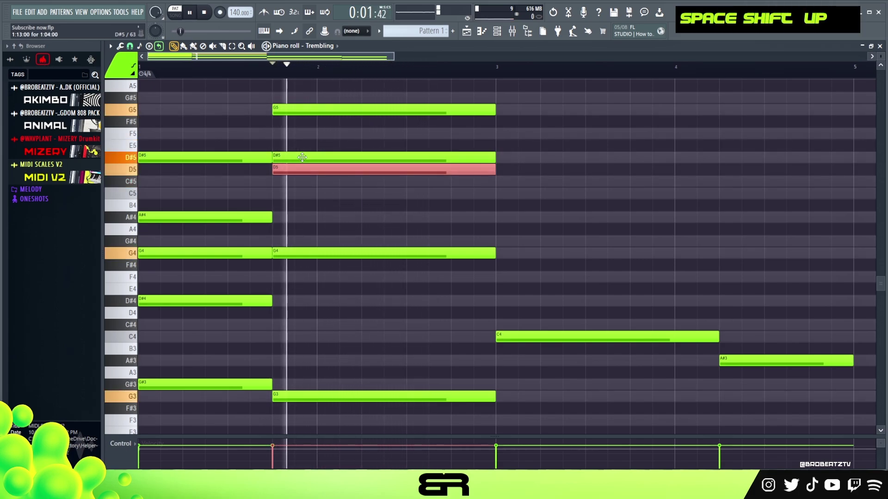
key(space)
key(shift+Down)
key(space)
key(shift+Down)
key(space)
key(space)
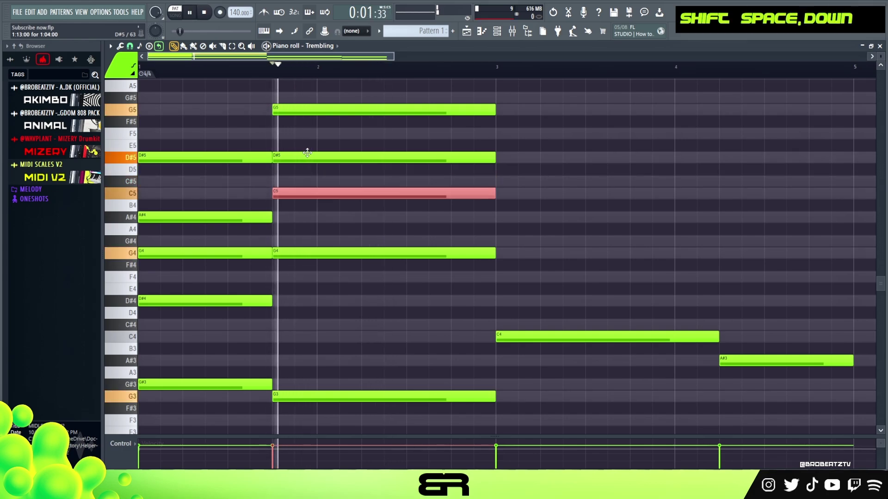
key(space)
key(shift+Down)
Step: Play the first two chords from the beginning of the pattern
key(space)
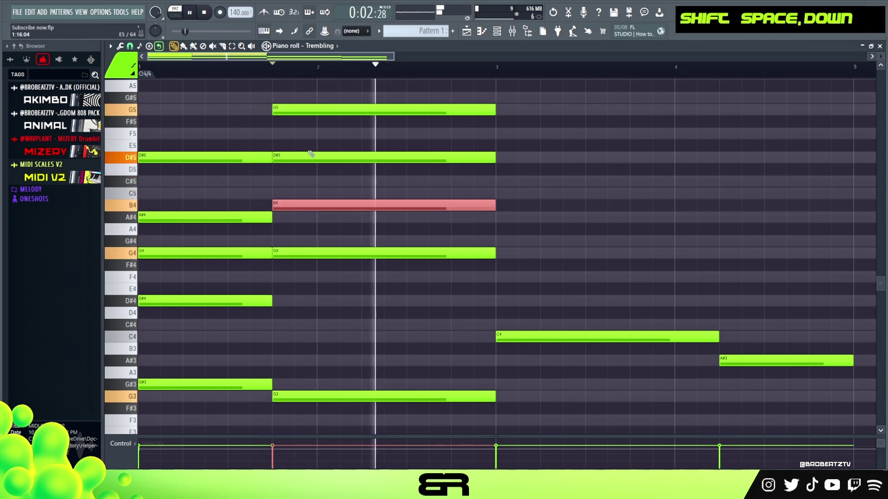
key(space)
click(200, 77)
key(space)
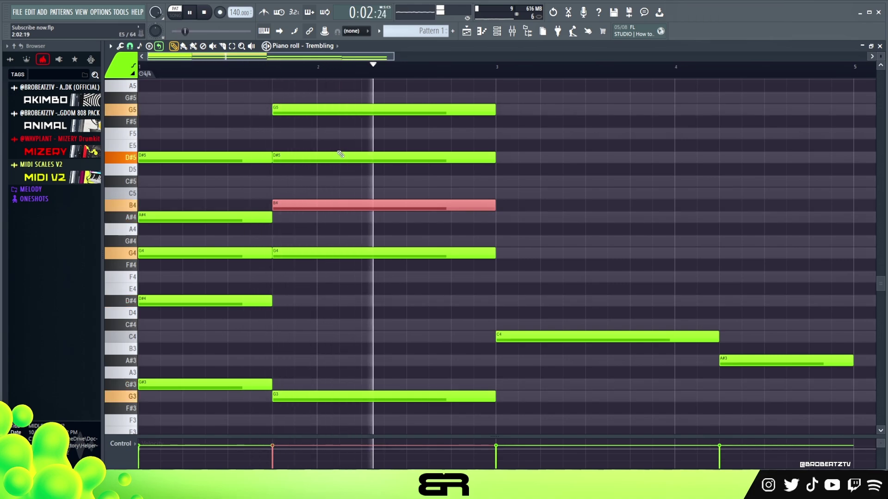
key(space)
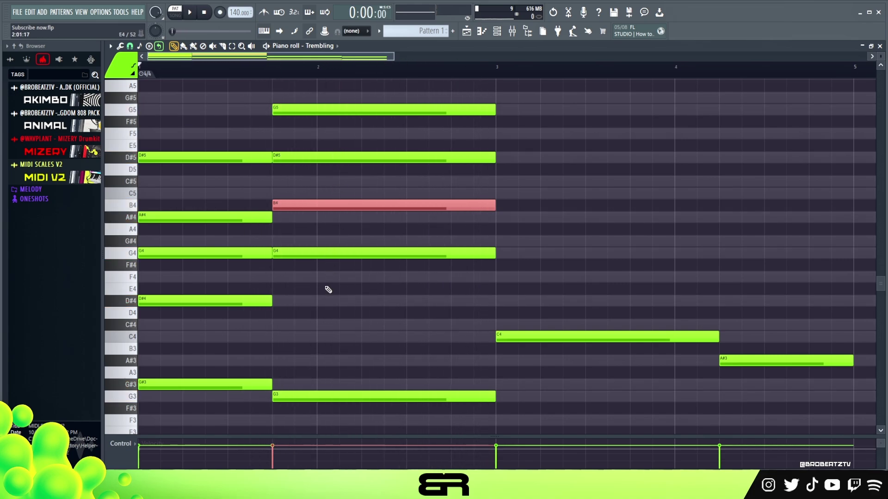
Step: Duplicate the second chord's G4, B4, D#5 and G5 notes above the C4 bass note to start the third chord
scroll(328, 289, down, 3)
scroll(328, 290, up, 2)
scroll(328, 290, down, 2)
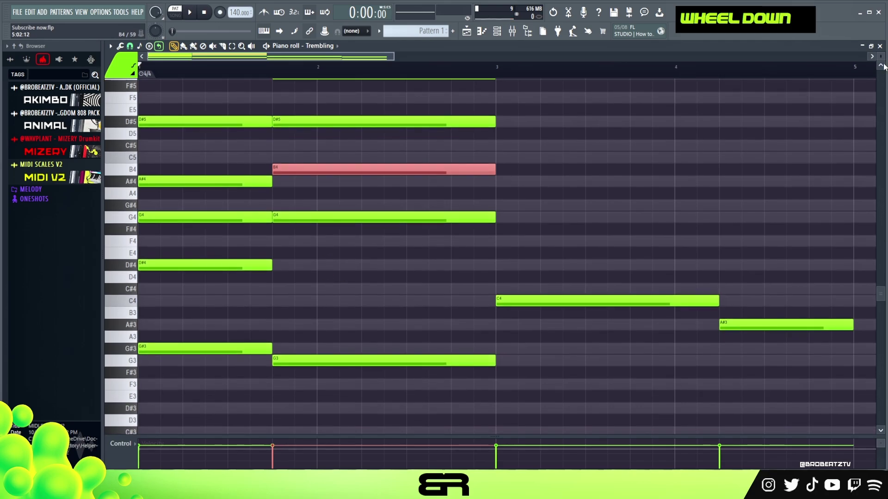
scroll(882, 64, down, 1)
scroll(882, 63, down, 1)
scroll(752, 144, down, 3)
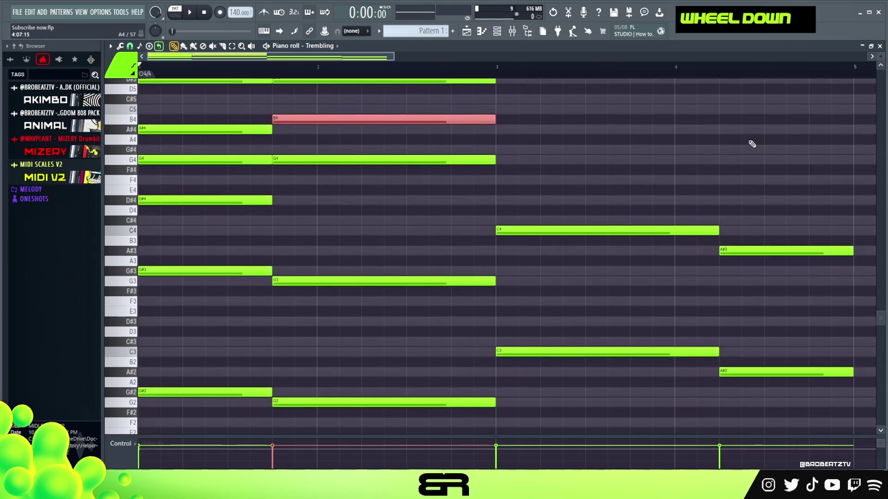
scroll(752, 144, up, 3)
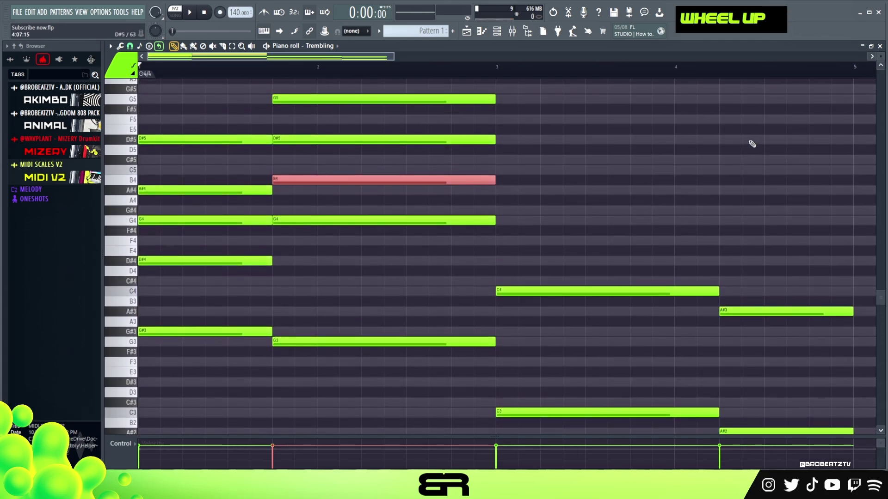
right_click(533, 180)
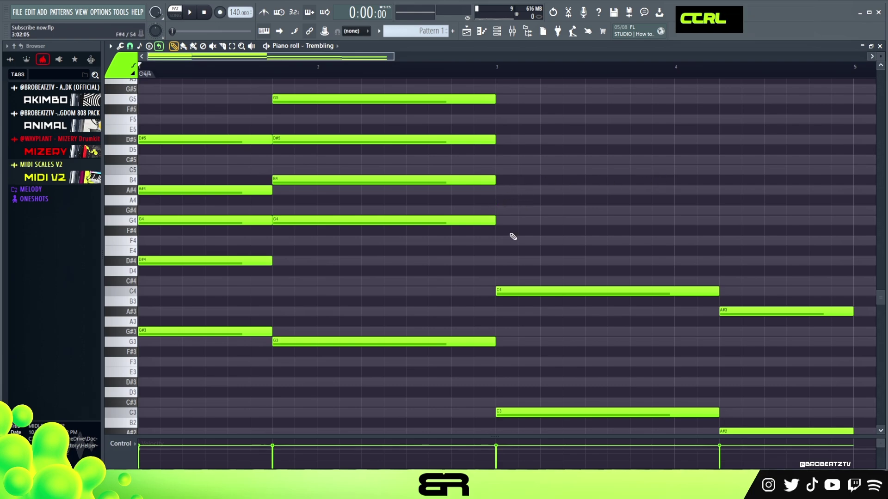
ctrl+drag(511, 241, 351, 83)
shift+drag(294, 98, 517, 95)
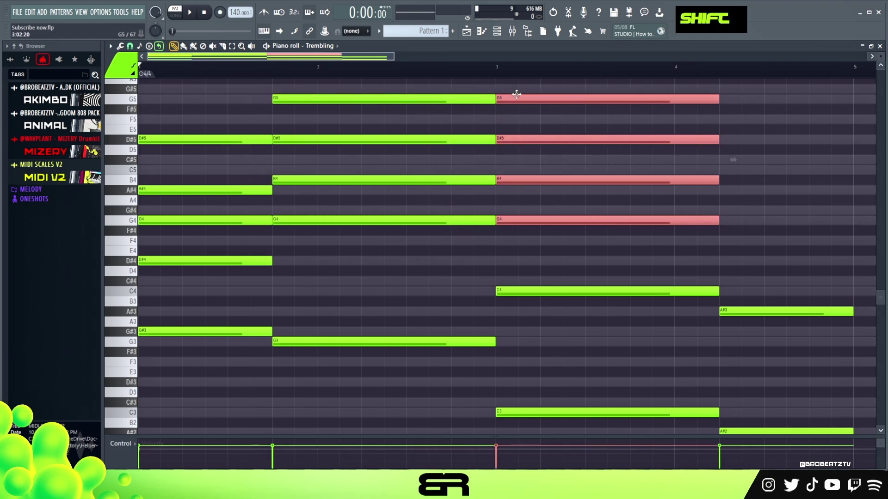
right_click(526, 116)
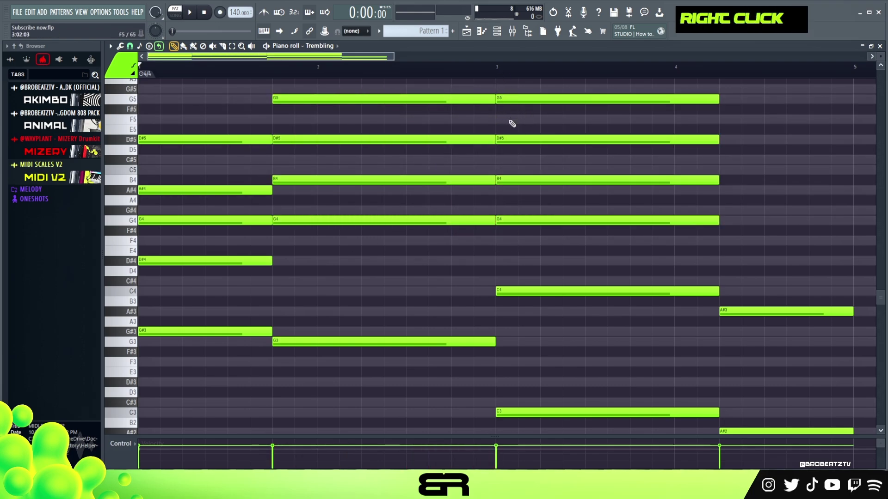
Step: Duplicate the third chord's D#5 note down to D5 and audition the chord
key(ctrl+2)
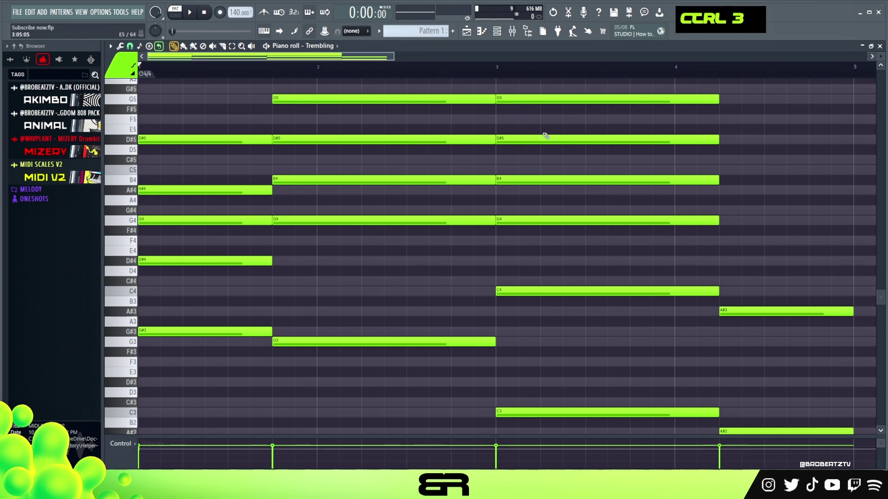
shift+drag(545, 138, 533, 151)
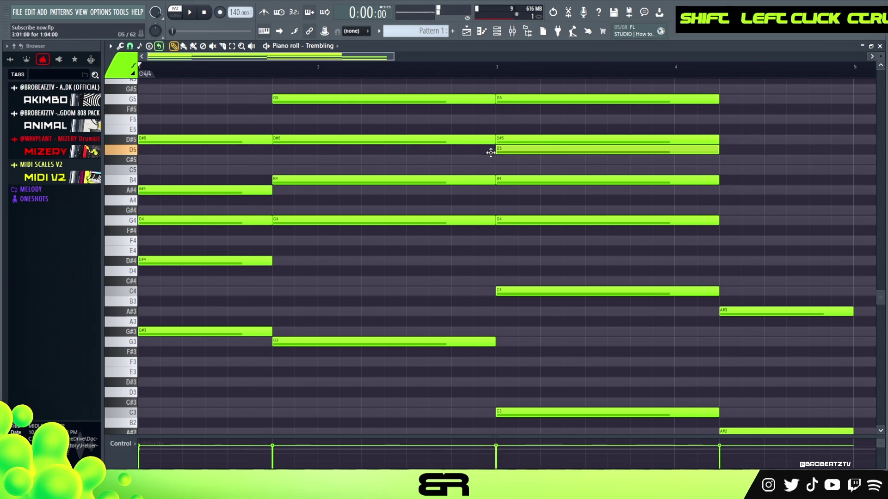
right_click(491, 155)
key(space)
Step: Lower the third chord's B4 note to A#4 and play the chord
key(space)
ctrl+click(558, 182)
key(shift+Down)
key(space)
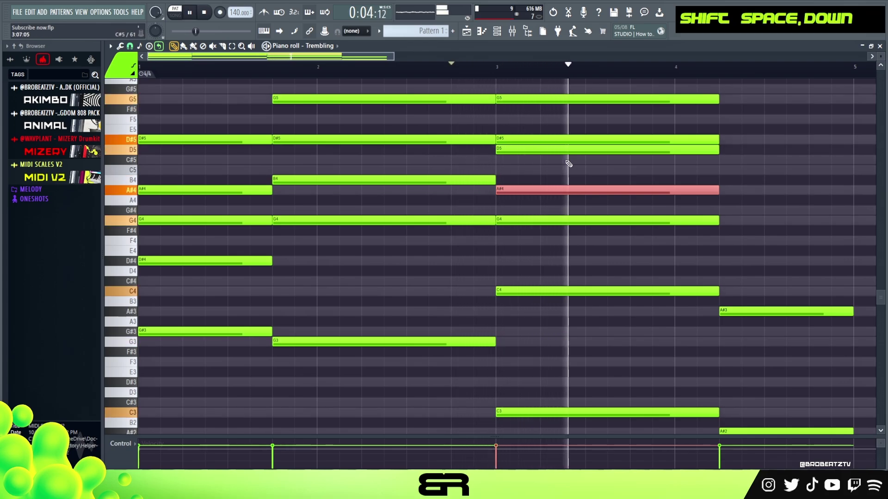
key(space)
right_click(691, 168)
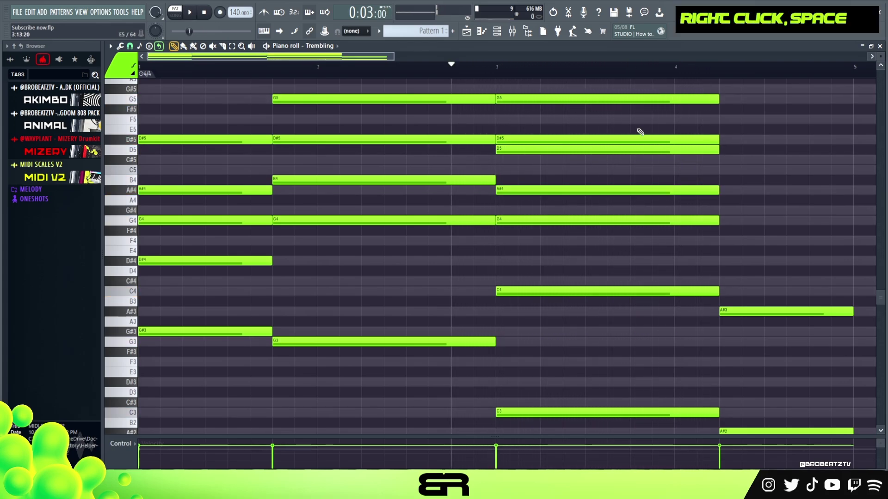
Step: Duplicate the third chord's five upper notes above the A#3 bass note and shorten the copies to that note's end
drag(581, 246, 729, 106)
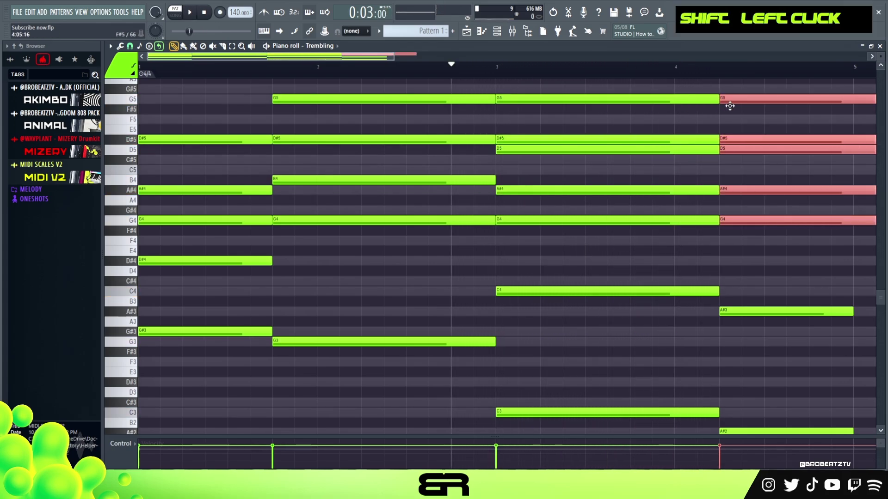
key(shift+d)
drag(742, 138, 846, 153)
drag(391, 56, 418, 57)
scroll(801, 136, up, 3)
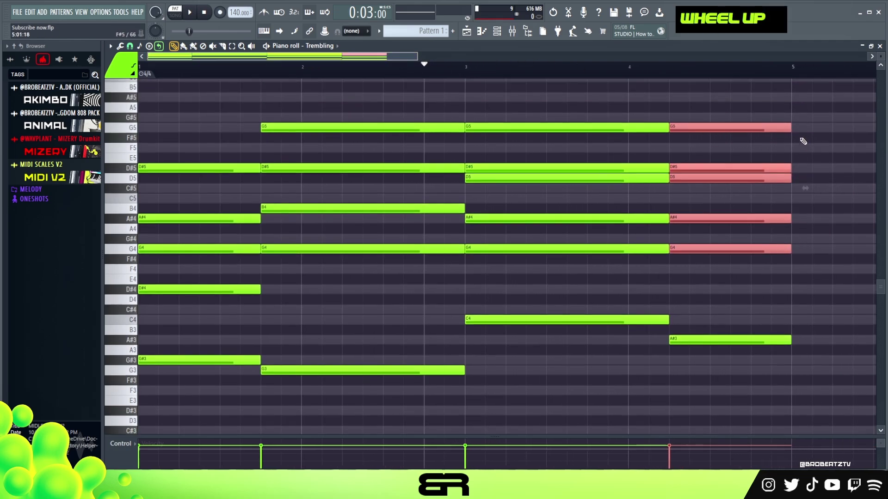
Step: Remove the D#5 note from the fourth chord, along with the stray D#5 note placed across it
right_click(791, 189)
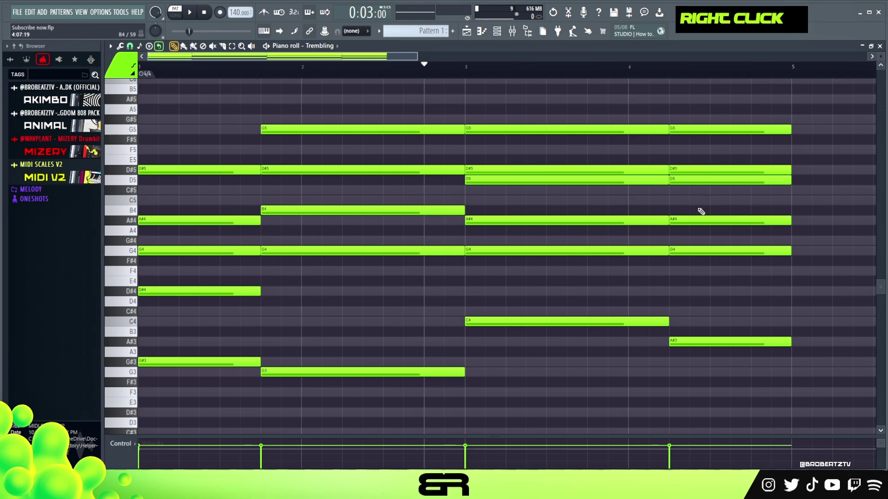
right_click(673, 170)
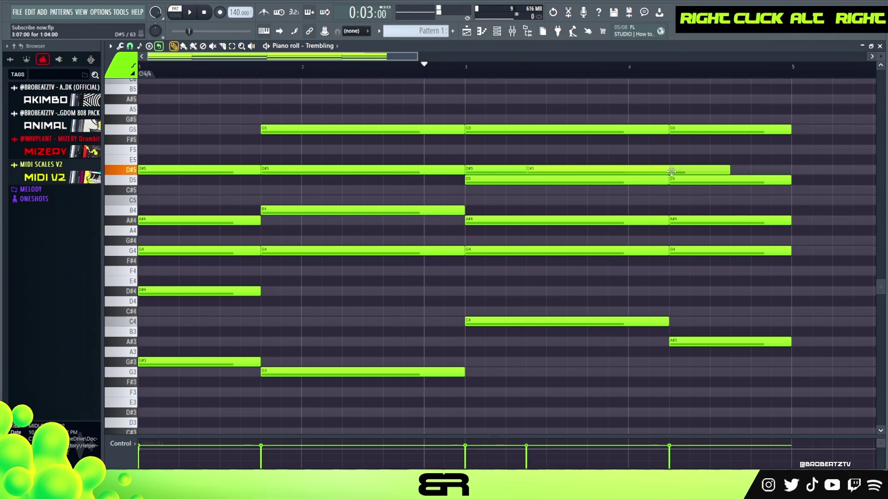
right_click(672, 170)
alt+right_click(604, 173)
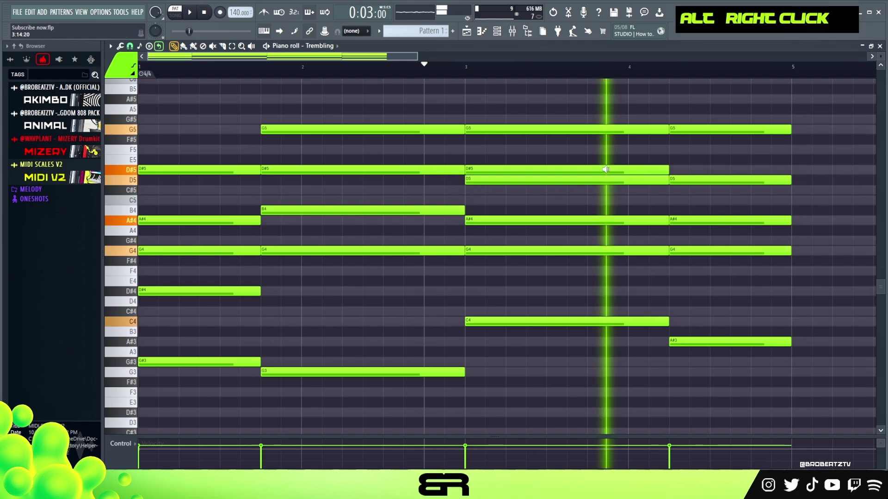
Step: Add a C5 note to the fourth chord, shorten it to the chord's end, and delete the chord's G4 note
alt+right_click(689, 202)
click(676, 200)
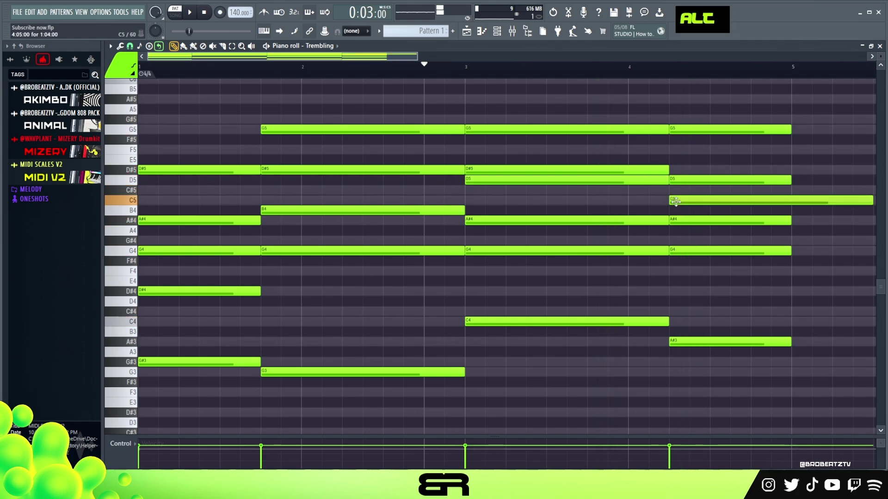
right_click(676, 202)
double_click(673, 201)
right_click(696, 250)
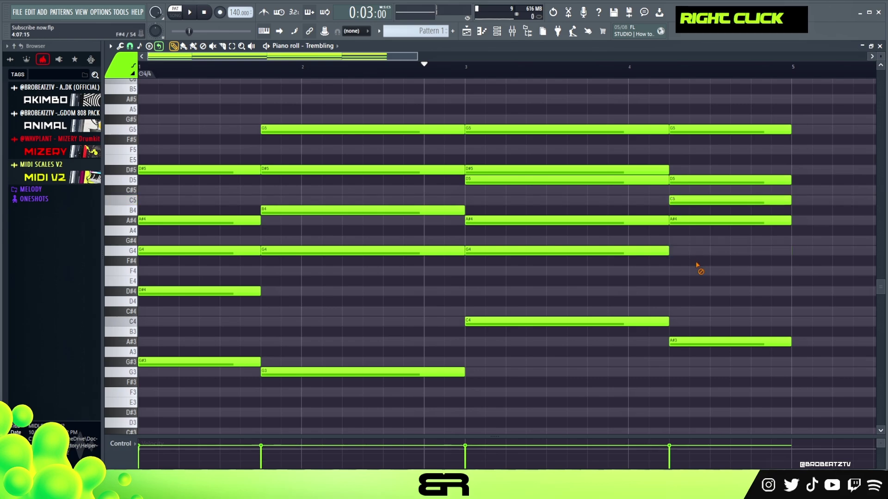
alt+right_click(697, 216)
alt+right_click(595, 210)
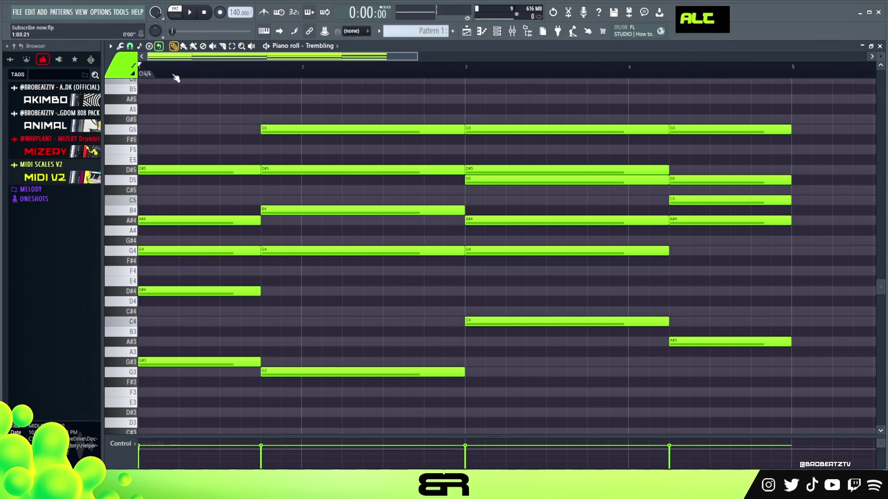
Step: Duplicate the fourth chord's A#4 note an octave up to A#5 and play the chord
ctrl+click(715, 342)
shift+click(716, 222)
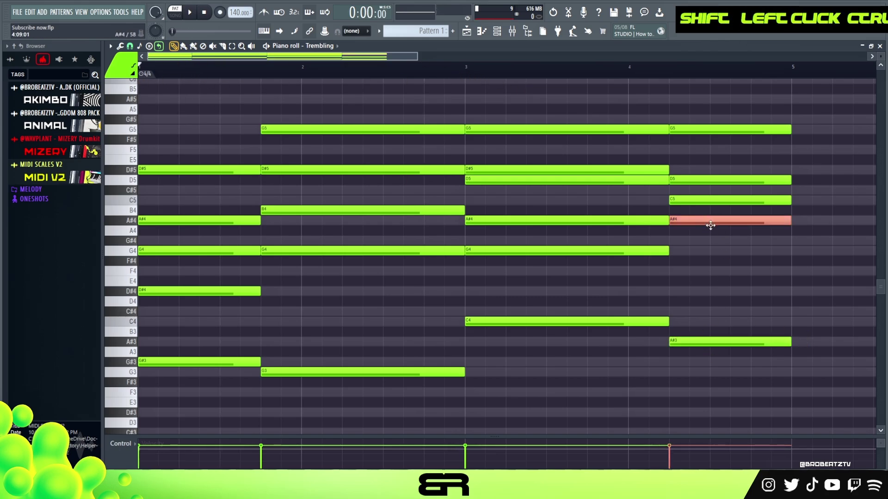
key(ctrl+Up)
alt+right_click(581, 203)
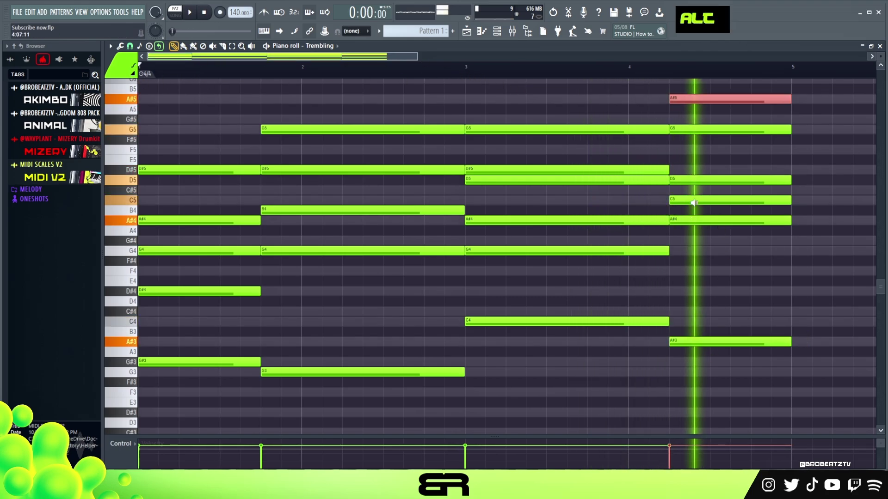
Step: Duplicate the whole four-chord progression so the copy starts at bar 5
scroll(603, 71, down, 2)
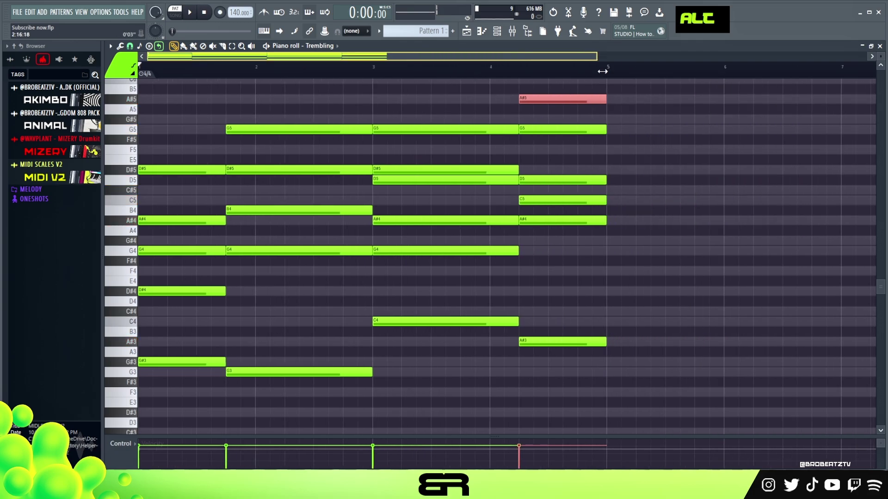
scroll(602, 71, down, 1)
key(ctrl+a)
drag(175, 174, 539, 175)
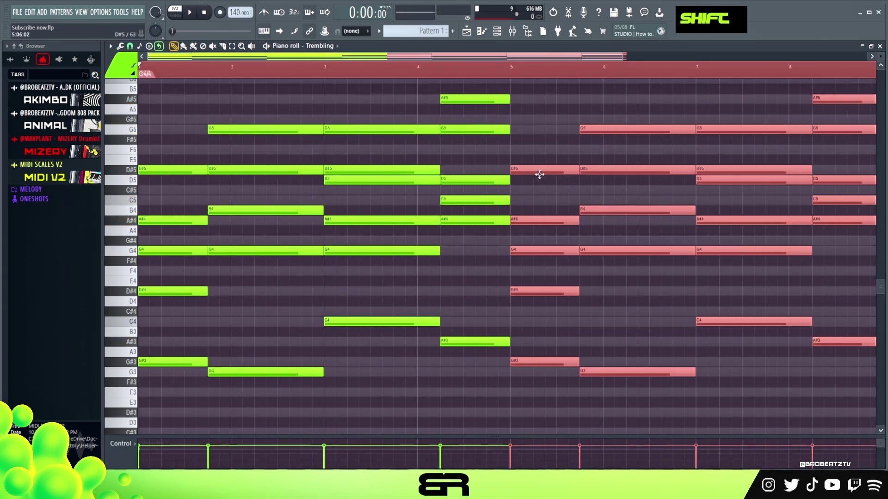
click(543, 135)
Step: Delete the A#5 note from the fourth chord of the first pass and play the full eight-bar progression
right_click(453, 101)
ctrl+right_click(456, 116)
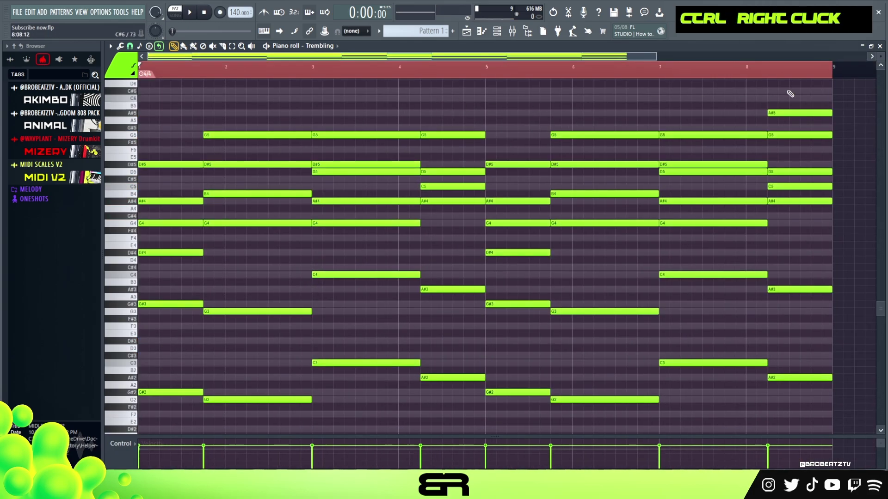
double_click(659, 75)
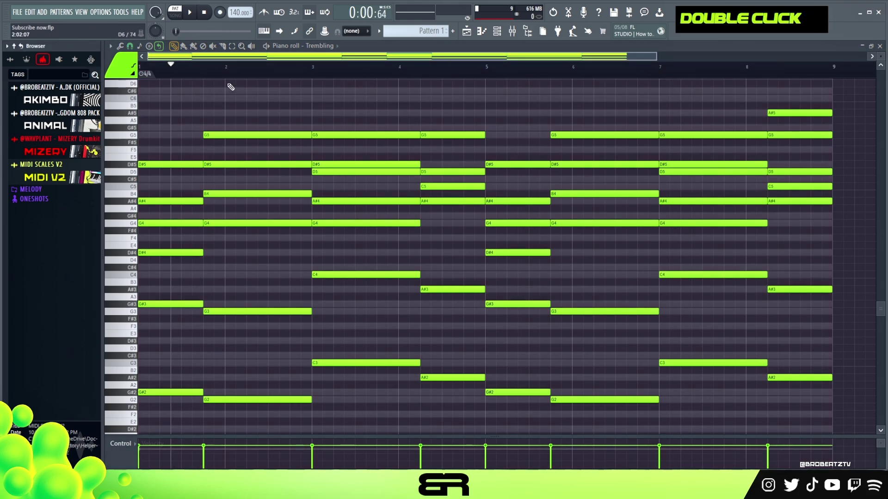
key(space)
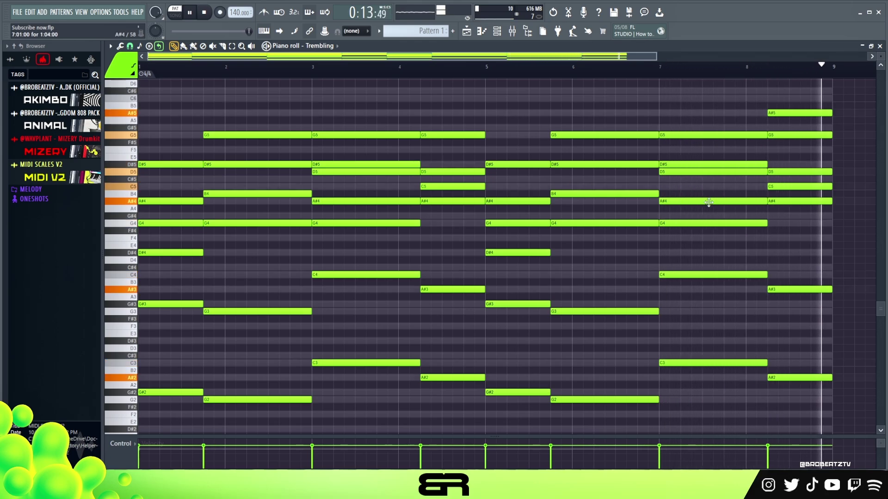
key(space)
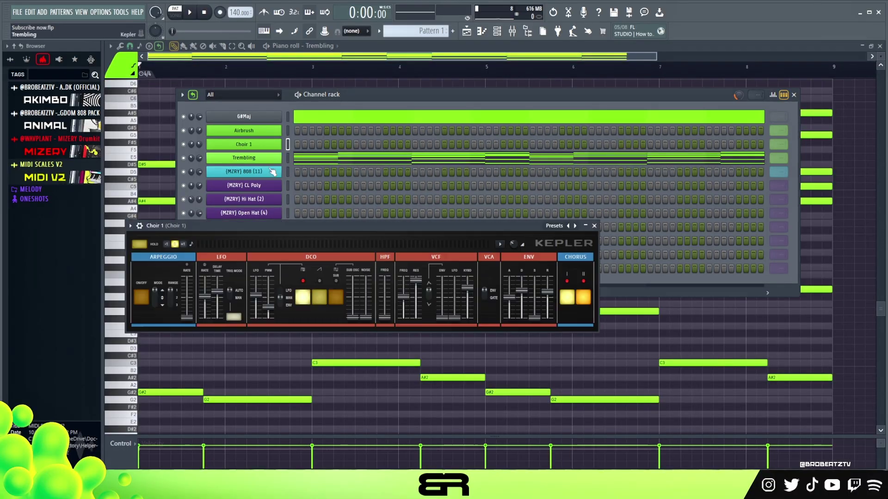
Step: Look up the Trembling preset among the X WiseLabs presets of the Trembling channel's Kepler synth
click(249, 159)
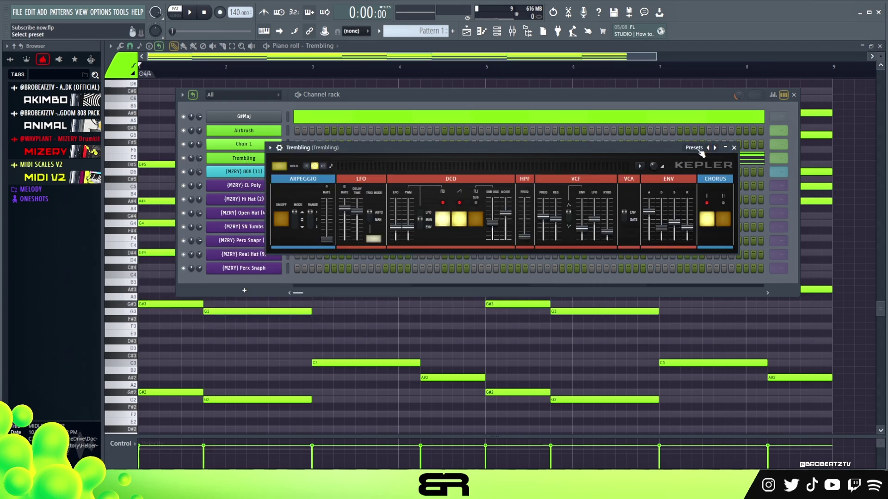
click(694, 148)
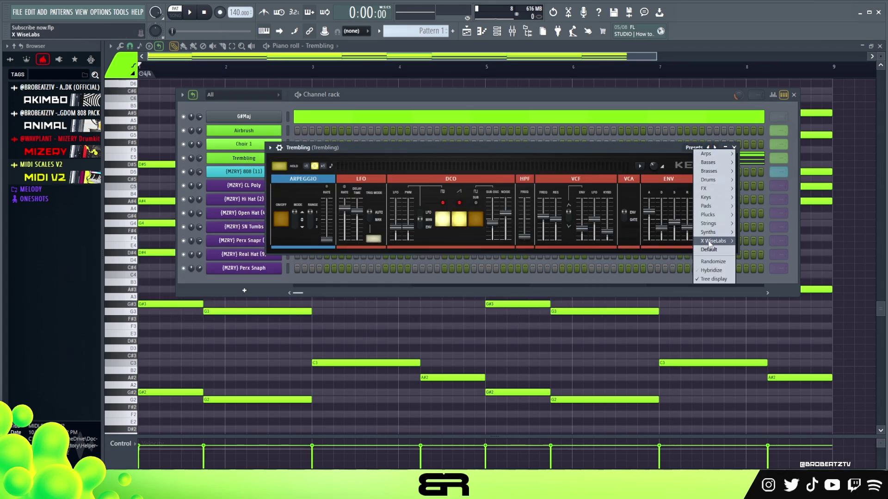
mouse_move(710, 243)
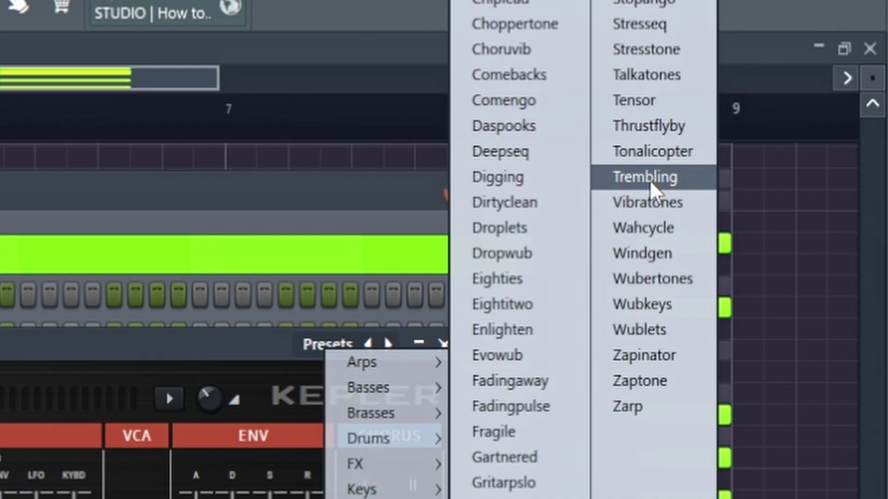
click(583, 150)
click(412, 98)
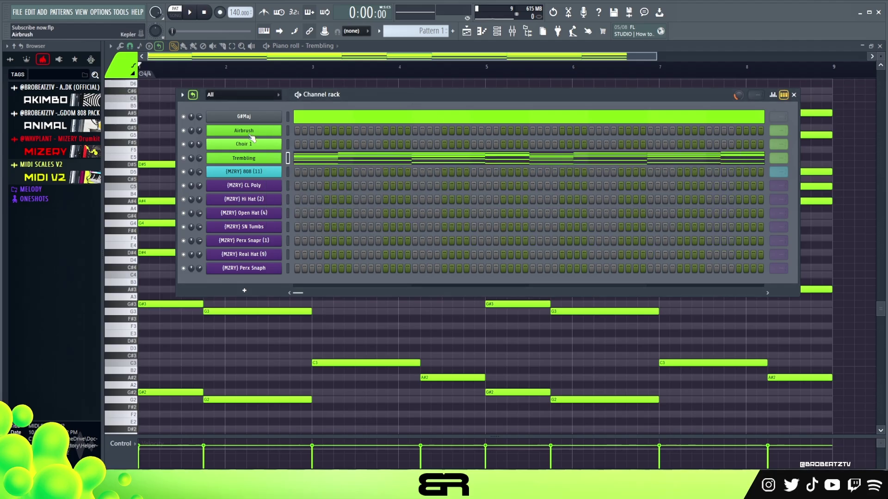
Step: Audition the Choir 1 sound, copy the Trembling channel's notes into Choir 1 and open them in the piano roll
click(240, 146)
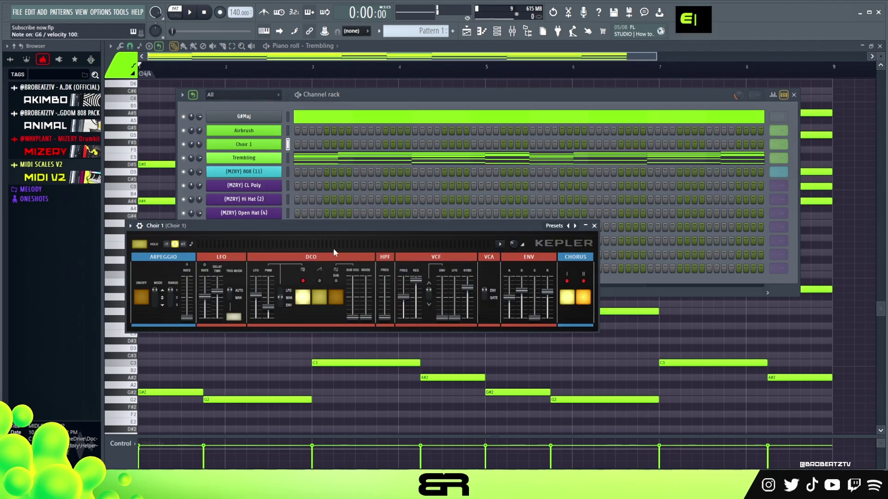
right_click(262, 160)
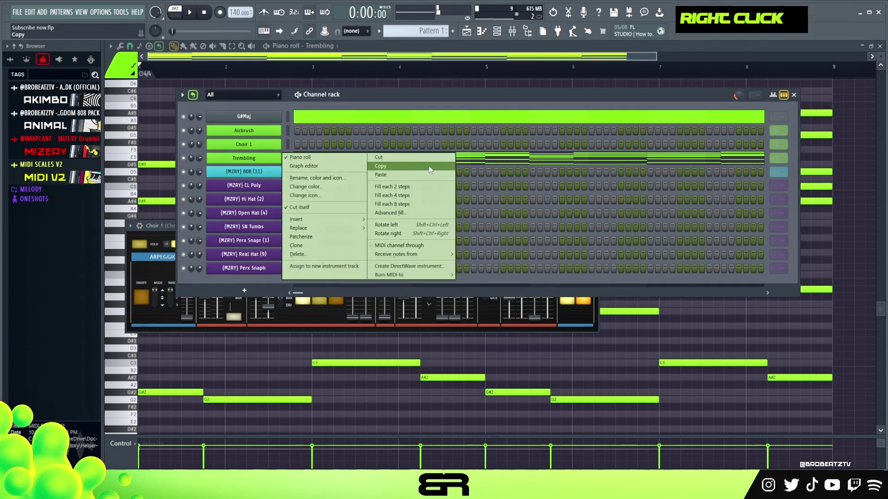
click(426, 168)
right_click(244, 147)
click(380, 162)
double_click(314, 147)
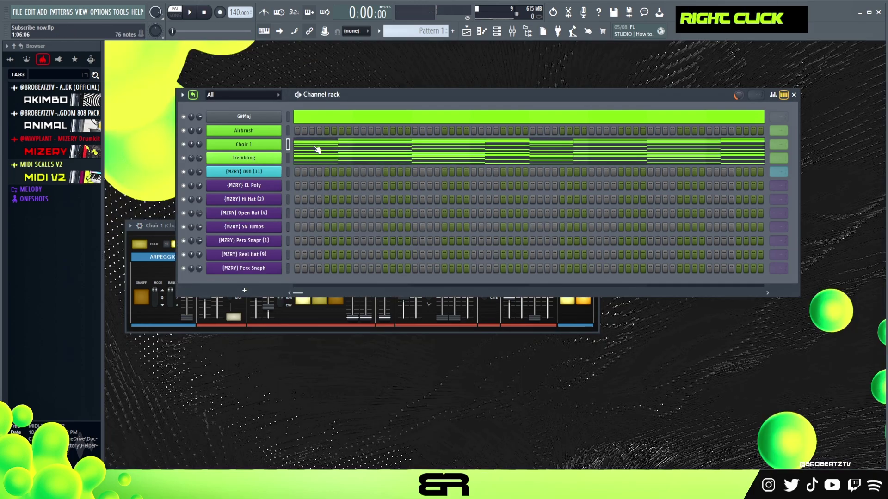
Step: Discard the lengths of all Choir 1 notes and stretch them to an equal length of 0:06:12
key(ctrl+a)
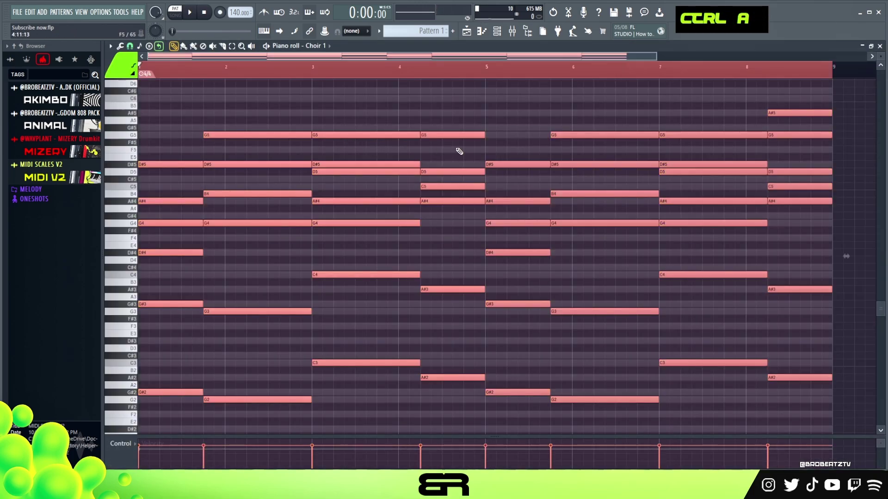
key(shift+d)
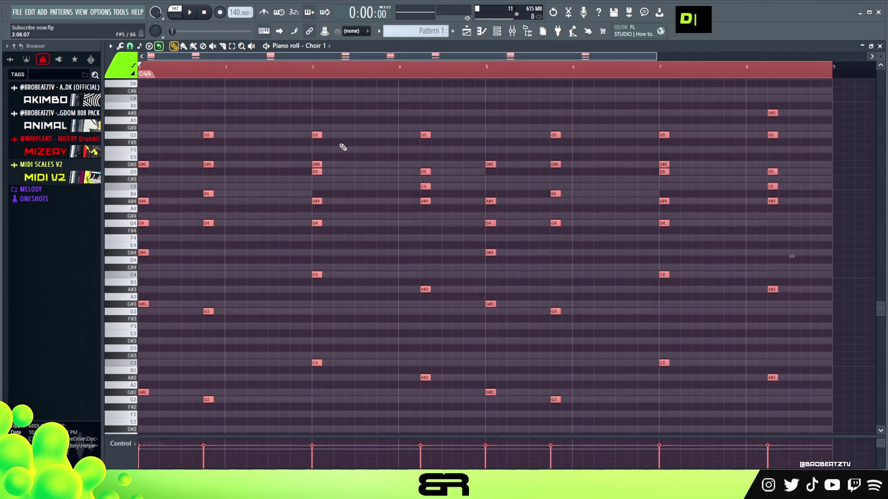
drag(322, 135, 346, 135)
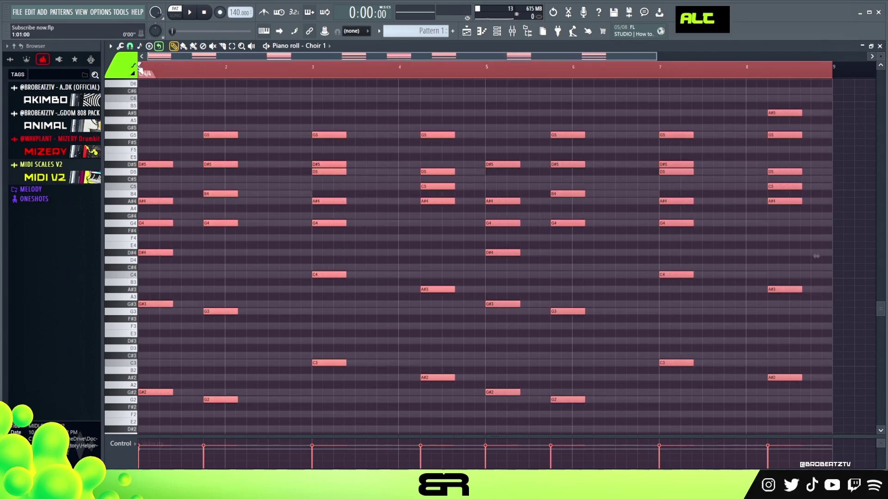
Step: Lower the velocity of all Choir 1 notes in small amounts while playing the pattern to judge the balance
alt+scroll(225, 154, down, 2)
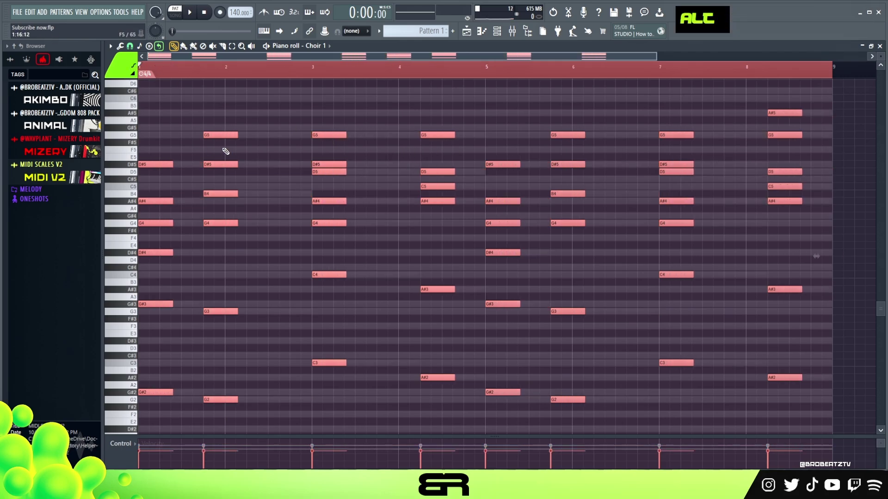
key(space)
alt+scroll(227, 151, down, 2)
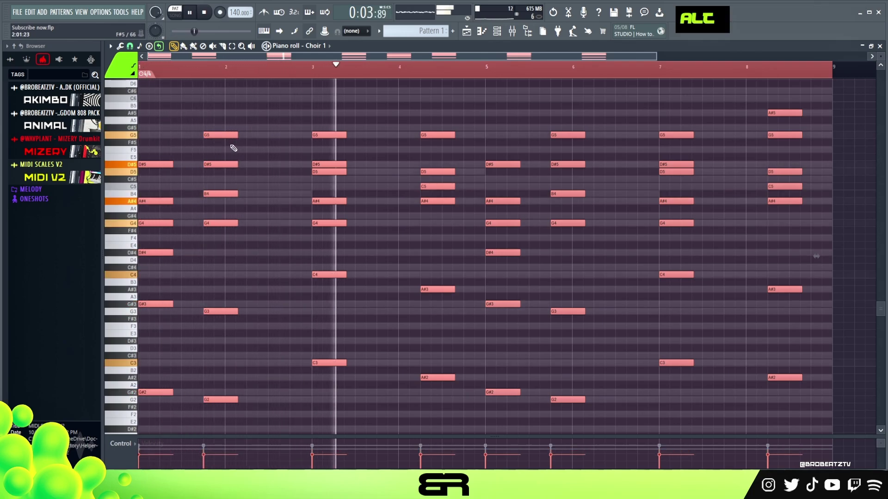
alt+scroll(234, 147, down, 1)
key(space)
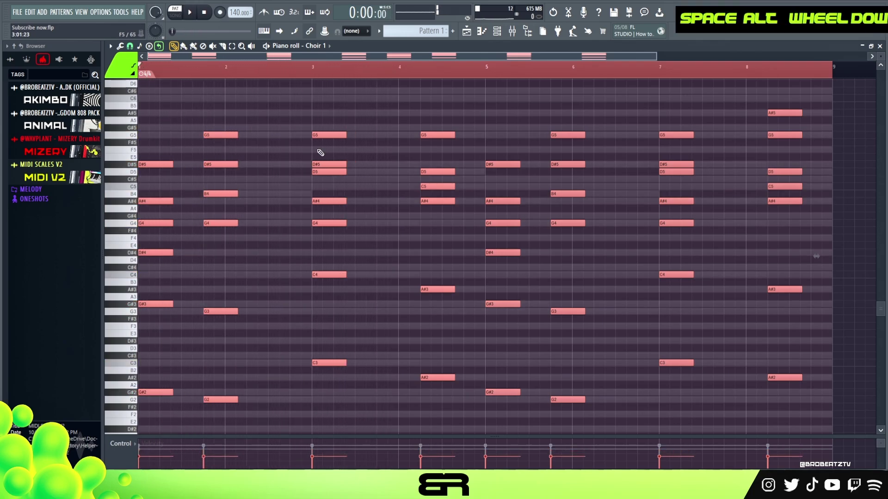
key(space)
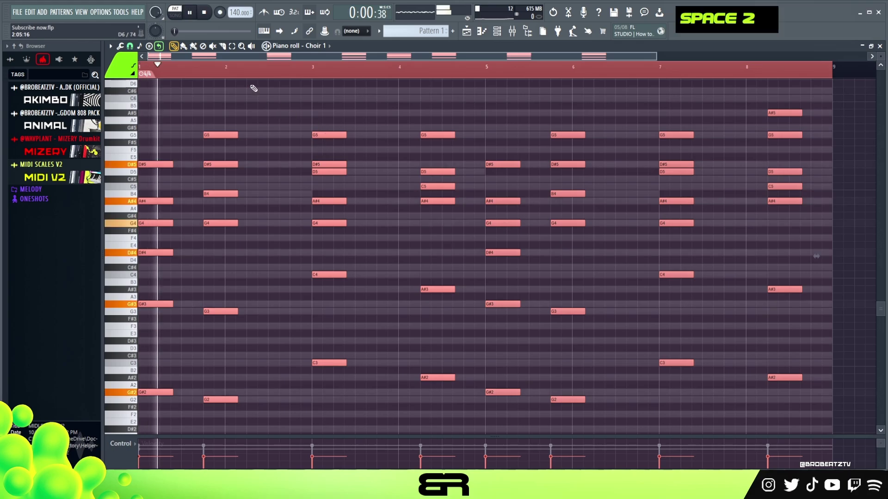
alt+scroll(312, 156, down, 1)
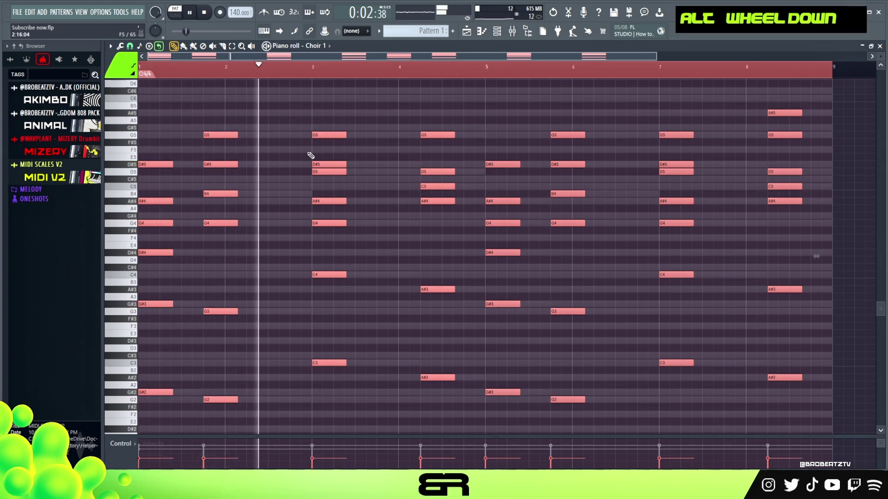
right_click(327, 123)
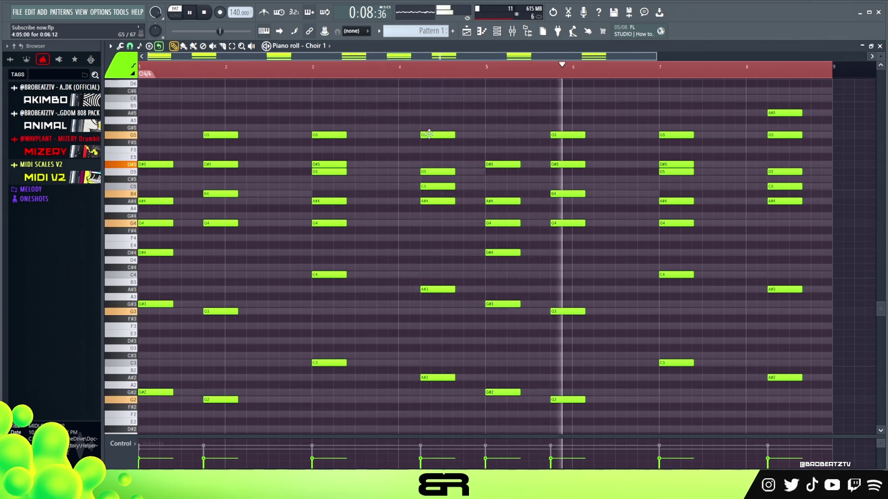
key(space)
Step: Audition the Airbrush sound and open its empty channel in the piano roll
click(499, 35)
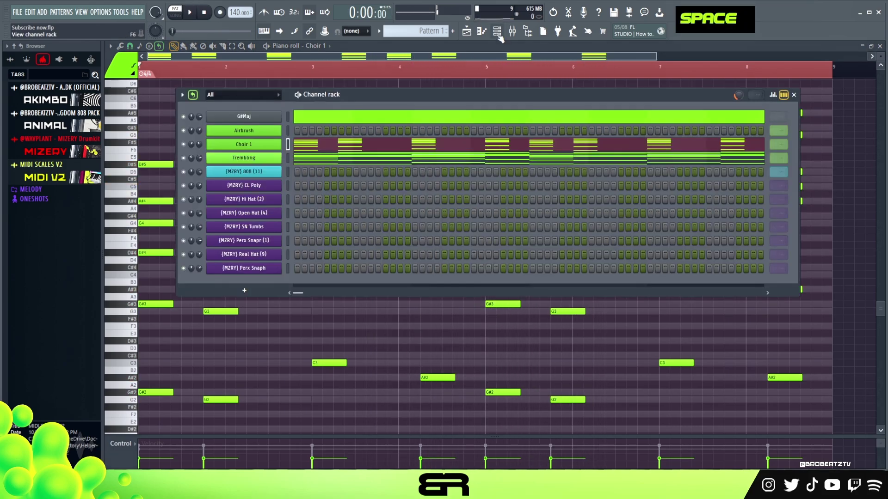
double_click(486, 99)
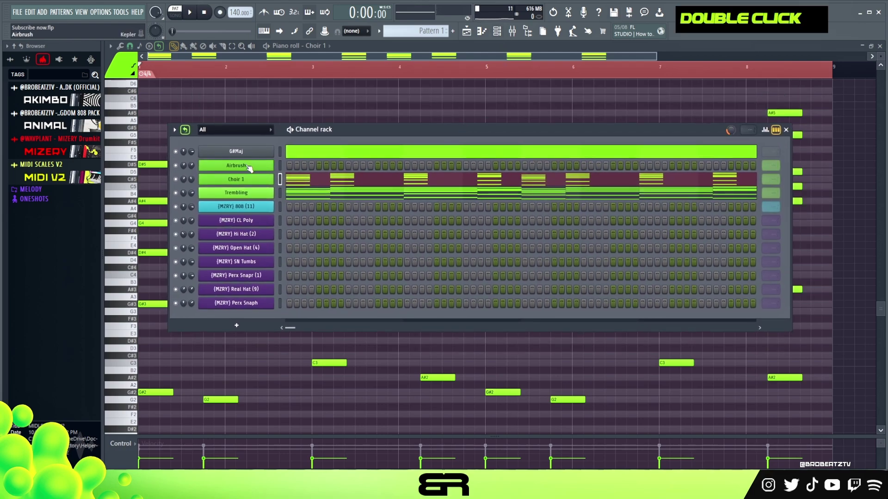
click(249, 168)
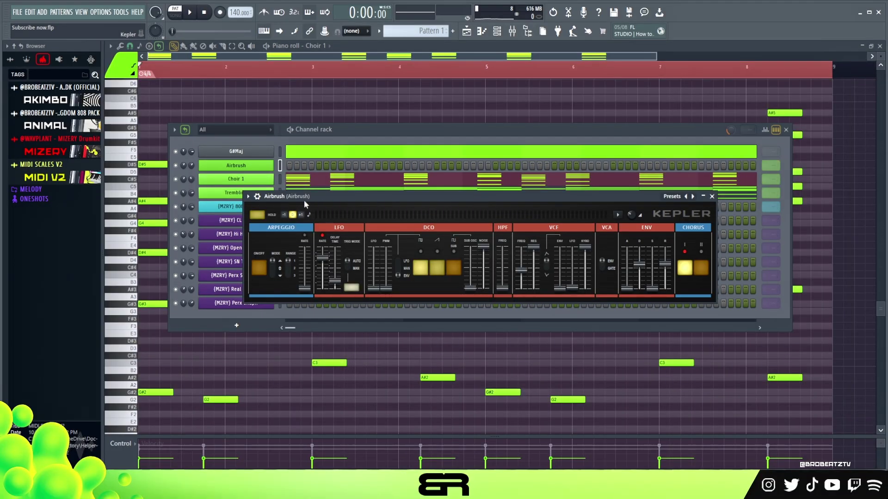
drag(362, 200, 380, 174)
key(e)
key(g)
key(e)
key(g)
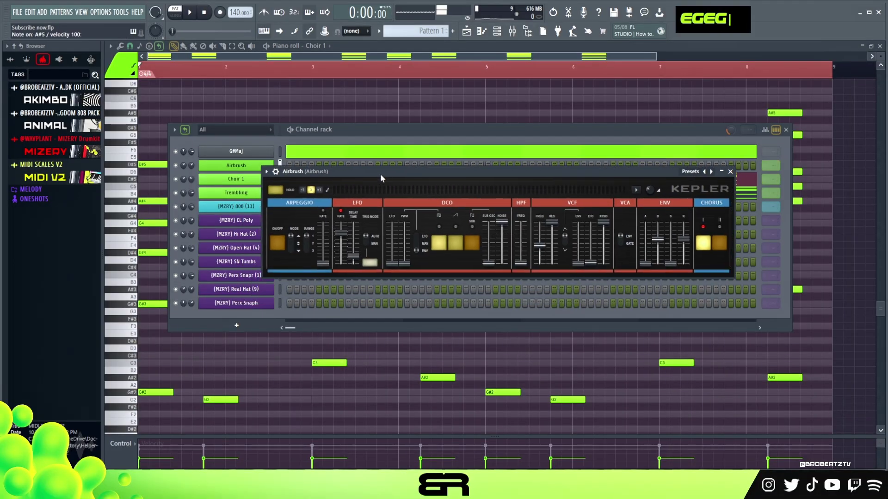
right_click(251, 165)
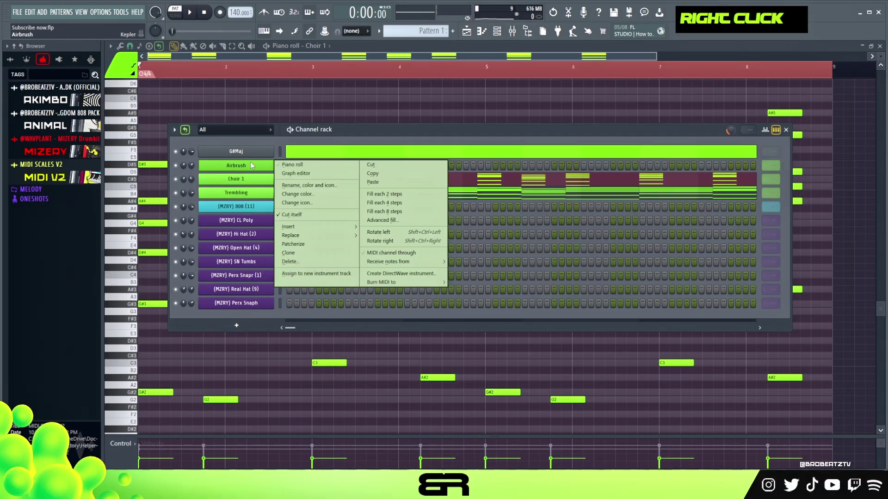
click(283, 166)
Step: Place consecutive short notes G4, G#4 and A#4 at the start of the Airbrush part with raised velocity, and play them back
scroll(235, 180, up, 2)
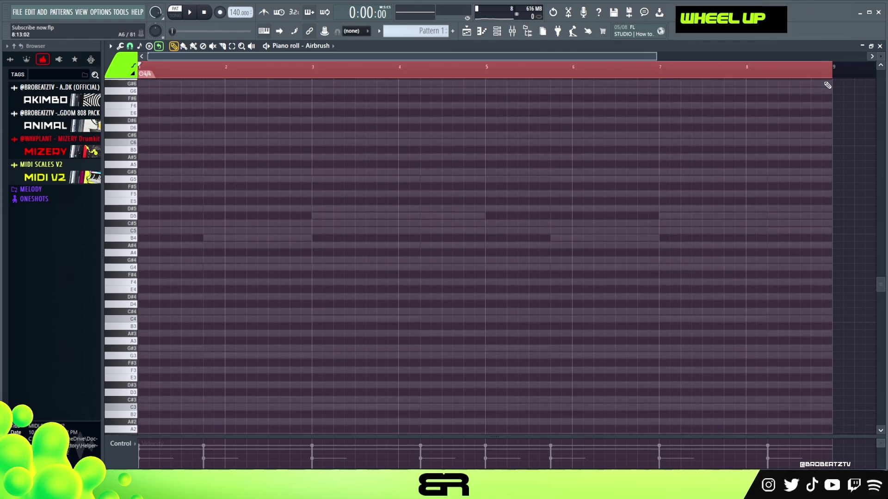
scroll(881, 58, up, 2)
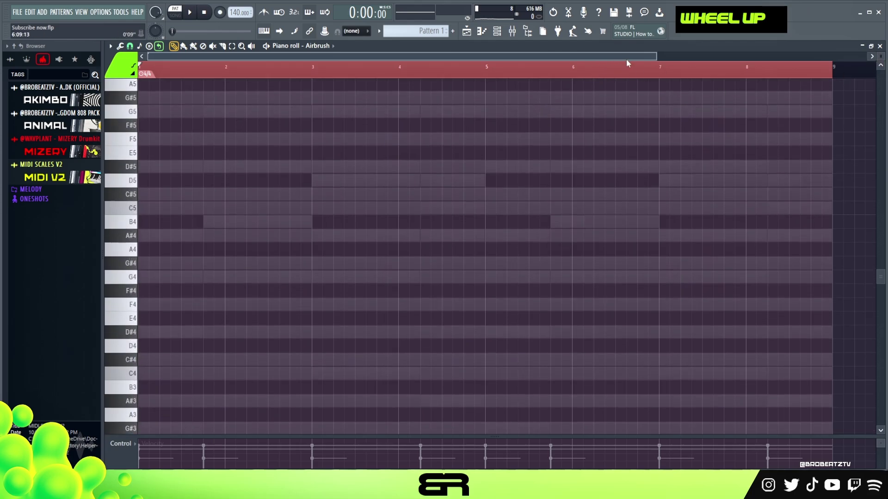
drag(655, 55, 390, 60)
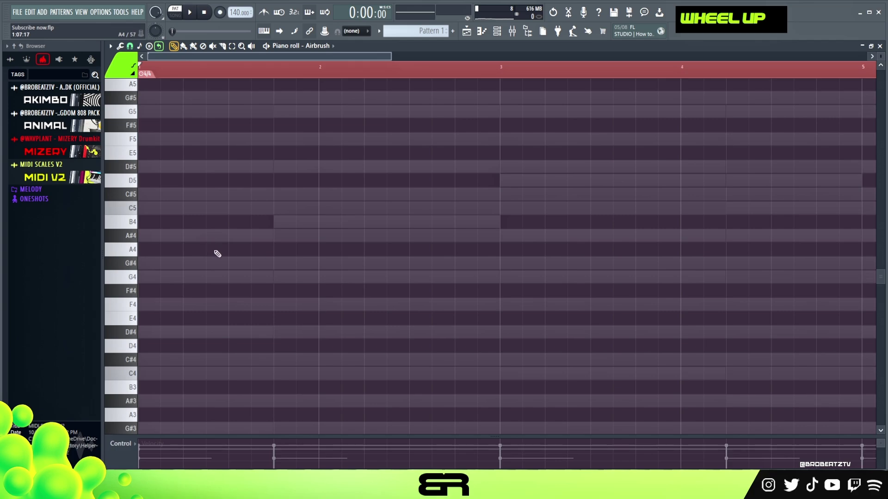
click(158, 275)
ctrl+click(167, 287)
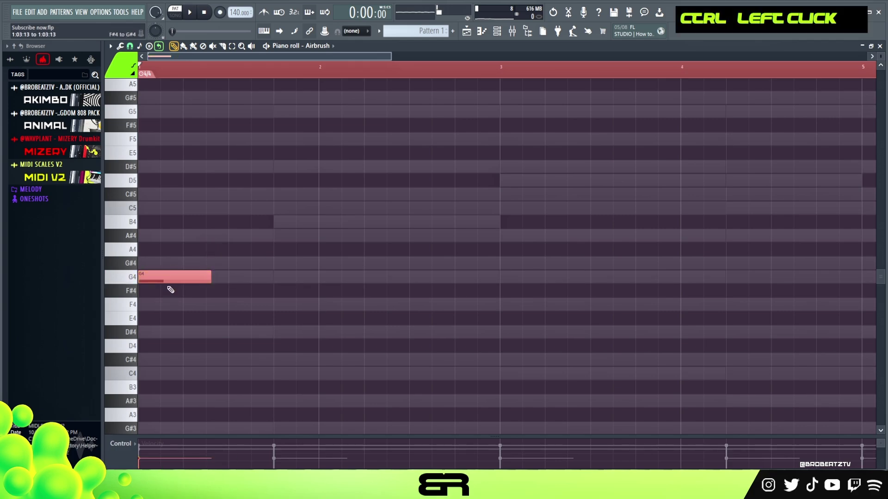
alt+scroll(167, 281, up, 6)
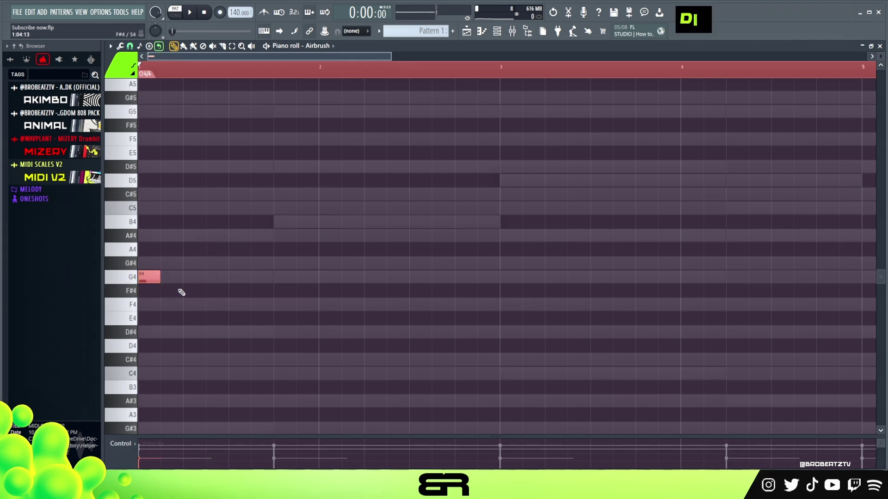
click(167, 265)
right_click(169, 263)
double_click(171, 263)
key(space)
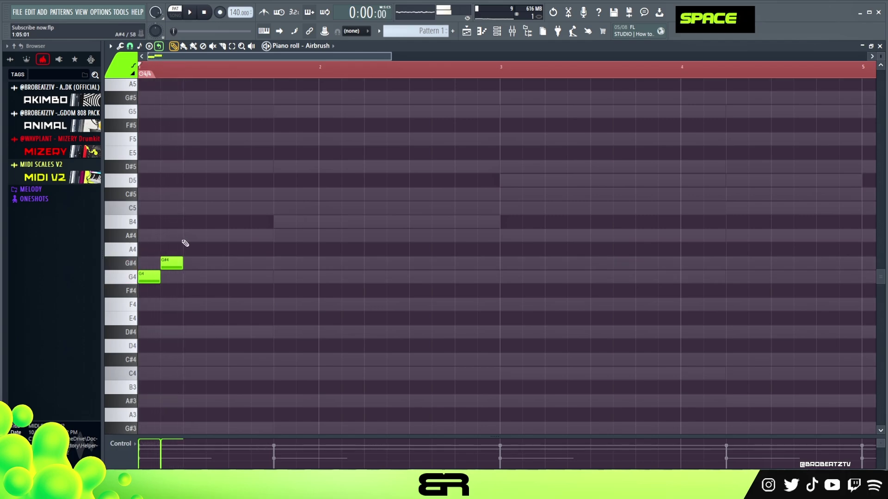
key(space)
key(space)
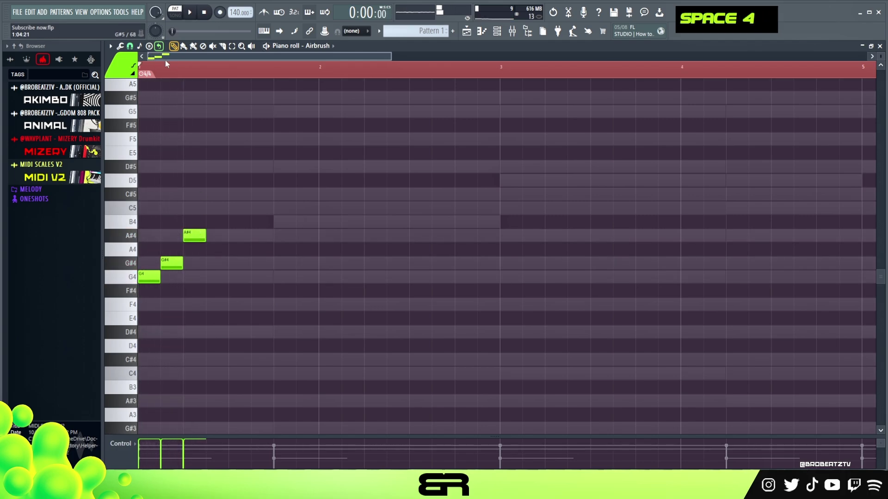
Step: Switch to a finer snap, shorten the G4, G#4 and A#4 notes to 0:01:00 each and play them back
click(131, 46)
click(142, 151)
ctrl+drag(235, 203, 144, 281)
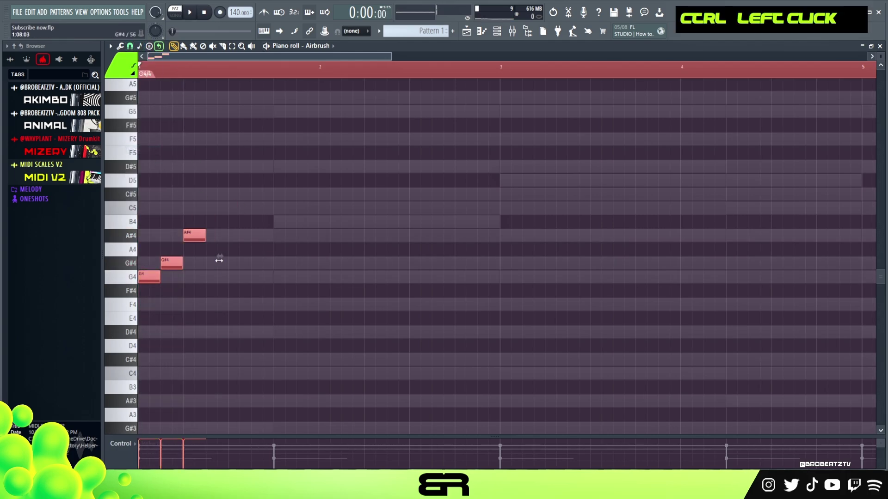
alt+drag(218, 258, 182, 259)
right_click(167, 300)
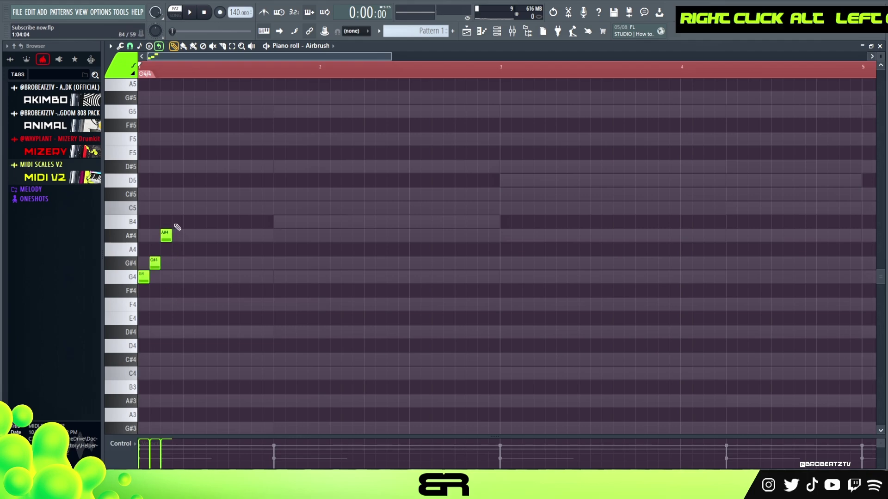
key(space)
key(space)
Step: Extend the rising Airbrush run with D5 followed by D#5 directly after A#4, and play it back
key(space)
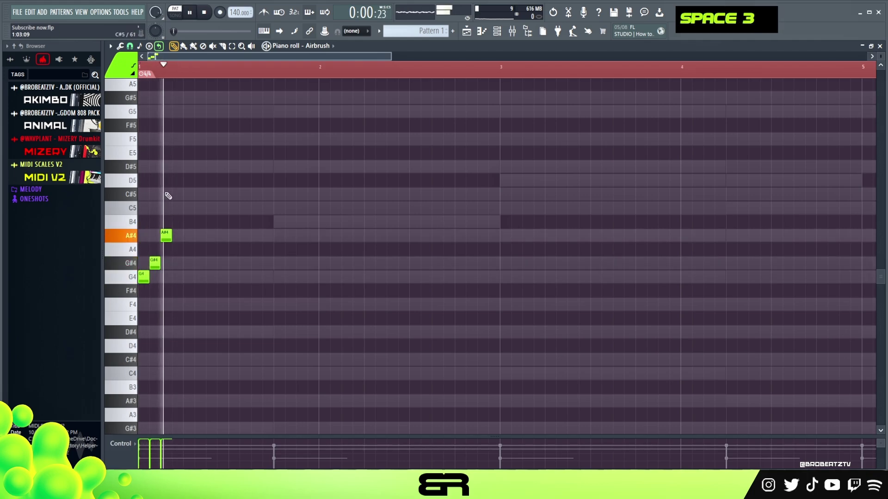
key(space)
click(175, 166)
key(space)
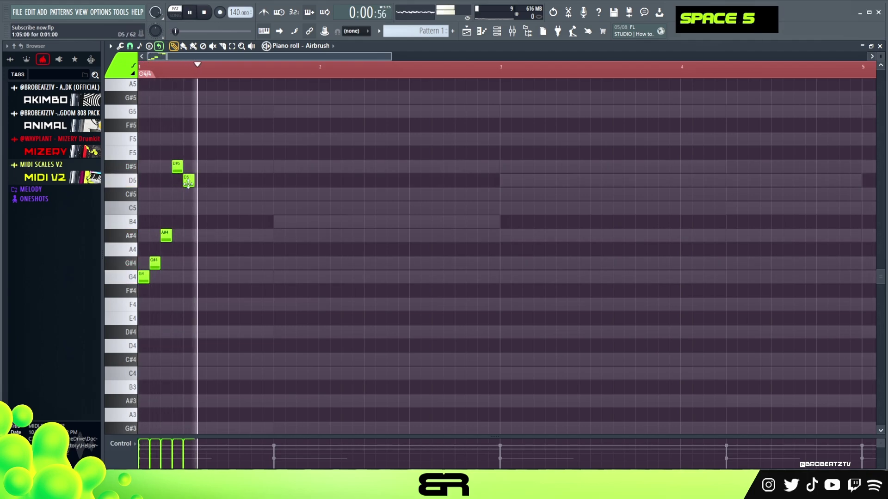
key(space)
click(178, 181)
right_click(181, 167)
Step: Transpose all five Airbrush notes up one octave and listen to the run with the chords
key(space)
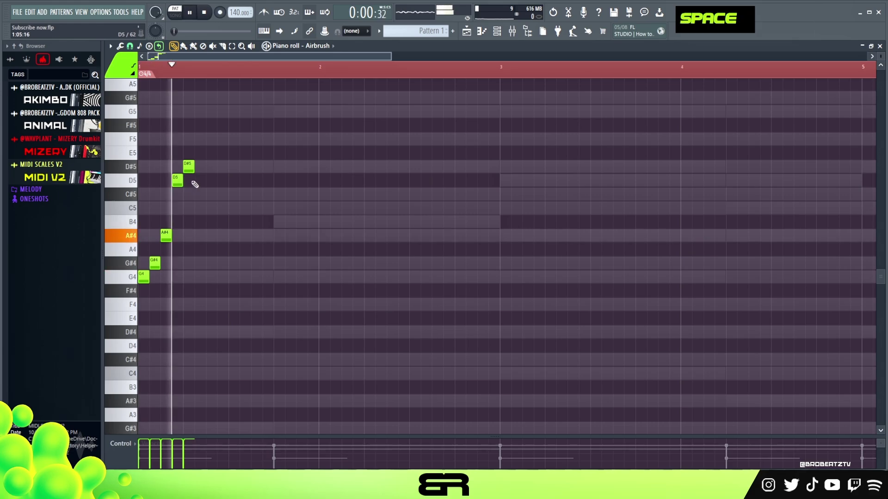
key(ctrl+a)
key(space)
key(space)
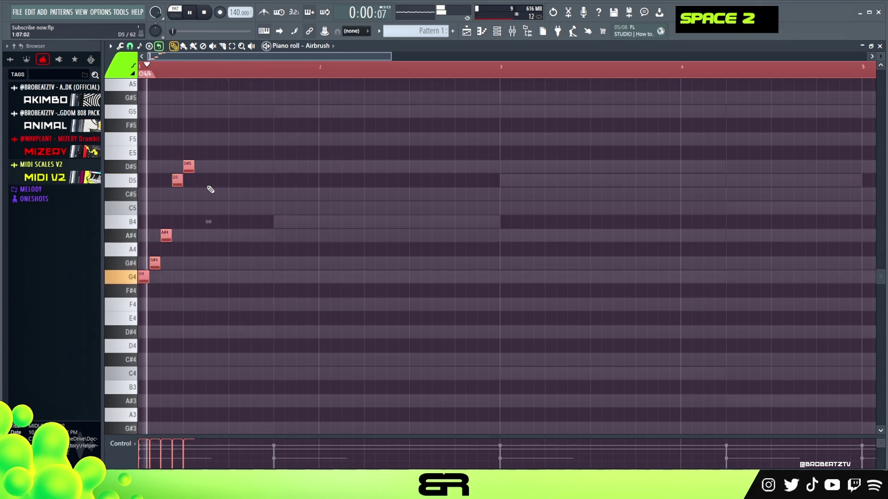
key(ctrl+space)
key(ctrl+Up)
scroll(264, 213, up, 3)
scroll(273, 215, up, 1)
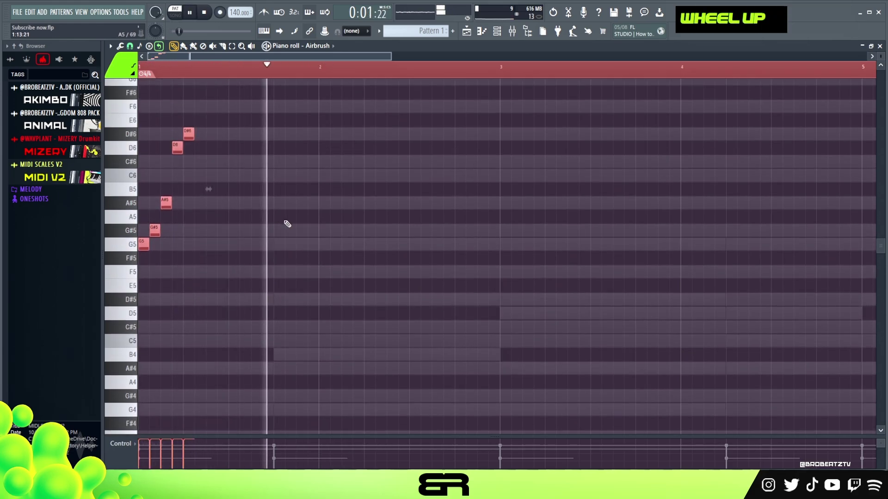
key(space)
Step: Copy the five-note Airbrush run so the duplicate starts on the last beat before bar 3
drag(140, 240, 457, 240)
right_click(515, 257)
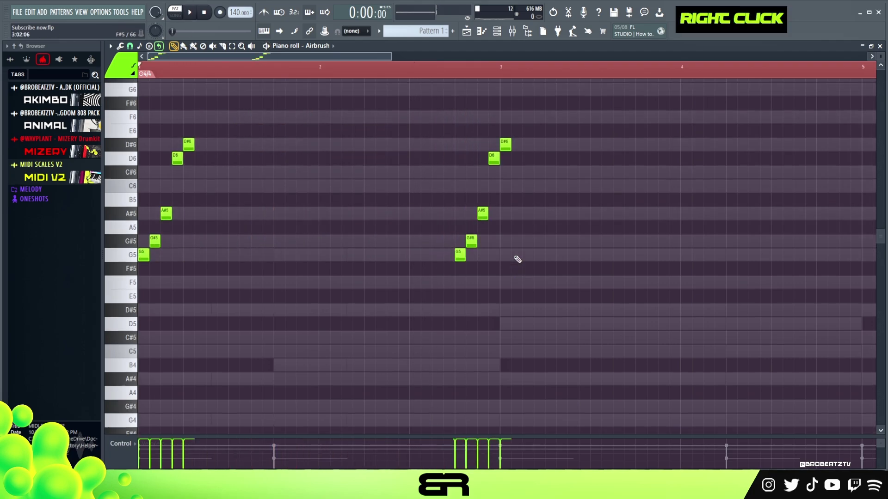
scroll(510, 267, up, 3)
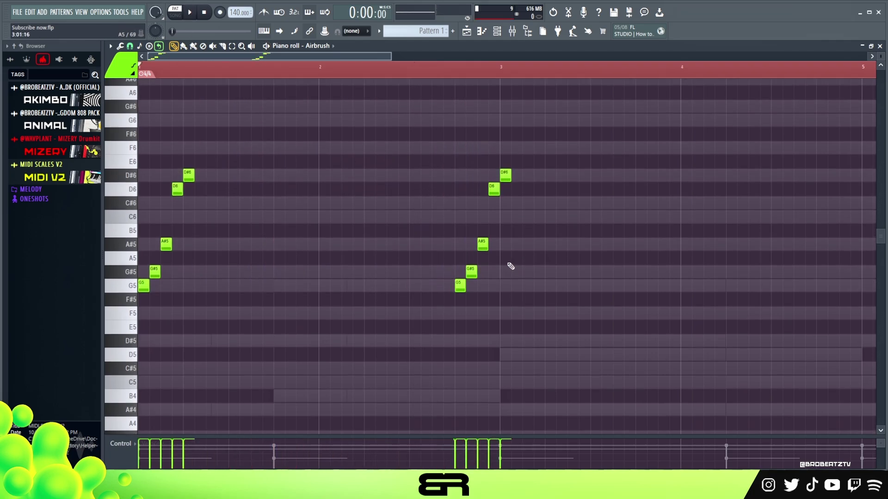
Step: In the copied run, move D6 to the start of bar 3 and D#6 to 2:13:00, add an earlier C6, and play the phrase
right_click(496, 219)
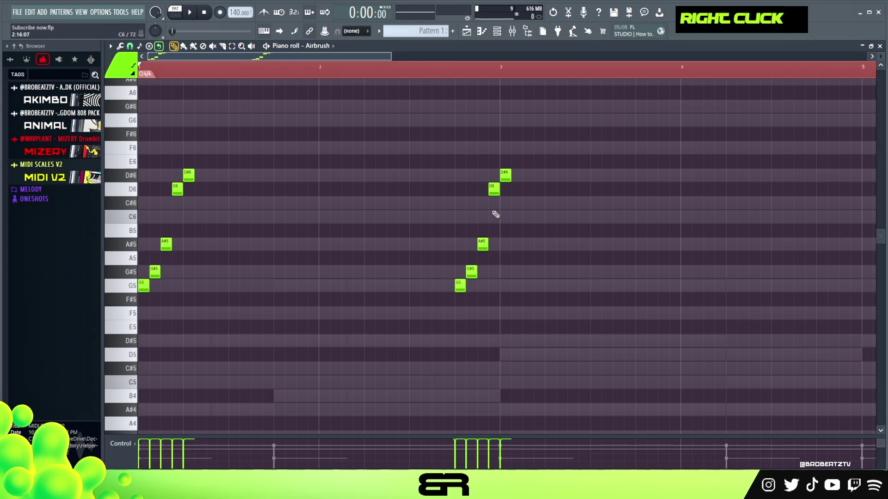
drag(494, 192, 507, 192)
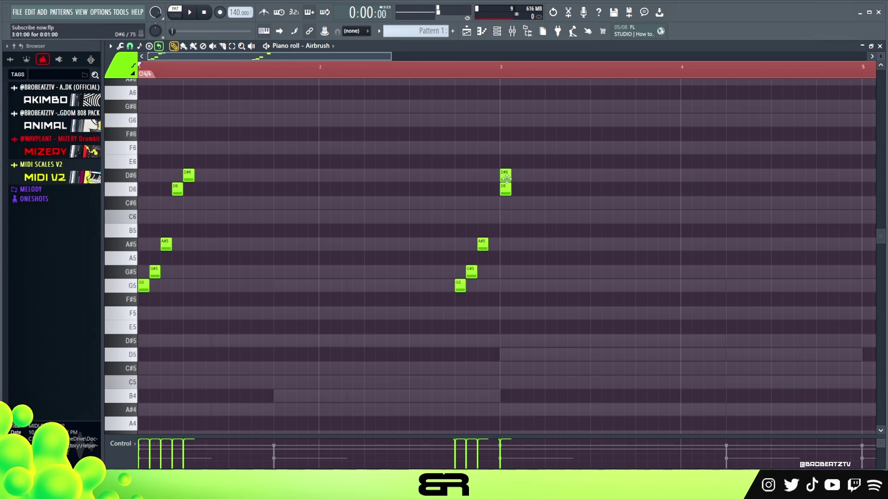
alt+right_click(476, 218)
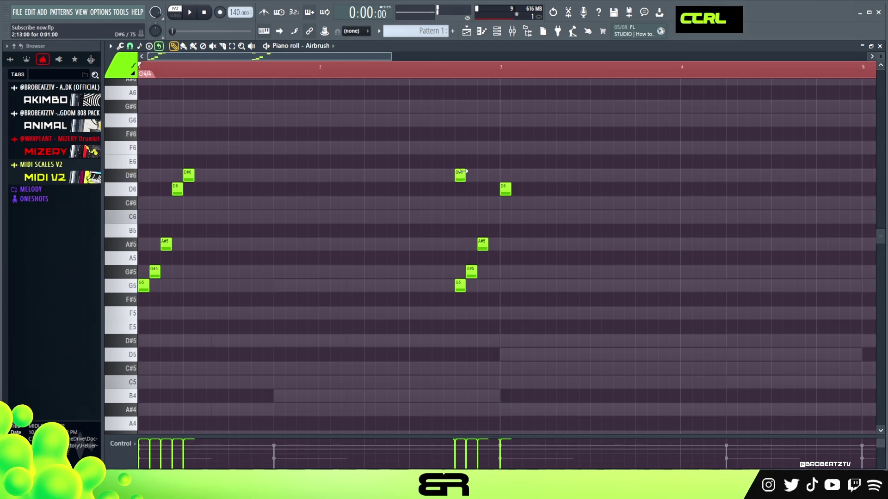
drag(461, 172, 468, 218)
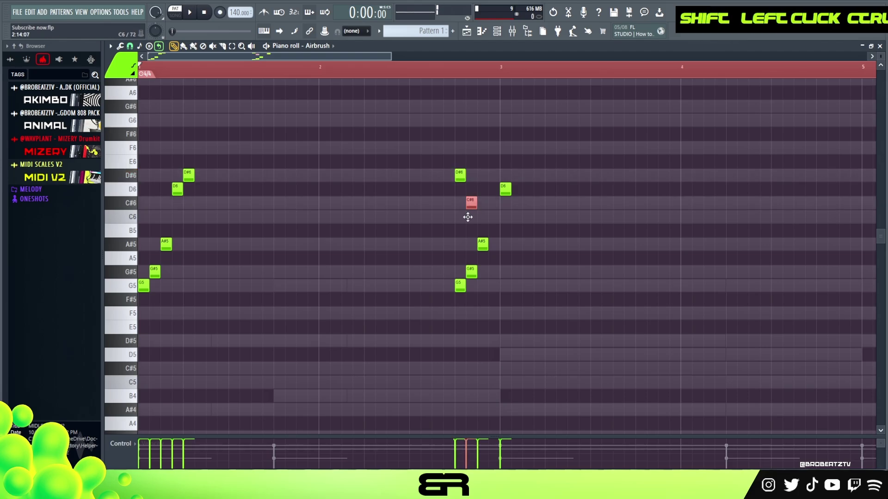
double_click(284, 76)
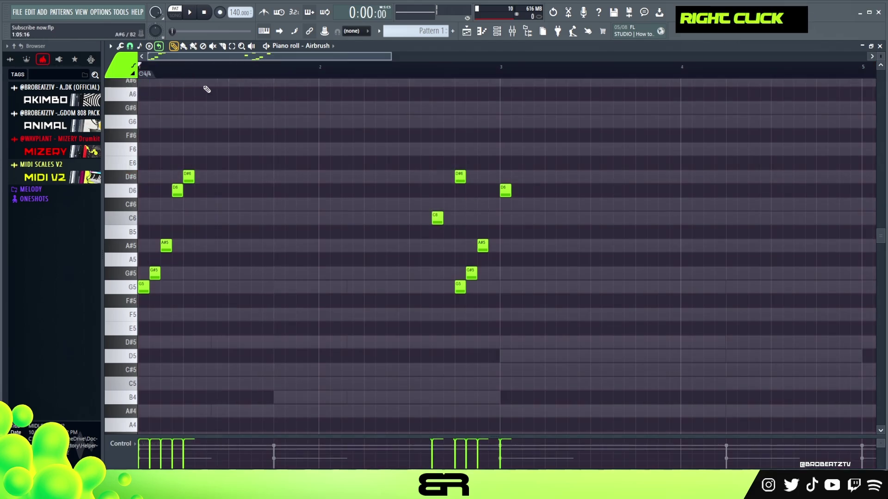
key(space)
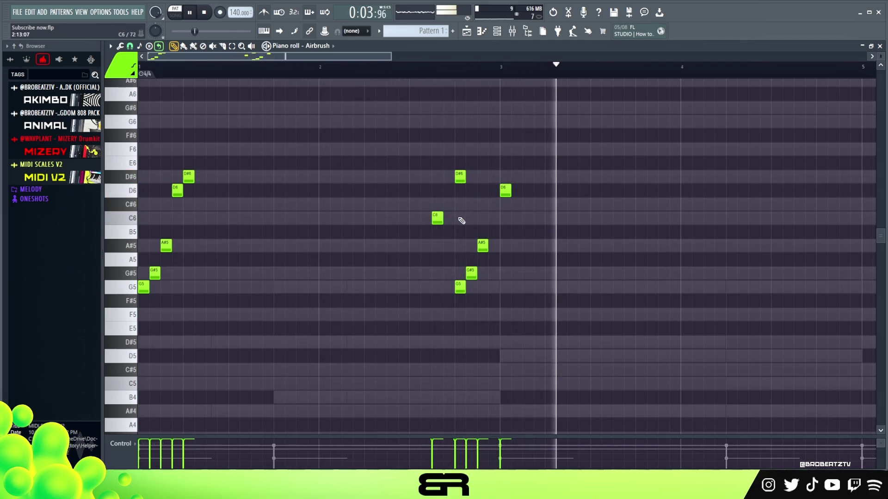
key(space)
Step: Add a short G5 note on the last beat before bar 4 and play the Airbrush part
click(638, 287)
key(space)
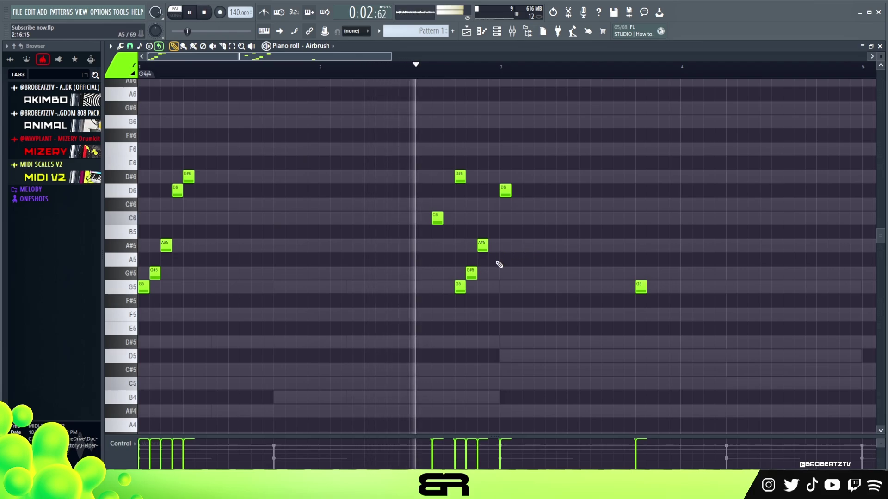
right_click(553, 247)
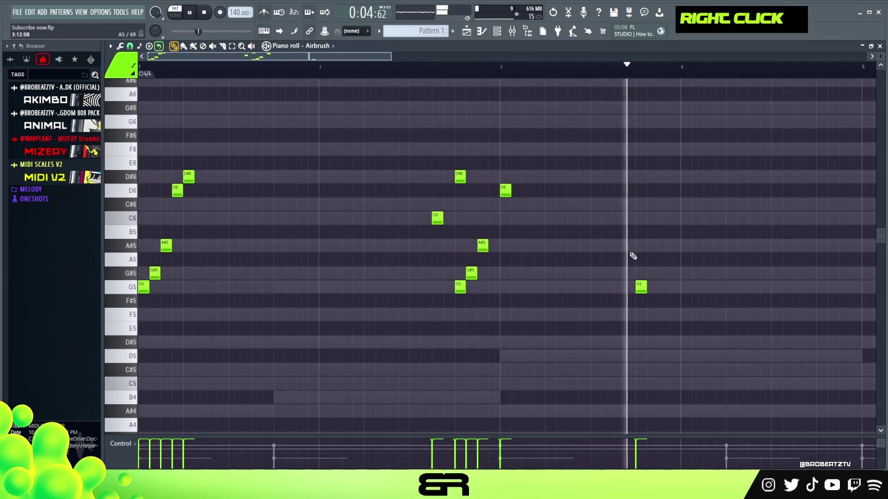
key(space)
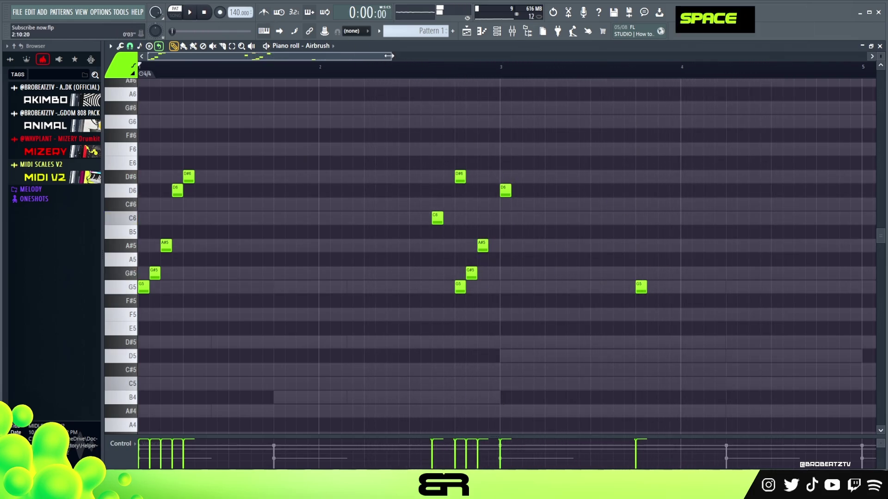
Step: Copy the six-note phrase around bar 3 so the duplicate leads into bar 5
scroll(476, 133, down, 3)
drag(389, 157, 308, 313)
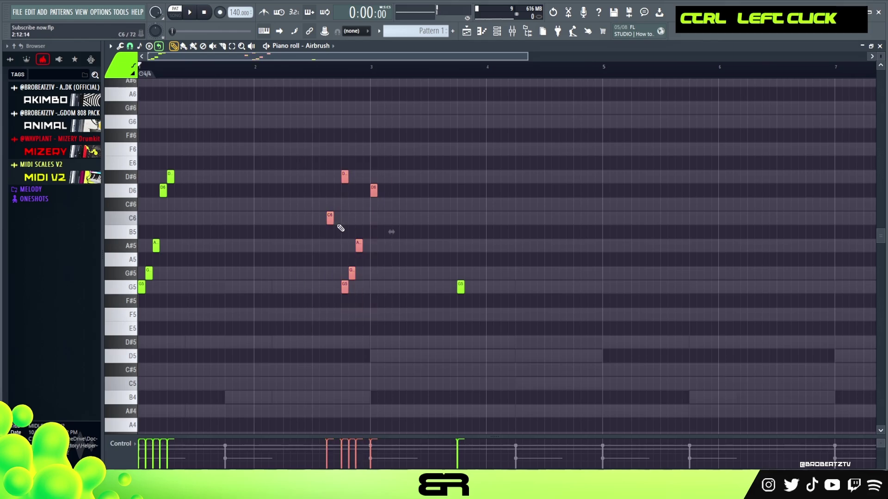
shift+drag(333, 218, 558, 227)
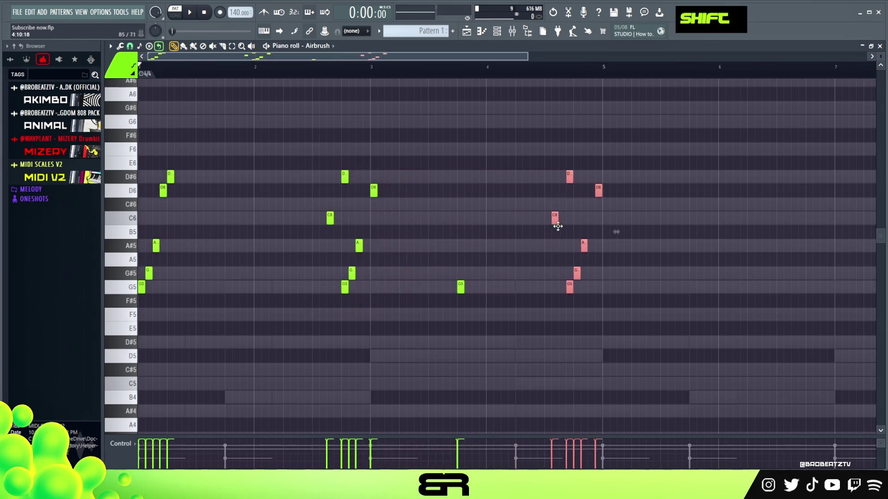
right_click(589, 221)
scroll(388, 77, down, 1)
Step: Try a four-bar loop point on the Airbrush channel and set its looping back to off
click(499, 34)
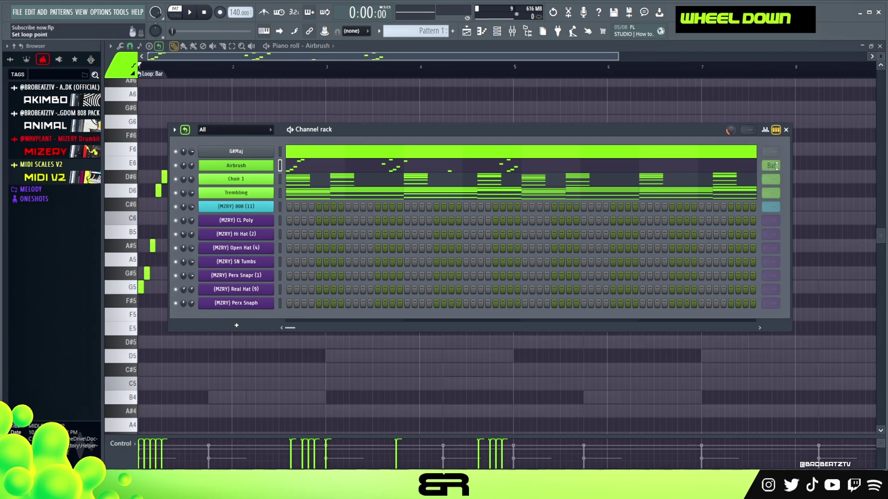
double_click(186, 131)
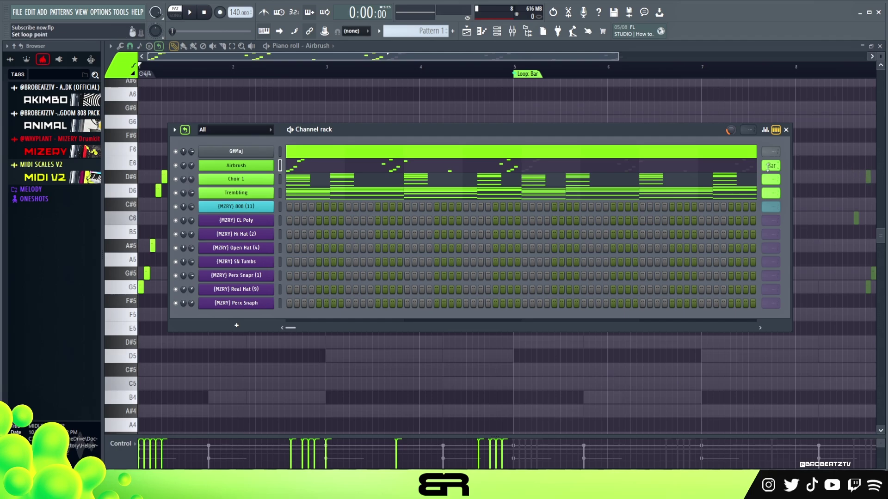
scroll(767, 167, up, 1)
right_click(433, 111)
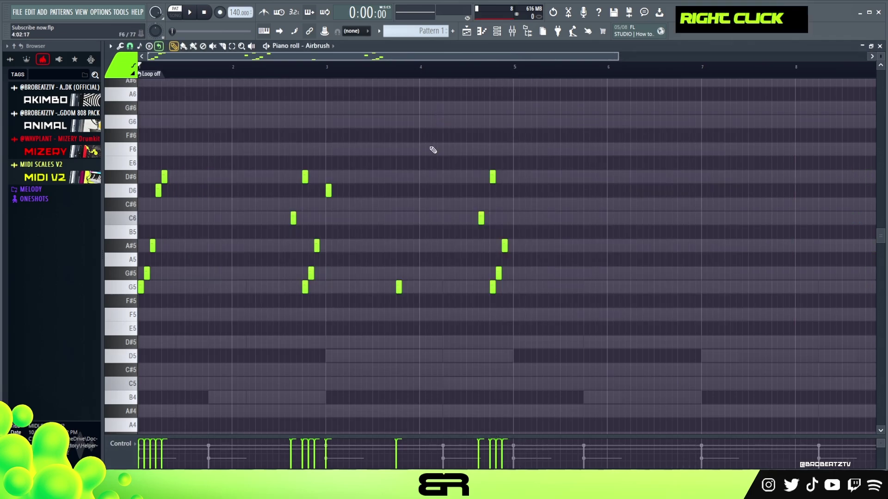
Step: Play back the Airbrush counter-melody with its duplicated phrase leading into bar 5
drag(617, 57, 554, 57)
click(499, 34)
right_click(365, 95)
key(space)
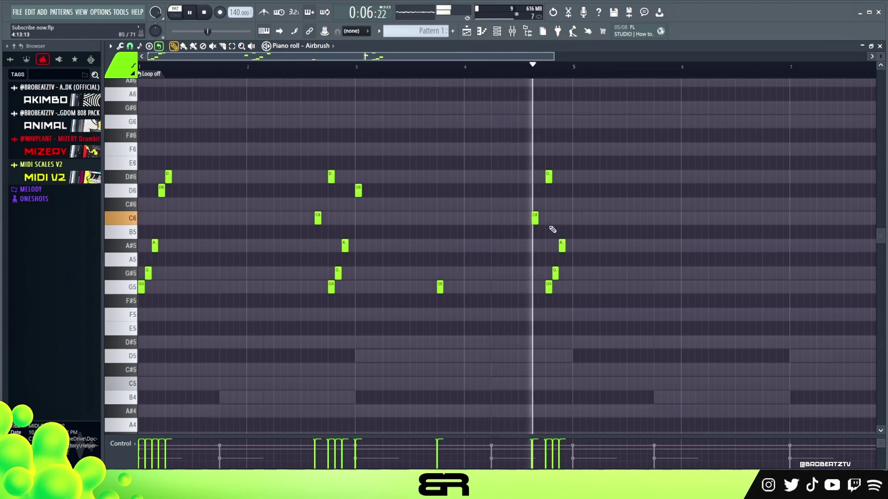
key(space)
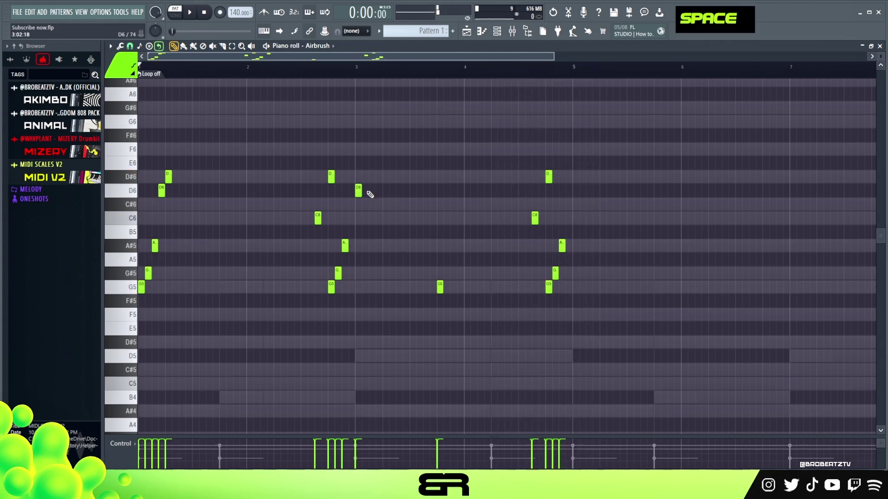
Step: Highlight all the D6 notes in the Airbrush part and clear the selection again
ctrl+click(134, 194)
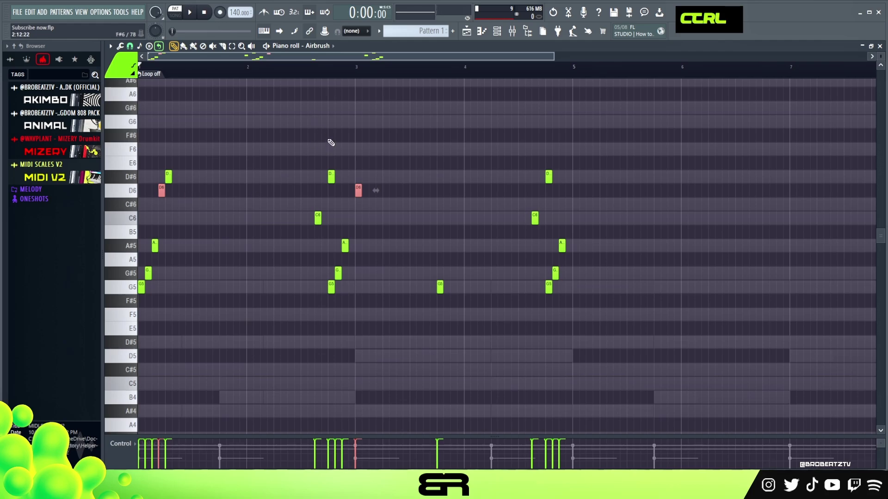
right_click(360, 155)
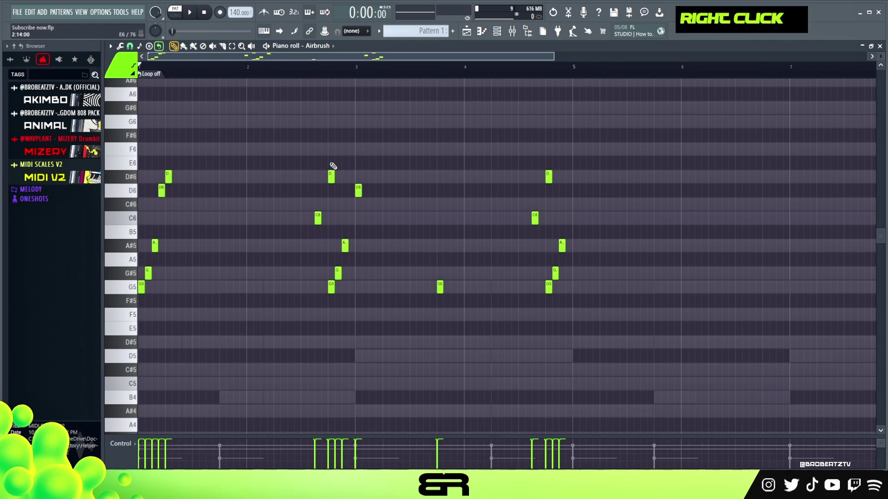
ctrl+click(134, 194)
right_click(236, 212)
ctrl+click(137, 194)
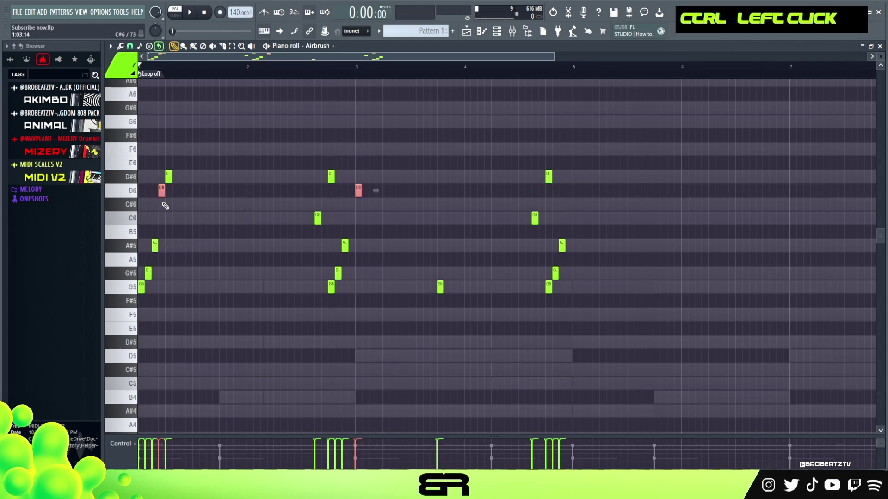
right_click(332, 210)
right_click(414, 185)
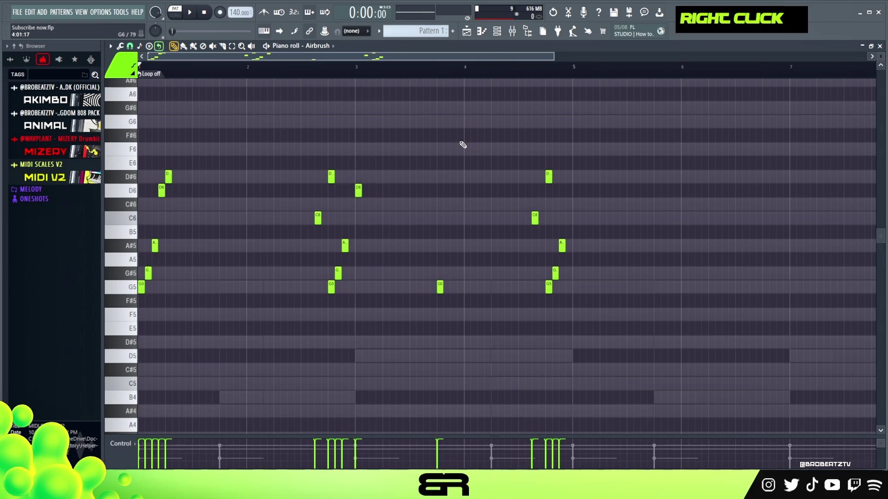
Step: In the channel rack, place Hi Hat (2) hits on steps 1 and 7 of bar 1, playing the pattern along
click(497, 31)
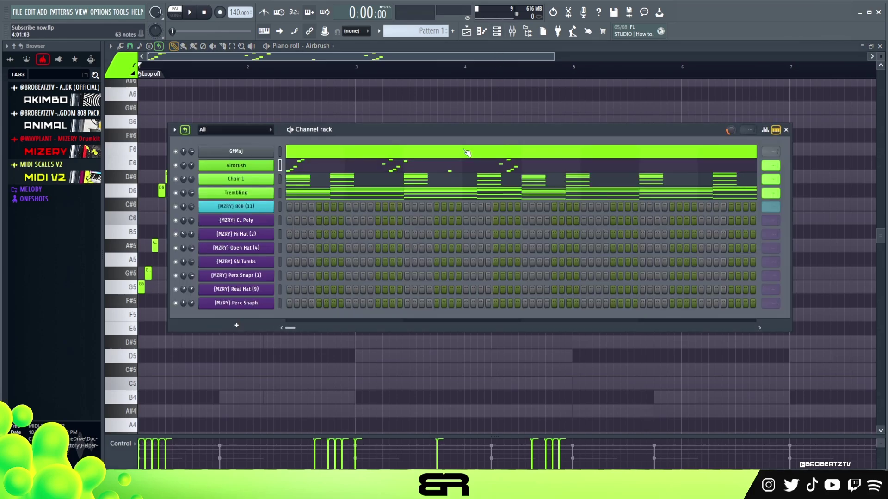
drag(432, 129, 453, 130)
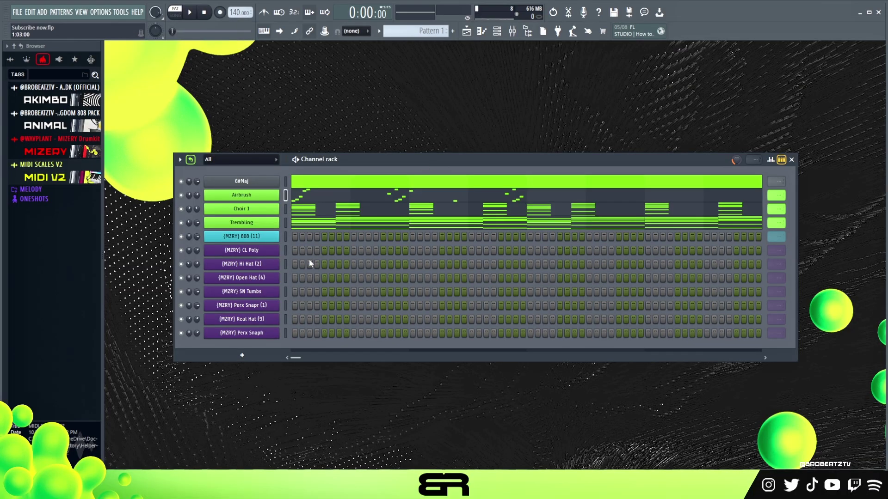
right_click(286, 264)
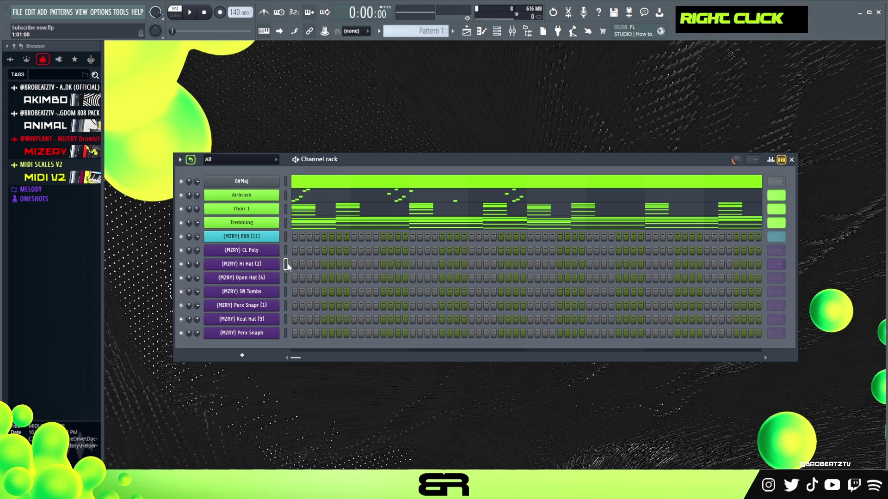
key(space)
key(space)
key(space)
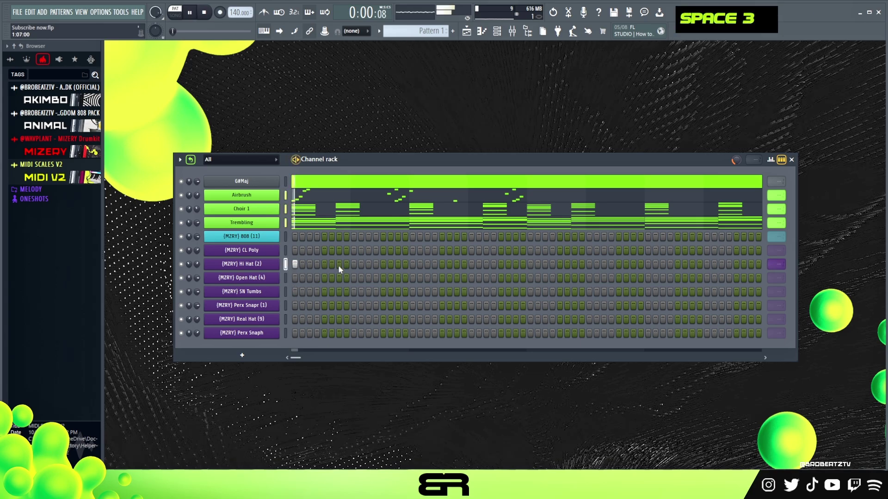
click(338, 265)
key(space)
key(space)
Step: Add a Real Hat (9) hit on step 4 and a Hi Hat (2) hit on step 9 of bar 1 during playback
key(space)
click(317, 318)
key(space)
key(space)
key(space)
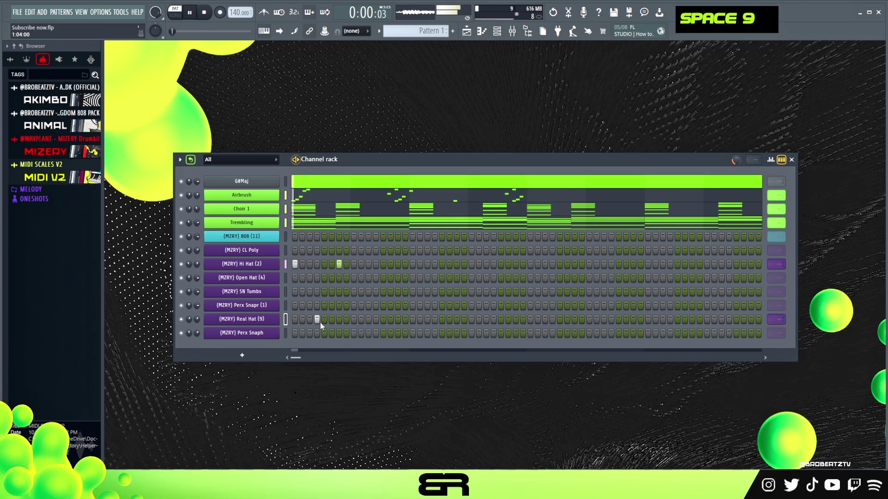
Step: Place a CL Poly hit on step 13 of bar 1 and play the first-bar drum groove
key(space)
key(space)
click(354, 264)
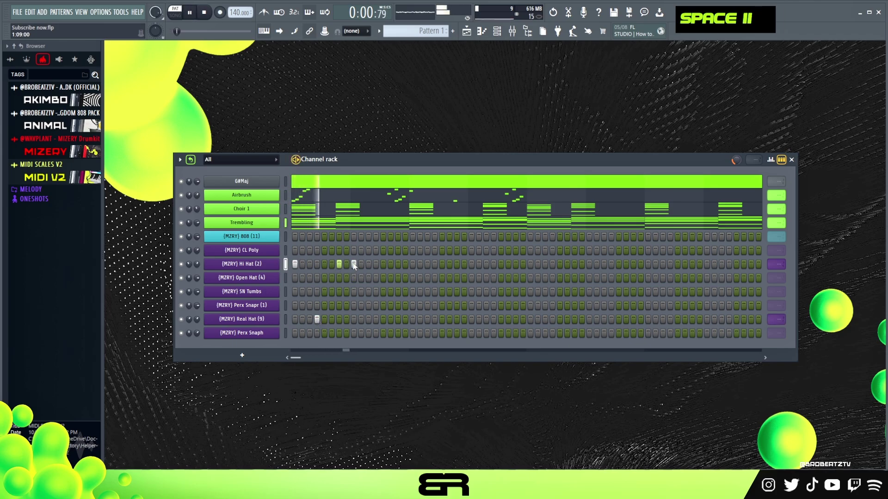
key(space)
key(space)
key(space)
click(382, 250)
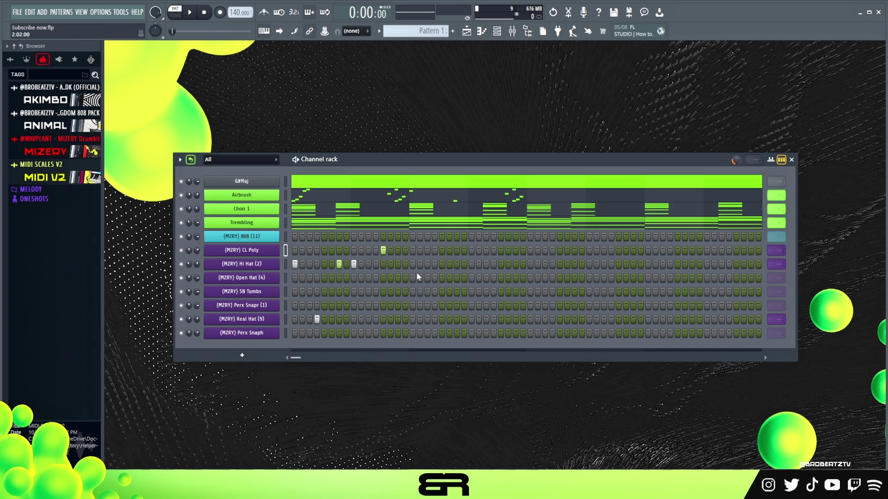
key(space)
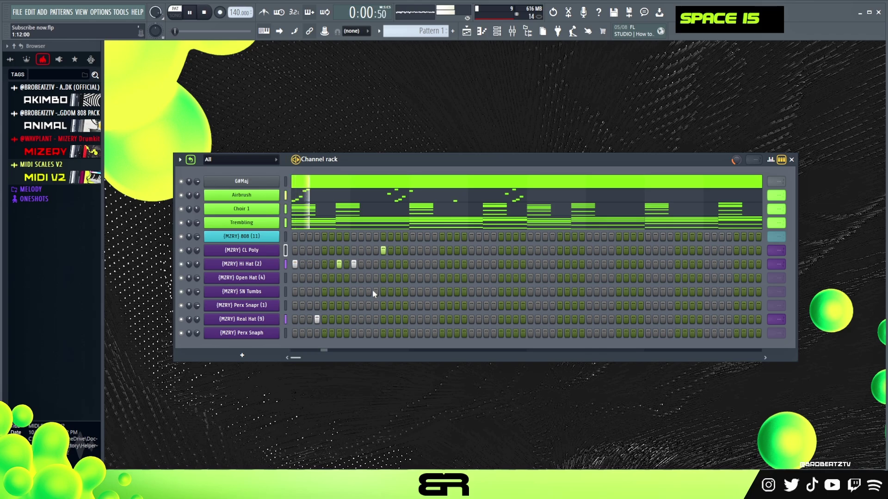
Step: In bar 2, place Open Hat (4) hits on steps 1 and 5, Real Hat (9) on step 4, and Hi Hat (2) on step 7
click(412, 278)
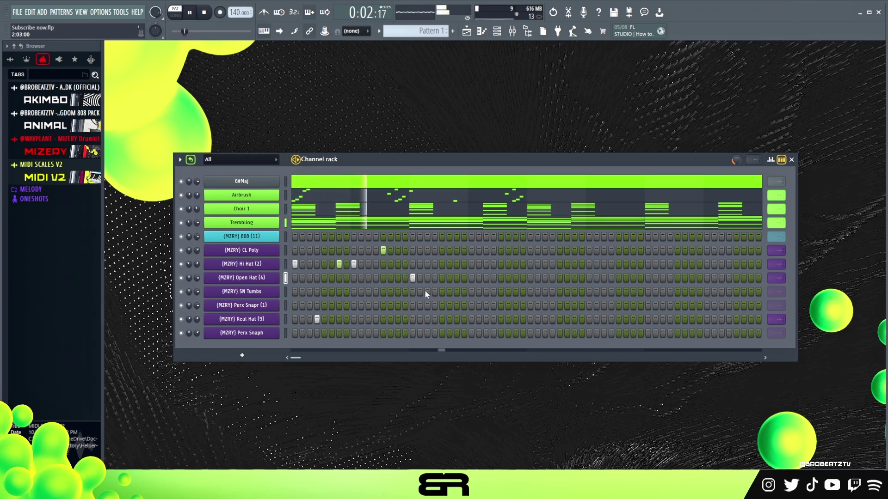
click(435, 319)
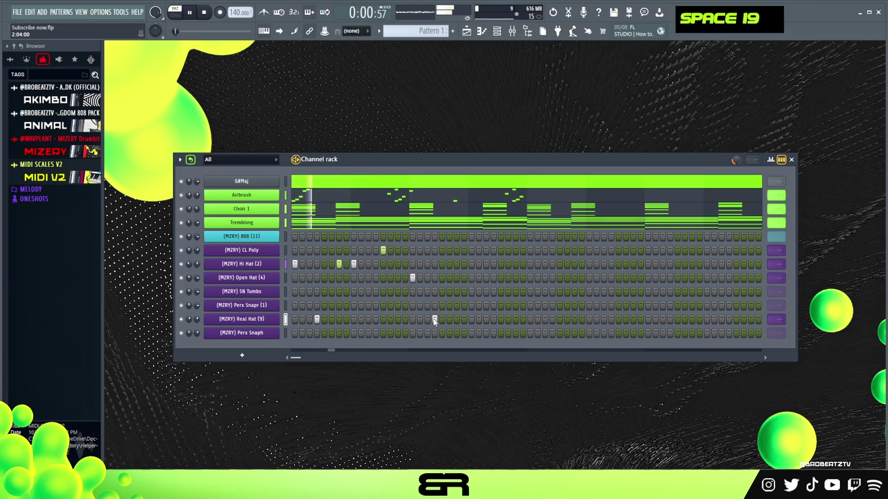
click(442, 277)
click(457, 264)
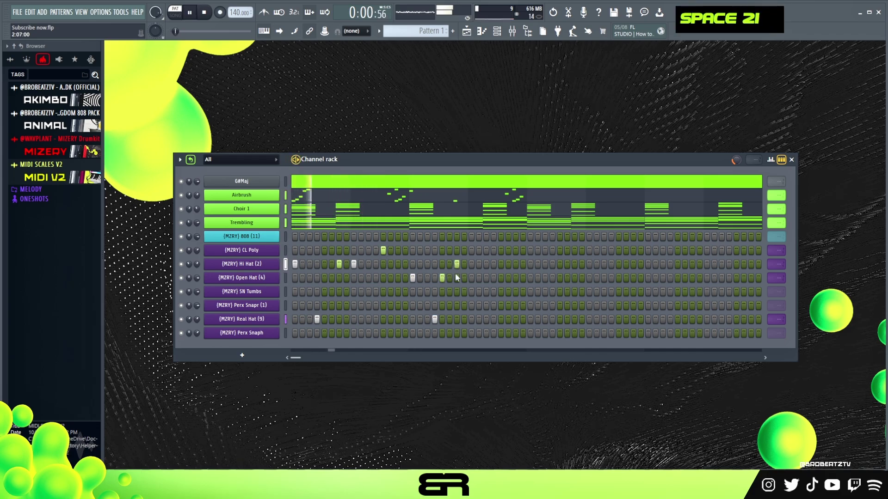
Step: In bar 2, layer CL Poly and Perx Snaph on step 9 and add Real Hat (9) on step 11, auditioning the pattern
click(471, 250)
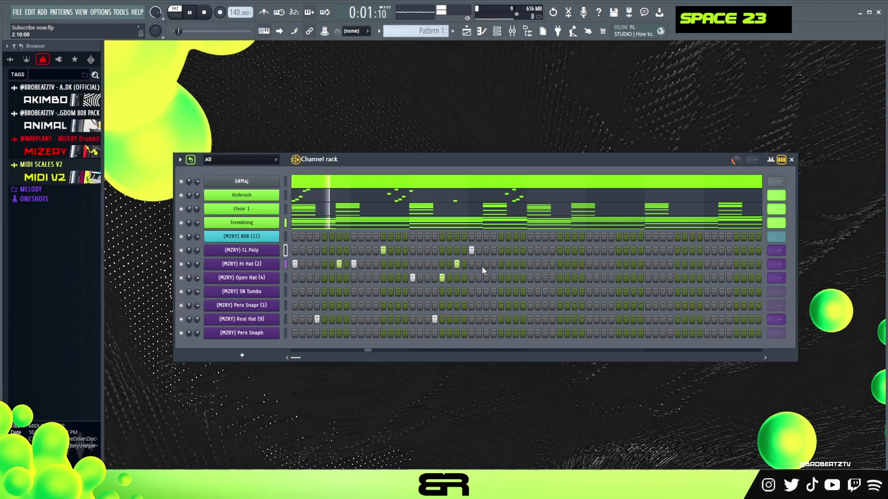
key(space)
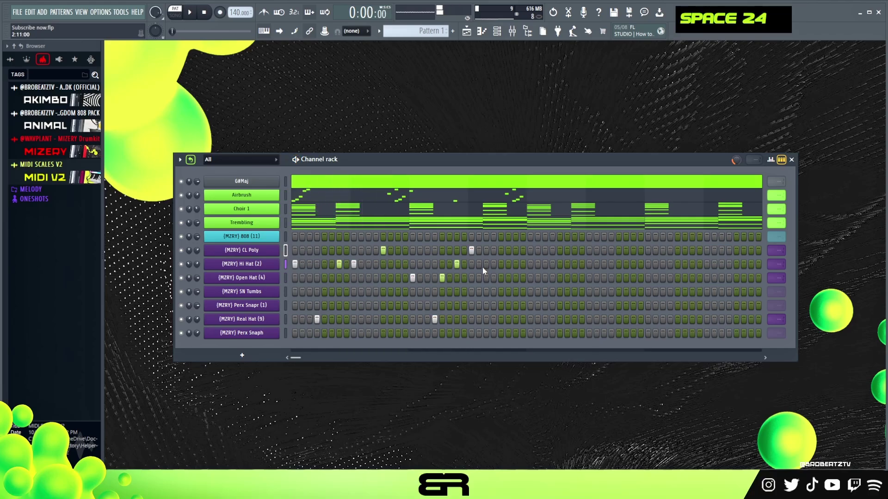
key(space)
click(473, 333)
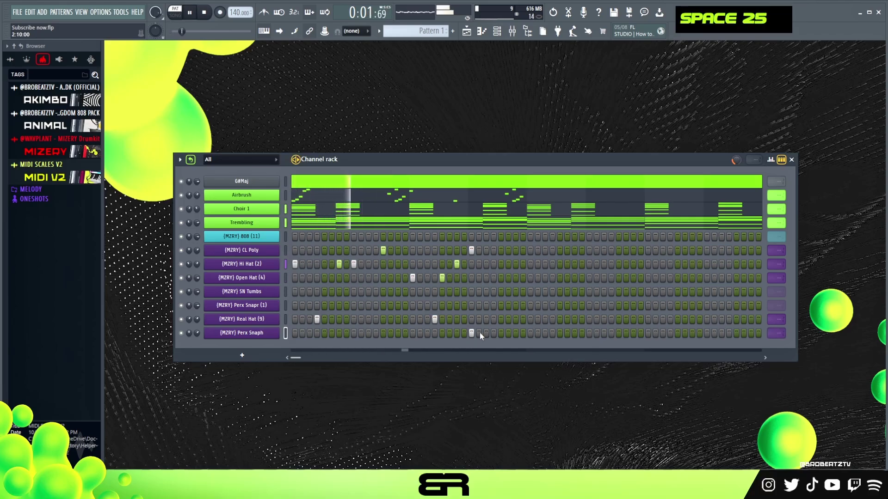
click(486, 319)
key(space)
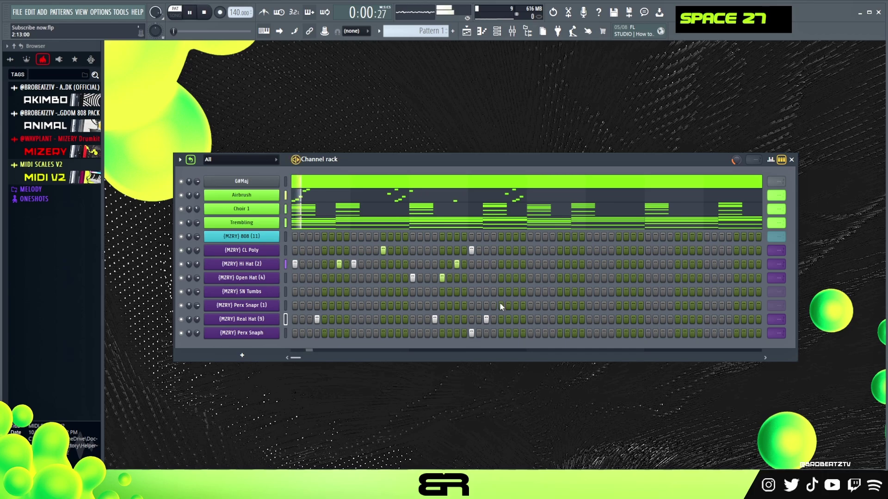
Step: Layer single Perx Snapr (1) and SN Tumbs hits on step 13 of bar 2 and play the two-bar drum pattern
click(500, 304)
click(501, 291)
click(515, 291)
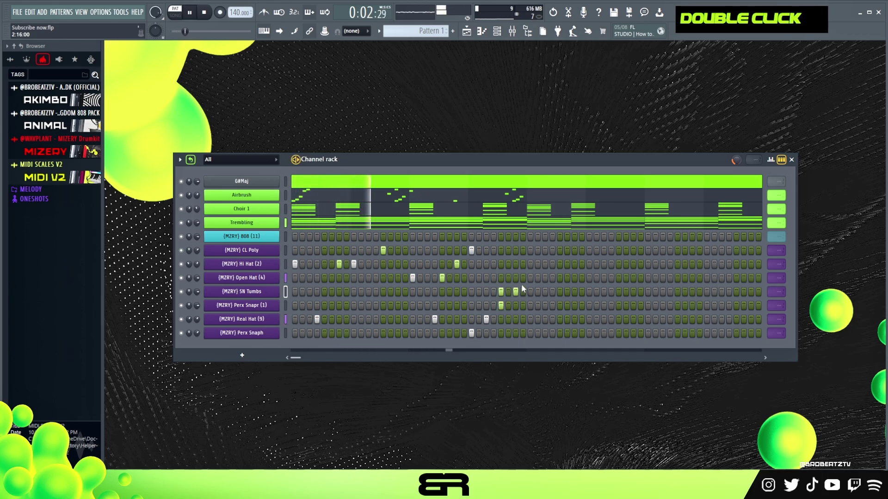
click(517, 292)
key(space)
key(space)
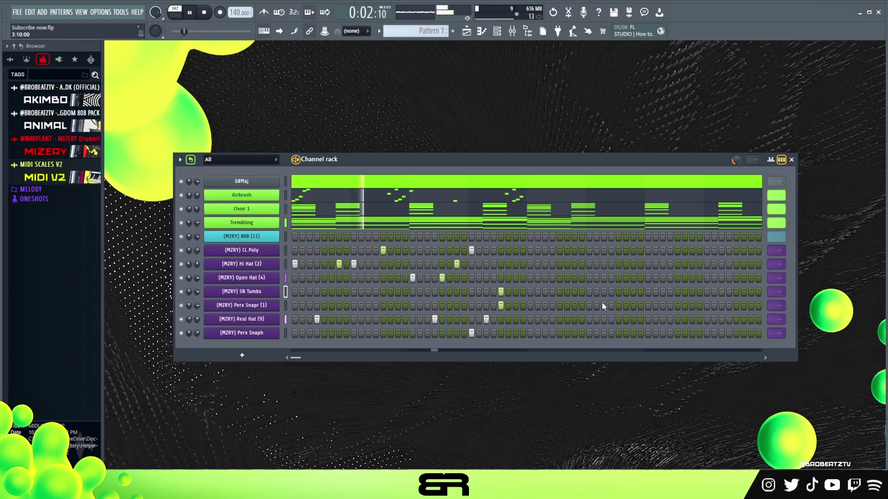
key(space)
key(space)
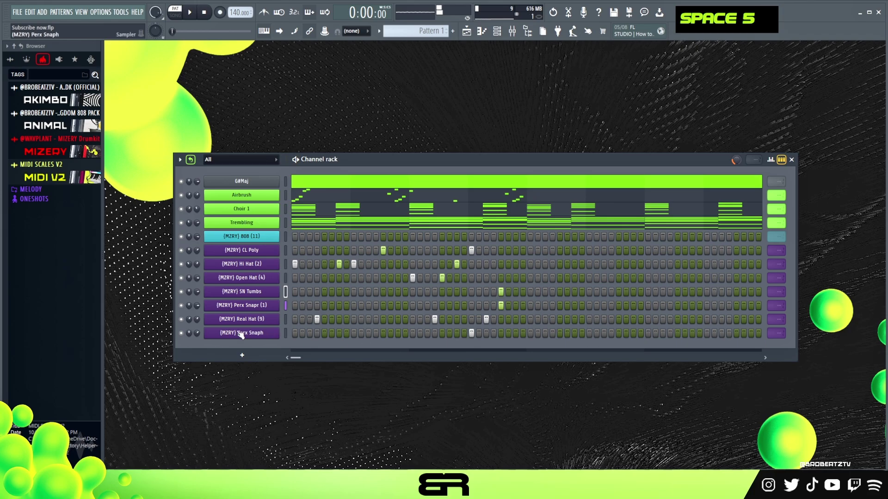
key(space)
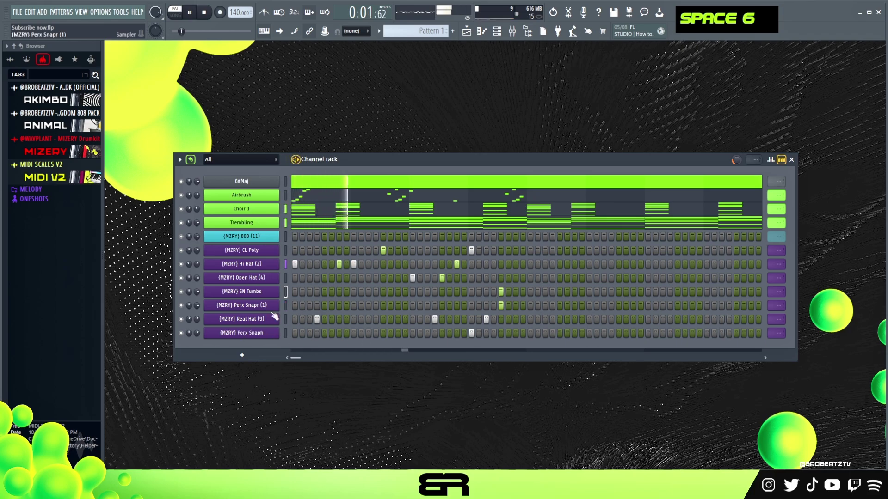
key(space)
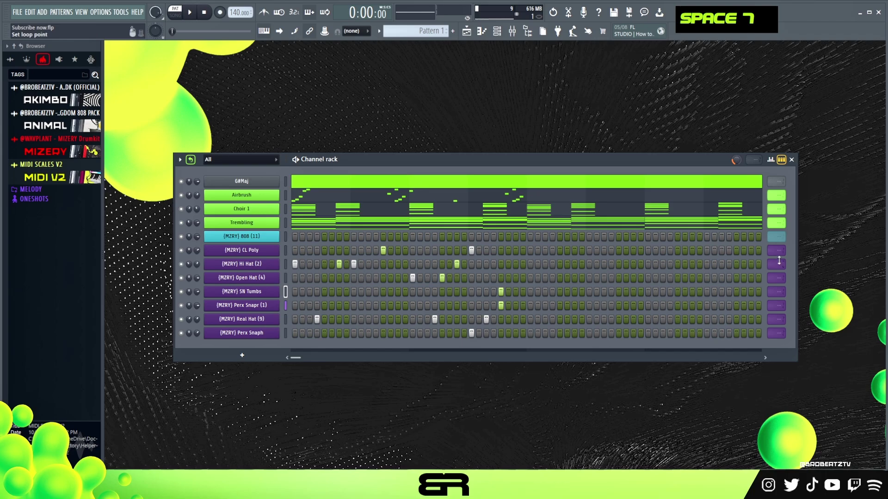
Step: Set a loop point after bar 2 on the seven drum channels from CL Poly to Perx Snaph, and play the looped beat
scroll(777, 257, down, 1)
scroll(775, 265, down, 1)
scroll(775, 278, down, 1)
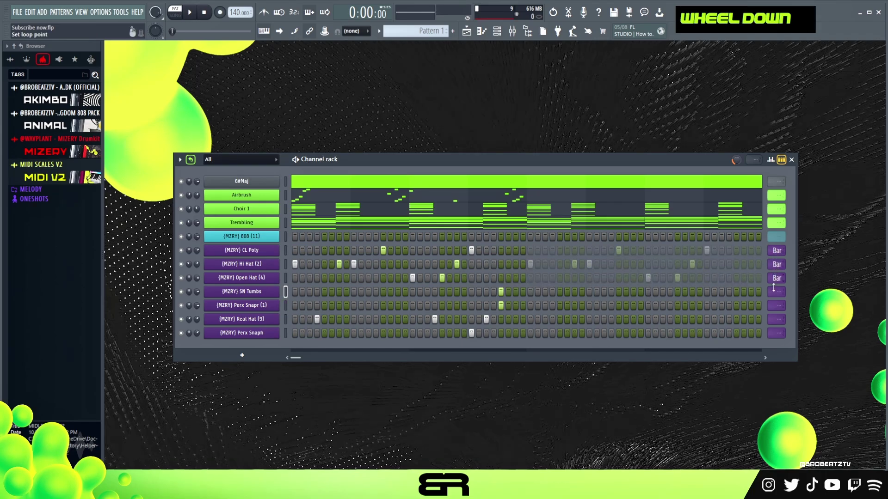
scroll(772, 319, down, 1)
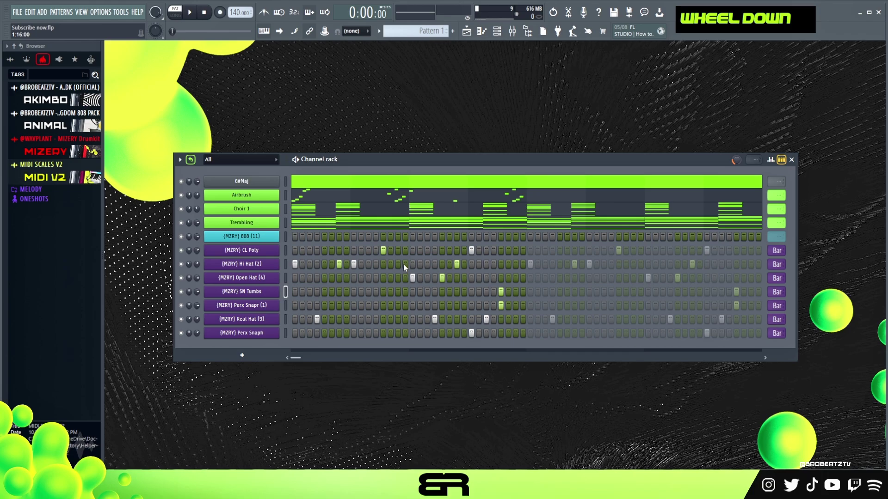
scroll(424, 261, down, 1)
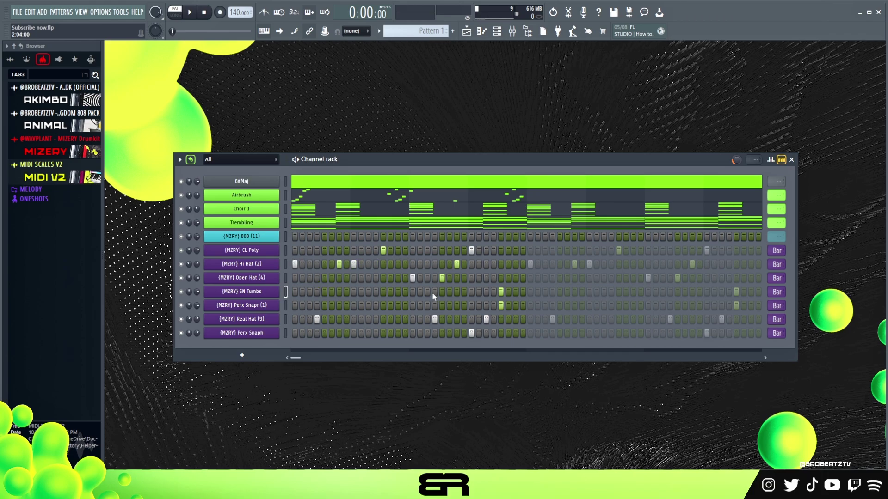
drag(461, 157, 461, 107)
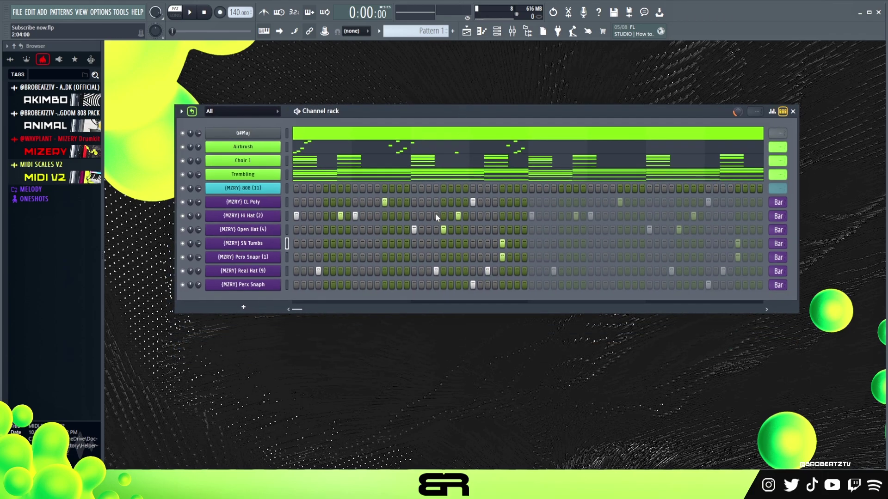
key(space)
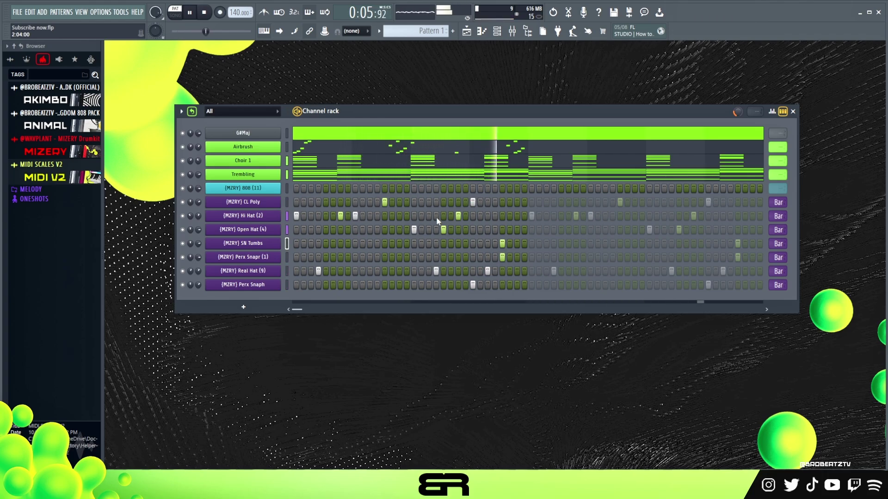
key(space)
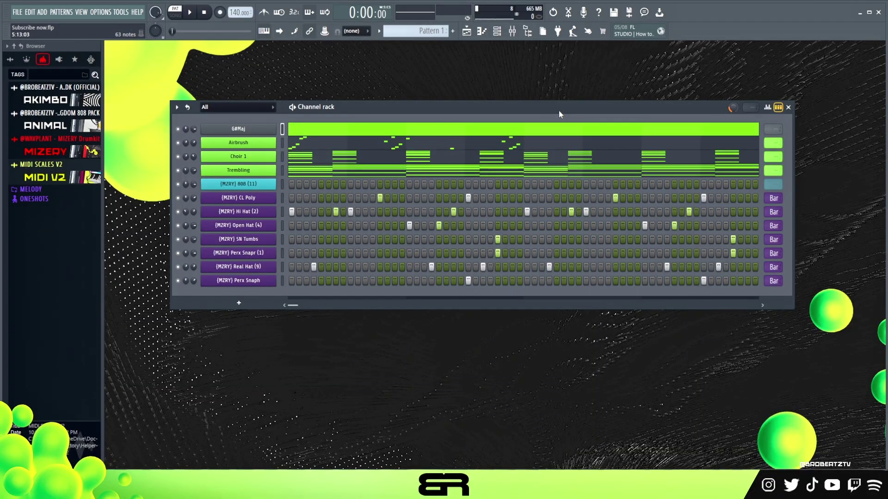
Step: Open the 808 (11) and Trembling piano rolls and examine Trembling's lowest notes as the reference for the bassline roots
right_click(252, 183)
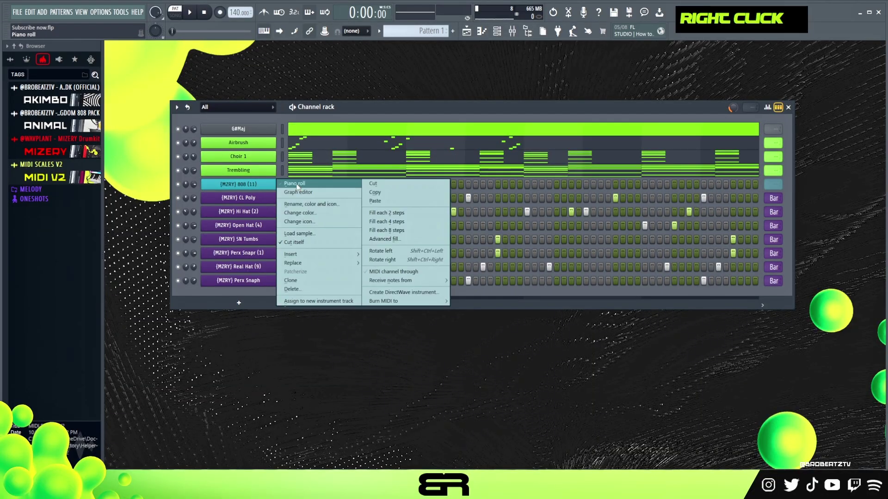
click(295, 184)
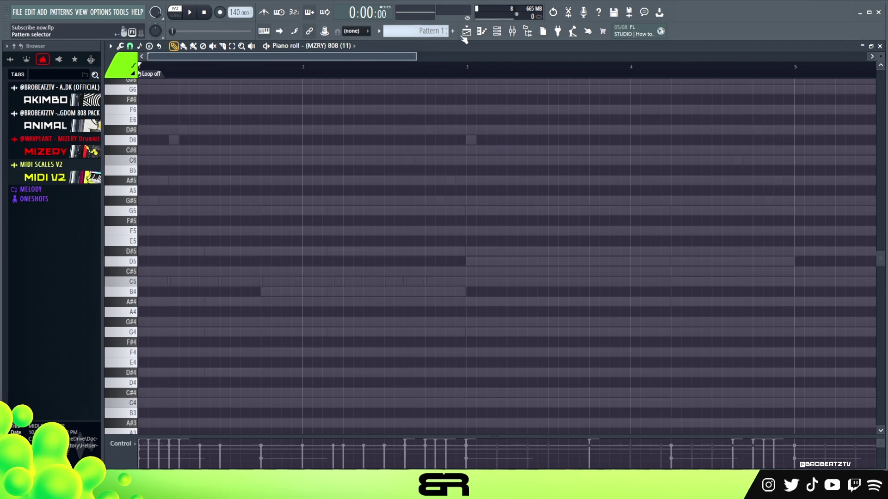
click(498, 35)
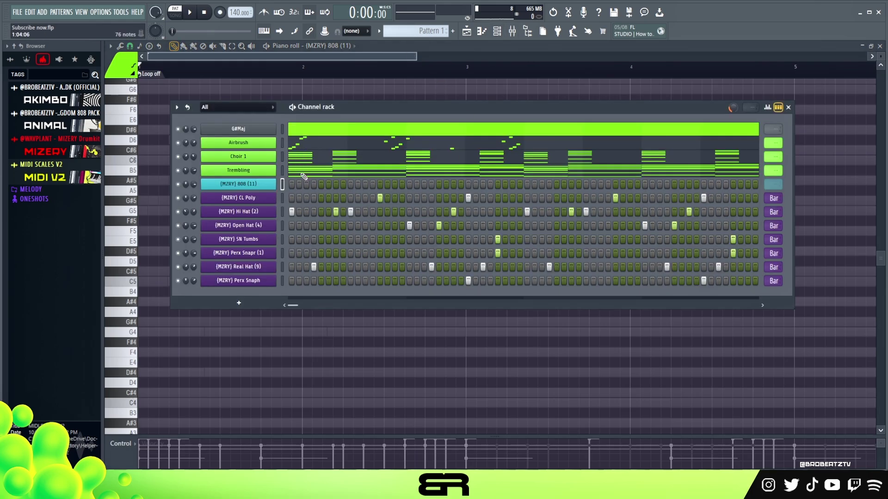
click(304, 176)
scroll(234, 248, down, 8)
drag(215, 248, 286, 306)
click(497, 33)
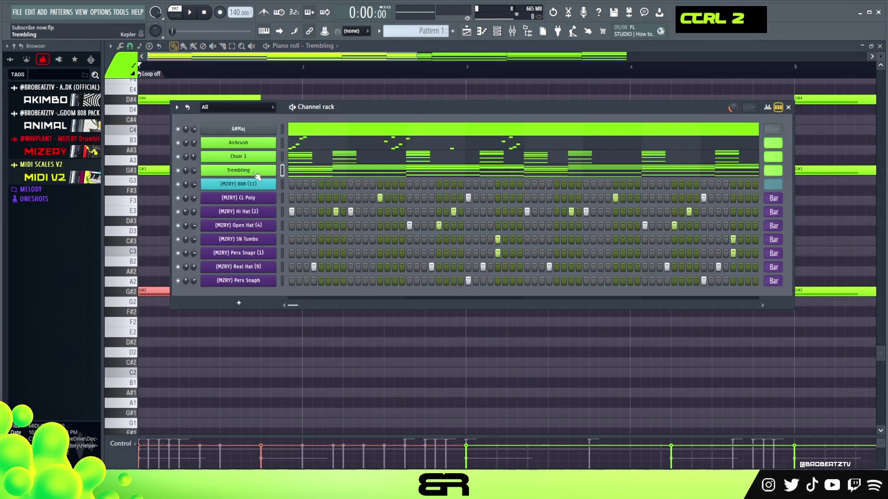
Step: In the 808 (11) piano roll, place G#2 at bar 1, G2 on step 5 of bar 2, C3 at bar 3 and A#2 on step 5 of bar 4
right_click(269, 184)
click(296, 183)
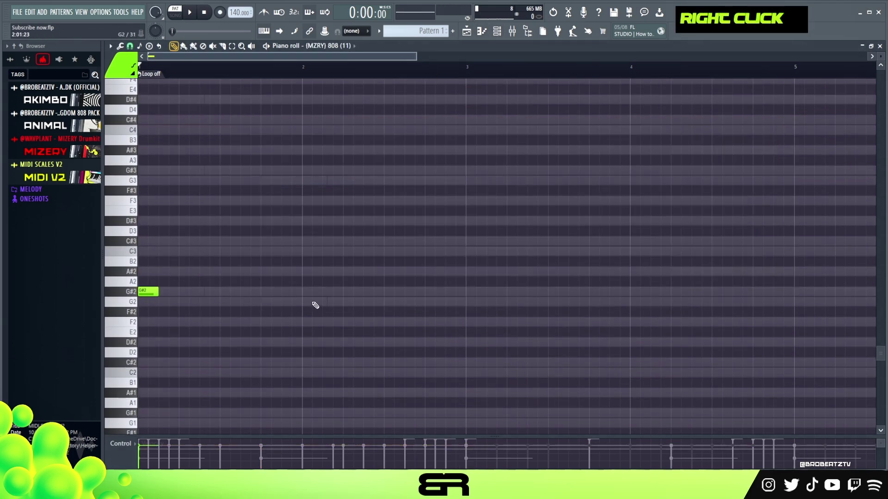
click(347, 302)
click(468, 251)
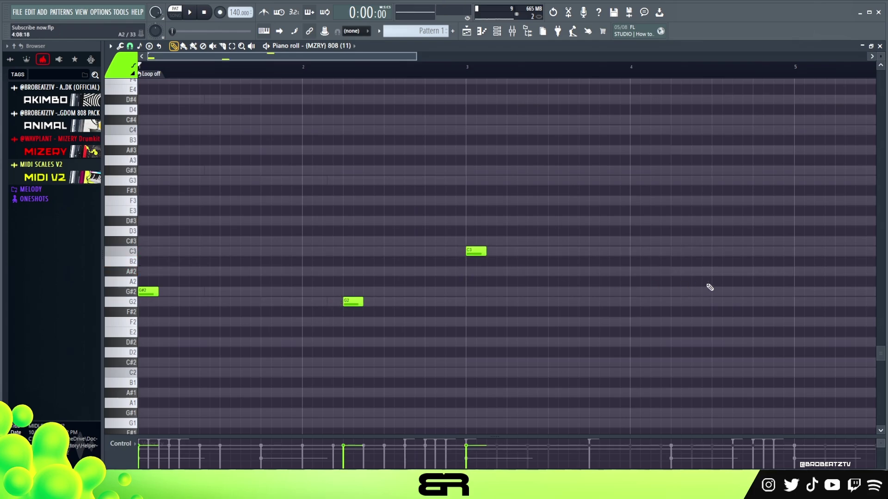
click(674, 272)
Step: Transpose all four 808 notes up two octaves to G#4, G4, C5 and A#4
key(ctrl+a)
alt+scroll(615, 274, up, 10)
key(ctrl+Up)
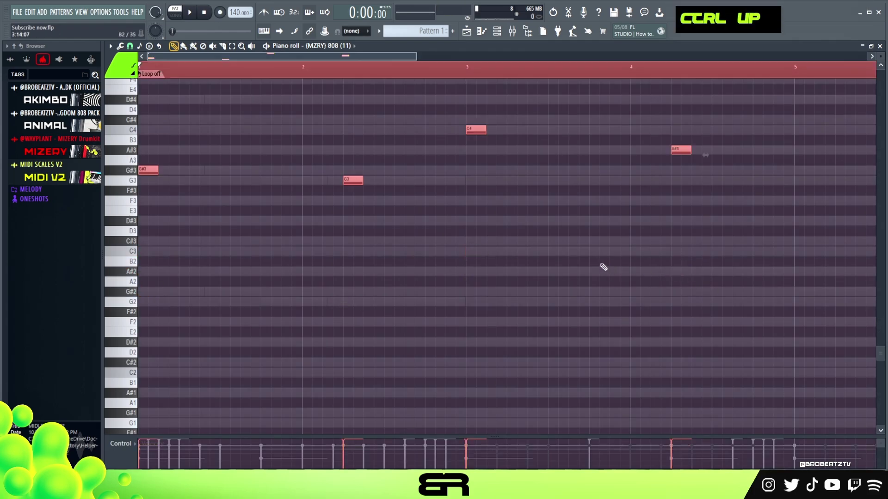
scroll(603, 263, up, 4)
right_click(329, 217)
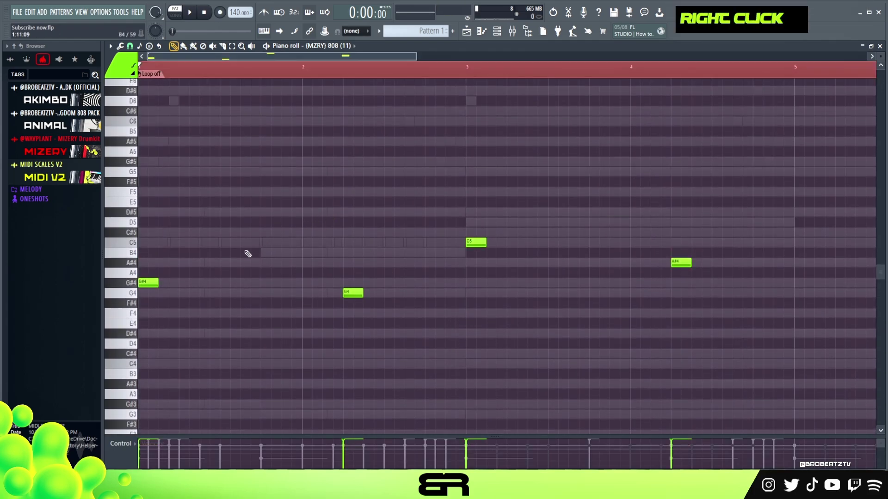
Step: Add 808 G#4 hits on steps 9 and 13 of bar 1, auditioning the pattern
key(space)
key(space)
key(space)
key(space)
key(space)
click(223, 284)
click(253, 284)
right_click(255, 285)
key(space)
key(space)
click(263, 285)
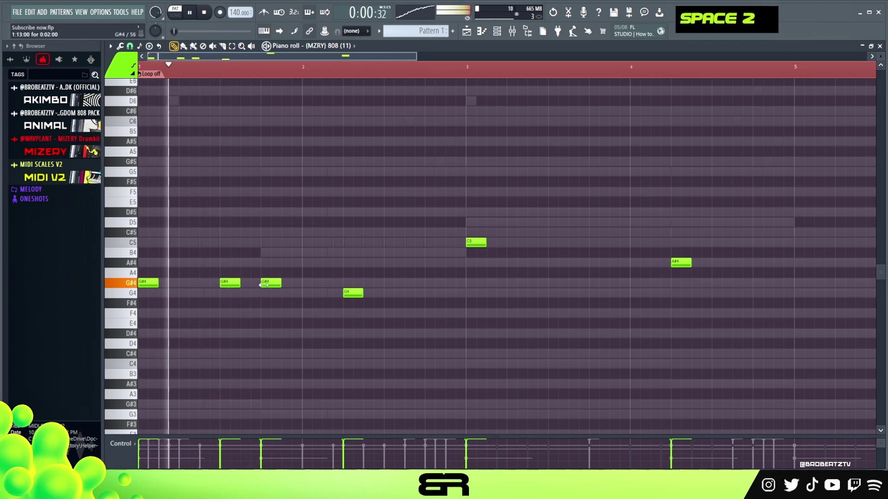
right_click(291, 298)
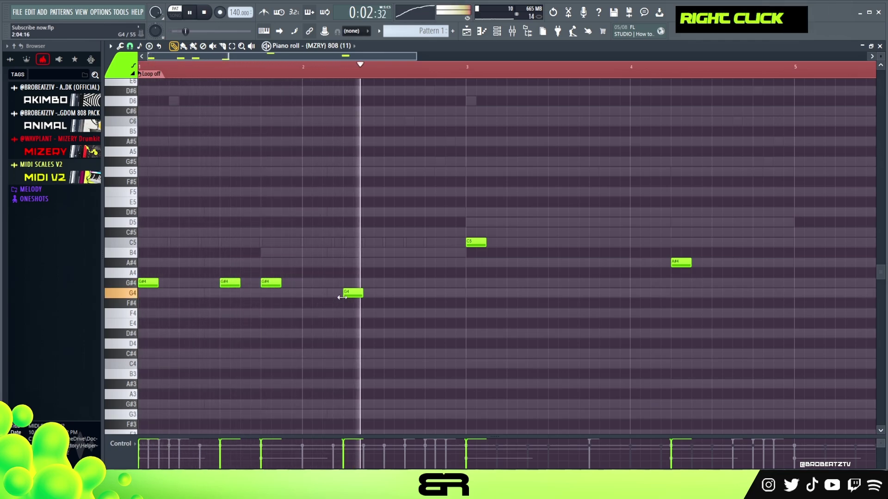
Step: In bar 2 of the 808, add a note on step 9 raised an octave to G5 and a short G4 on step 11
key(space)
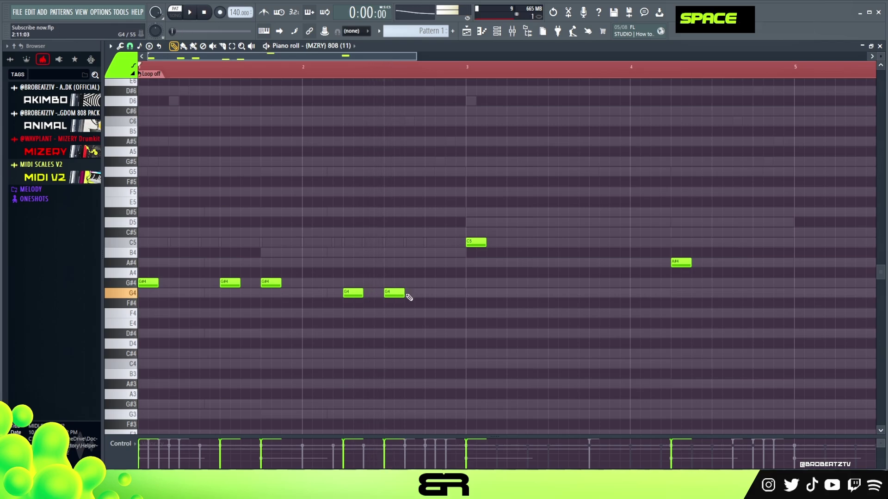
click(428, 293)
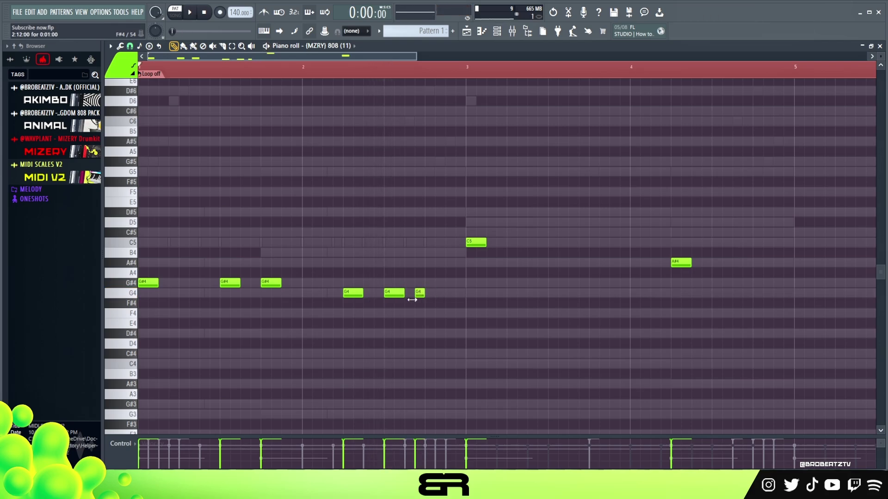
right_click(421, 295)
click(408, 294)
ctrl+click(393, 293)
key(ctrl+Up)
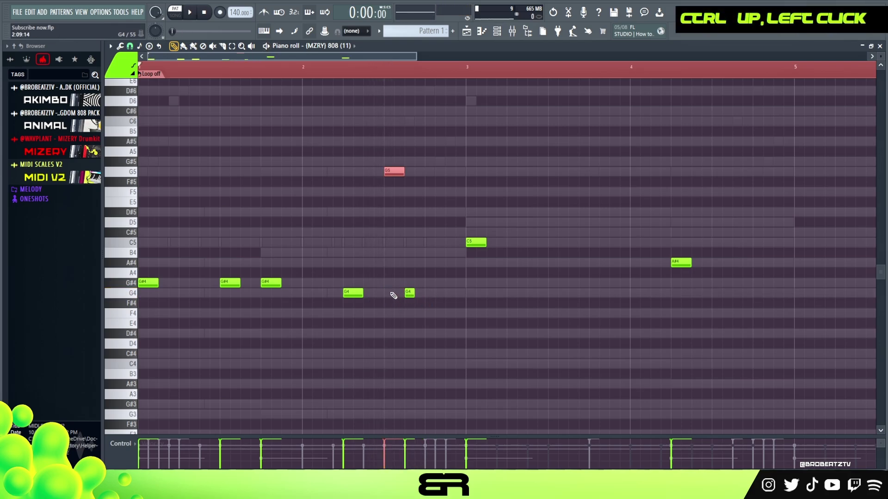
Step: Add a C5 slide note on step 10 of bar 2, lengthen the step 11 G4 to about four steps, and play the bassline
scroll(233, 74, up, 1)
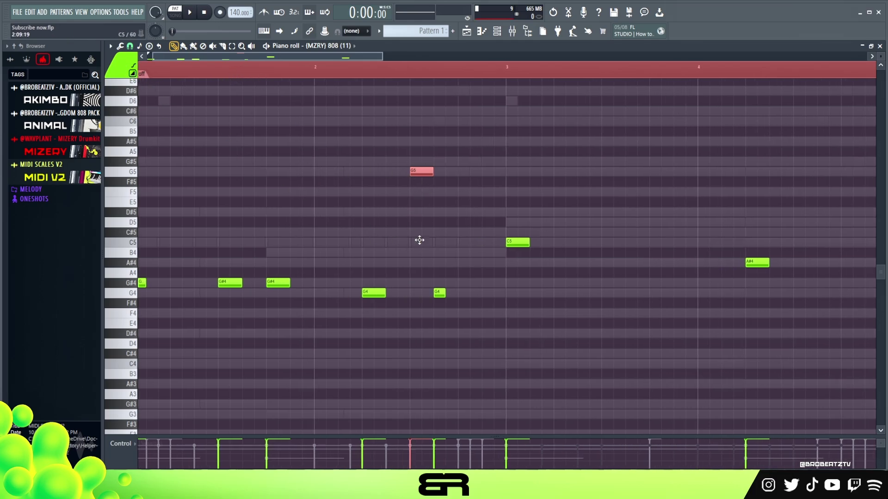
drag(434, 242, 430, 242)
drag(444, 293, 484, 293)
key(space)
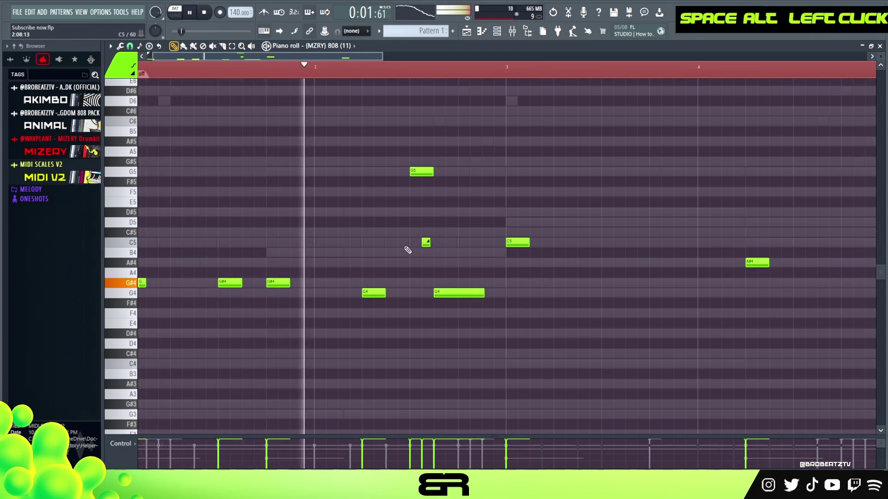
key(space)
key(space)
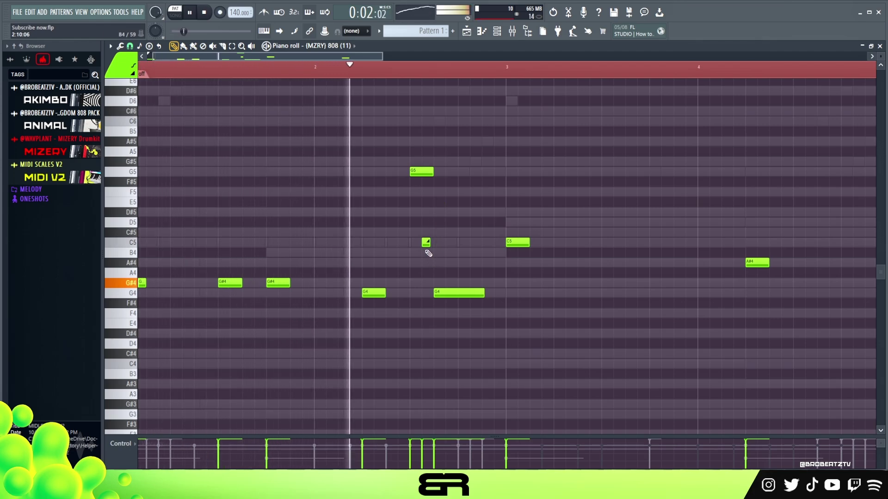
key(space)
key(space)
Step: Replace the C5 slide note on step 10 of bar 2 with a slightly longer one
right_click(426, 242)
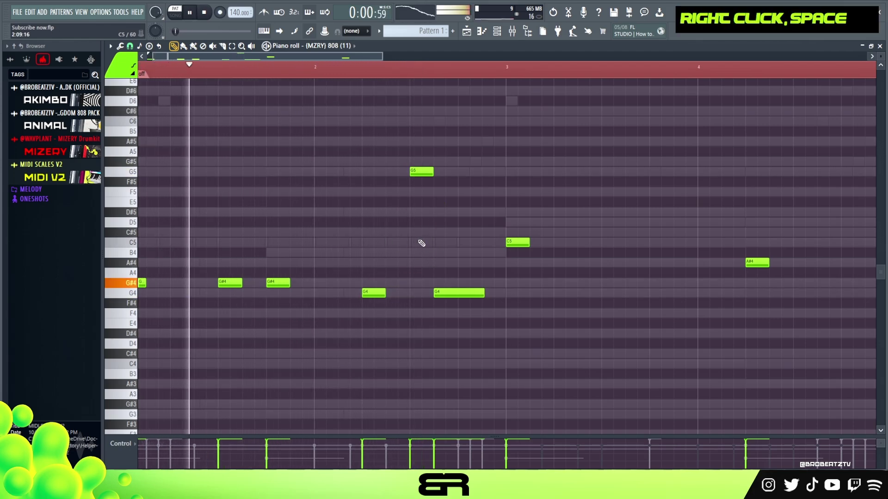
key(ctrl)
key(ctrl)
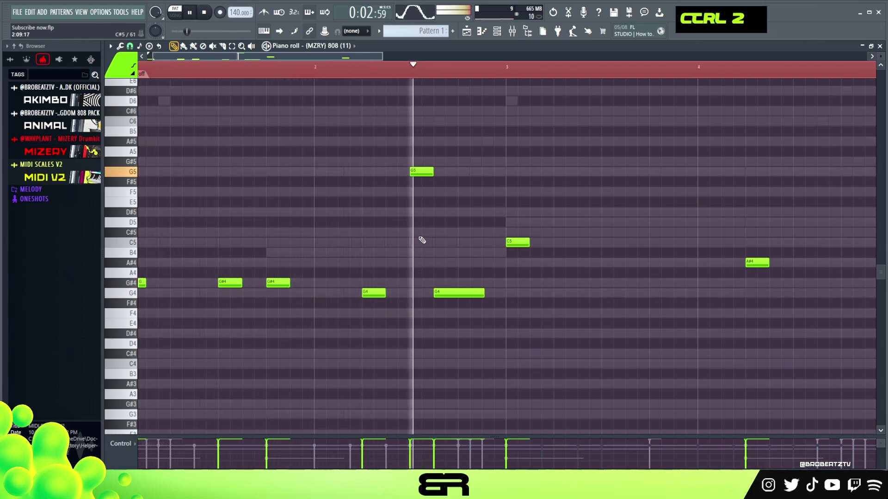
key(space)
alt+click(423, 241)
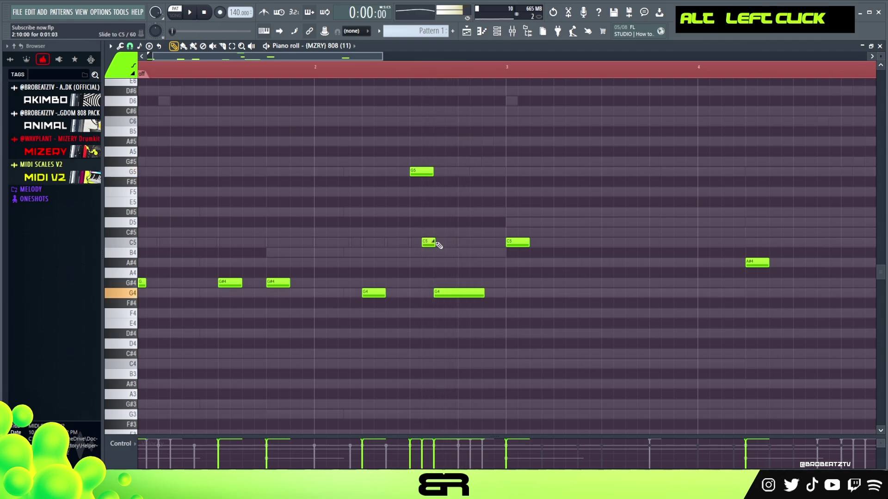
Step: Lower the velocity of the G5 note and C5 slide in bar 2, fine-tuning it while playing from bar 2
drag(386, 158, 458, 248)
scroll(457, 242, down, 6)
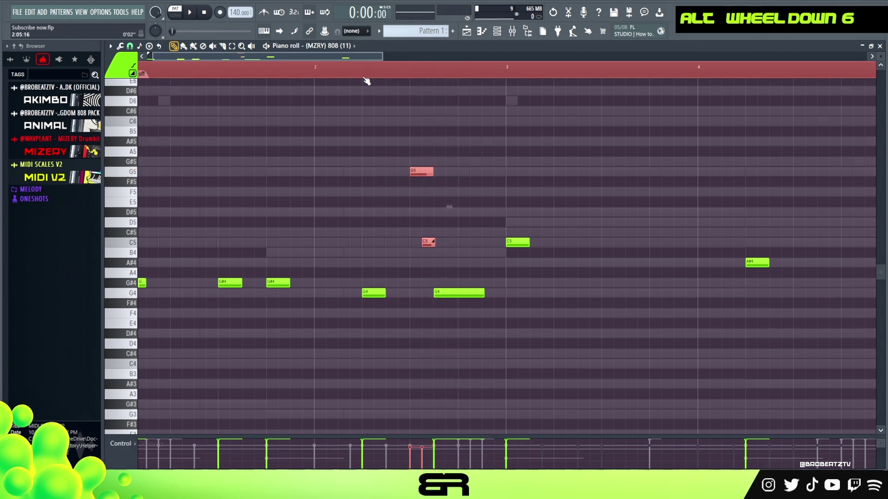
key(space)
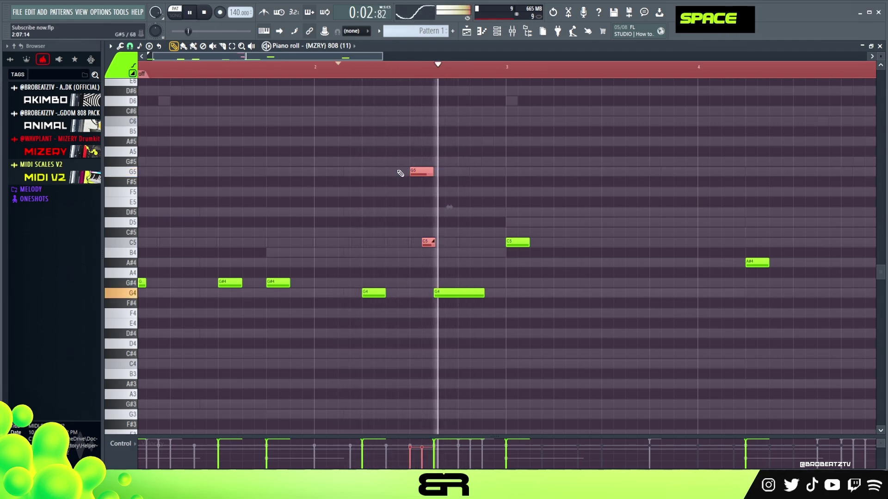
key(space)
key(space)
scroll(430, 205, up, 2)
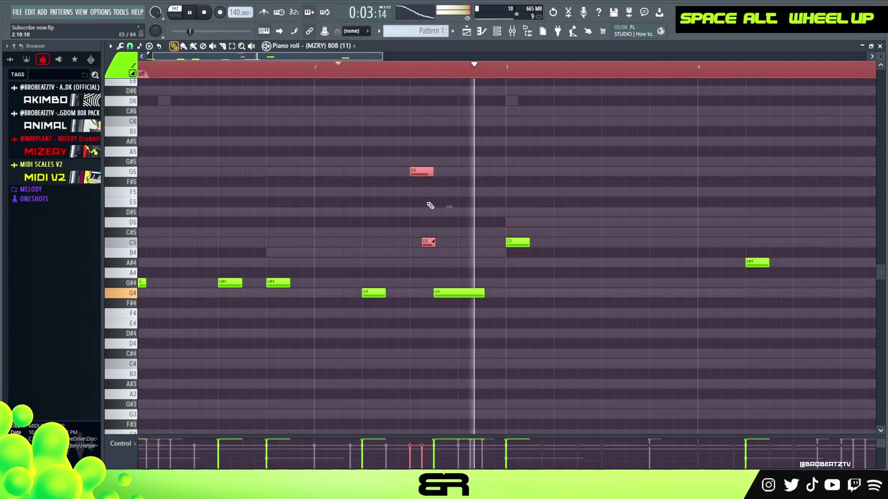
Step: Add 808 C5 hits on steps 7, 9 and 13 of bar 3 during playback
key(space)
key(space)
right_click(477, 223)
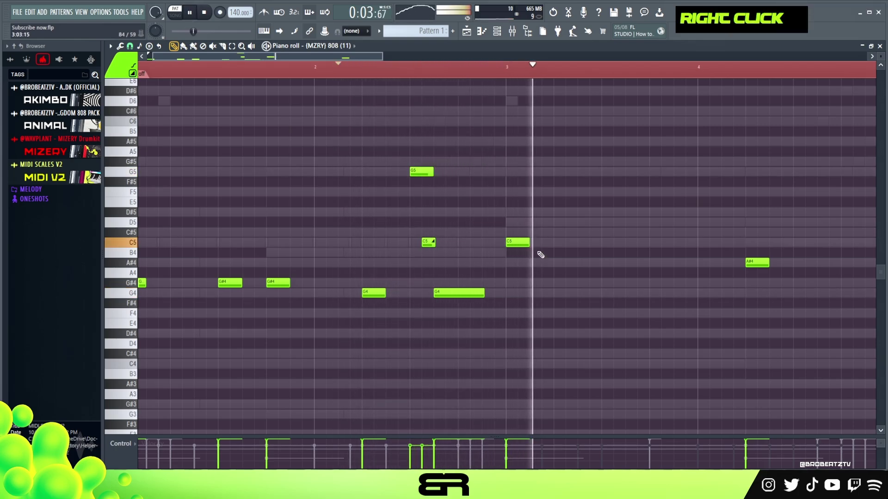
key(space)
key(space)
click(579, 242)
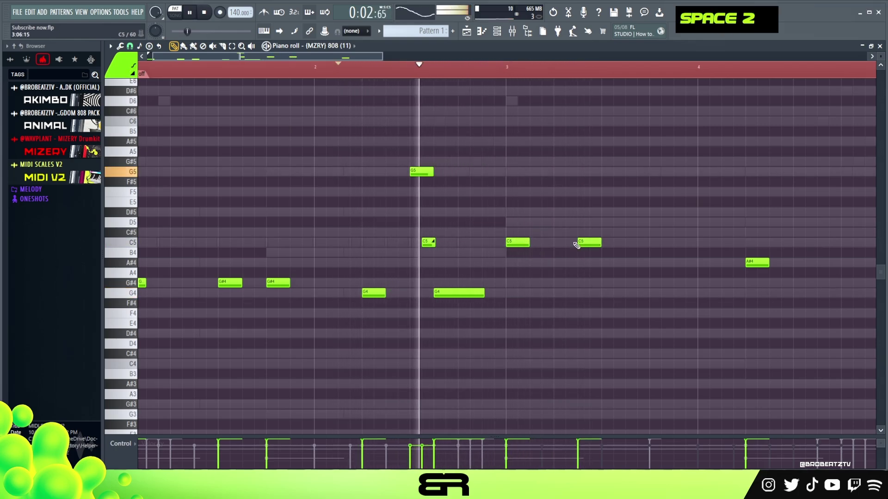
click(605, 242)
click(652, 243)
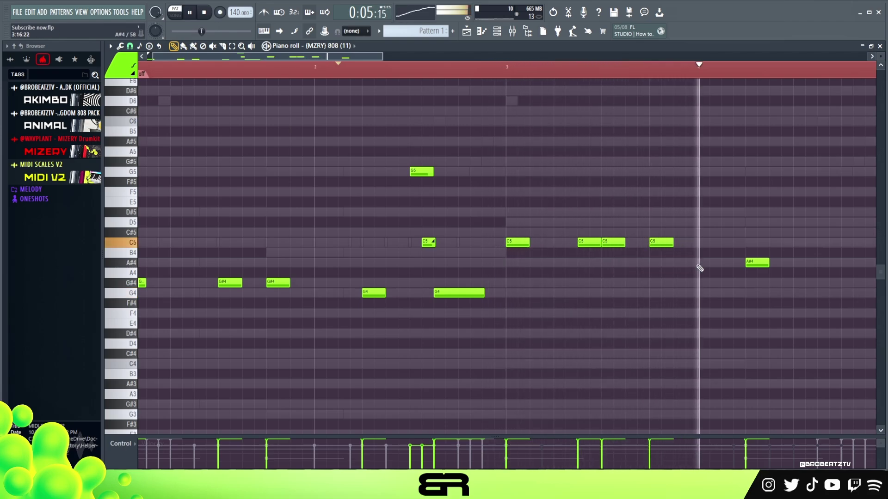
Step: In bar 4, replace the step 5 A#4 with A#4 hits on steps 7 and 9, auditioning the line
key(space)
key(space)
scroll(525, 69, down, 1)
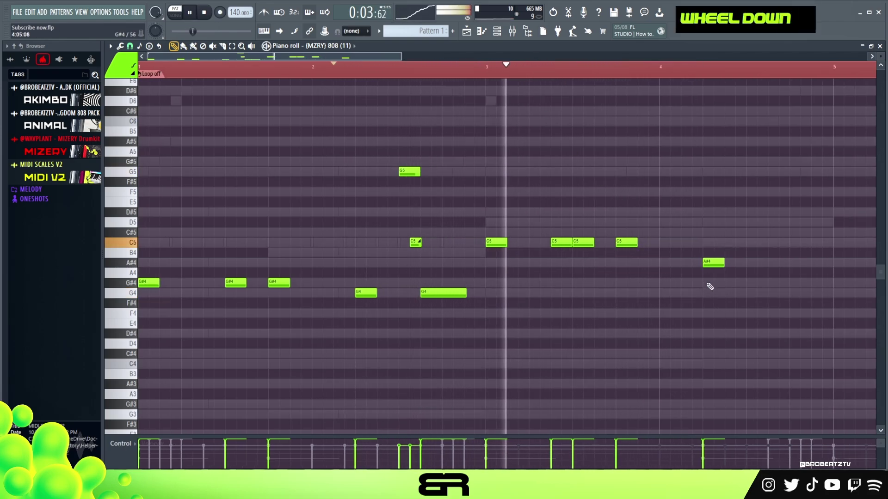
right_click(717, 263)
click(728, 263)
double_click(752, 264)
right_click(732, 302)
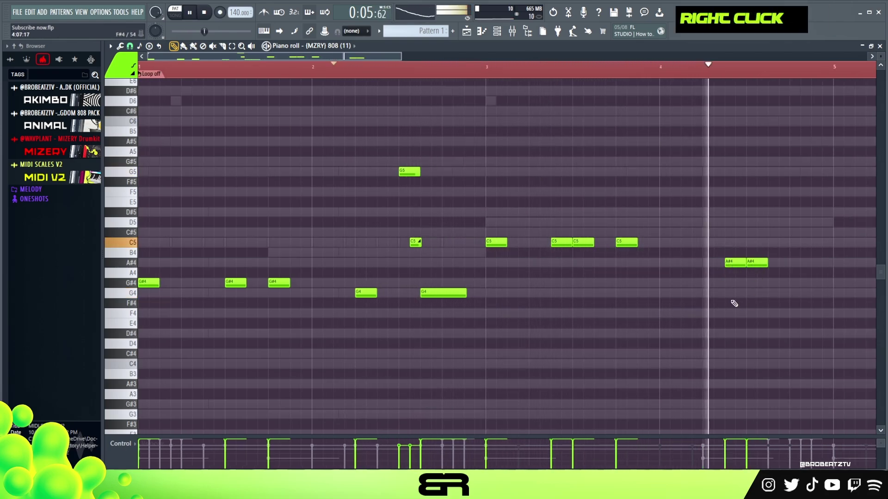
key(space)
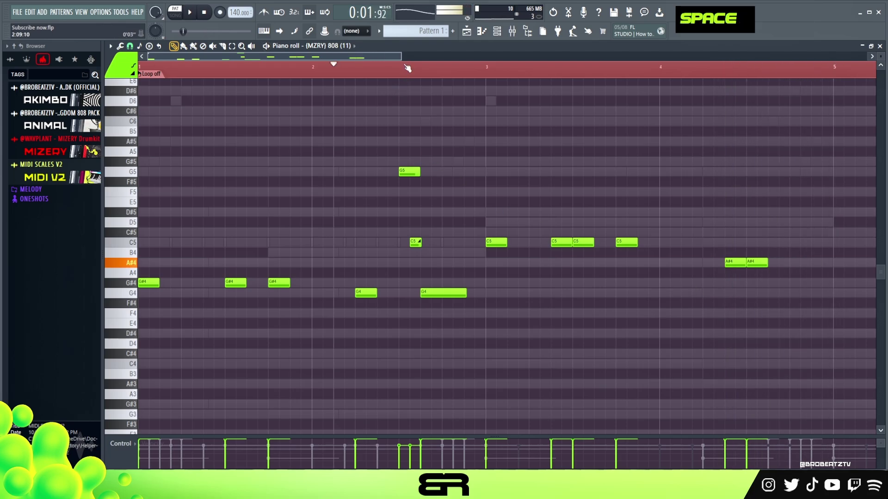
Step: Duplicate the whole four-bar 808 line into bars 5 to 8
drag(402, 57, 508, 56)
key(ctrl+a)
key(shift)
drag(146, 284, 640, 285)
Step: Mute the Airbrush and Trembling channels and play the duplicated 808 line from bar 5
click(497, 31)
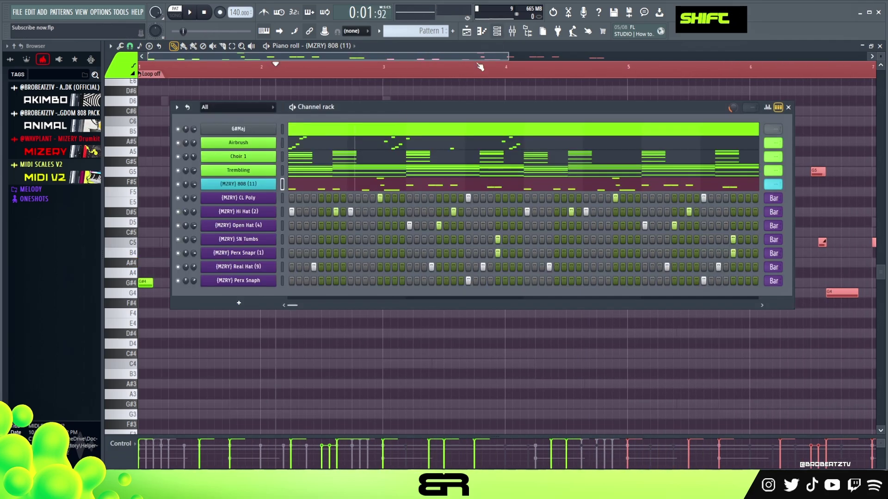
double_click(179, 144)
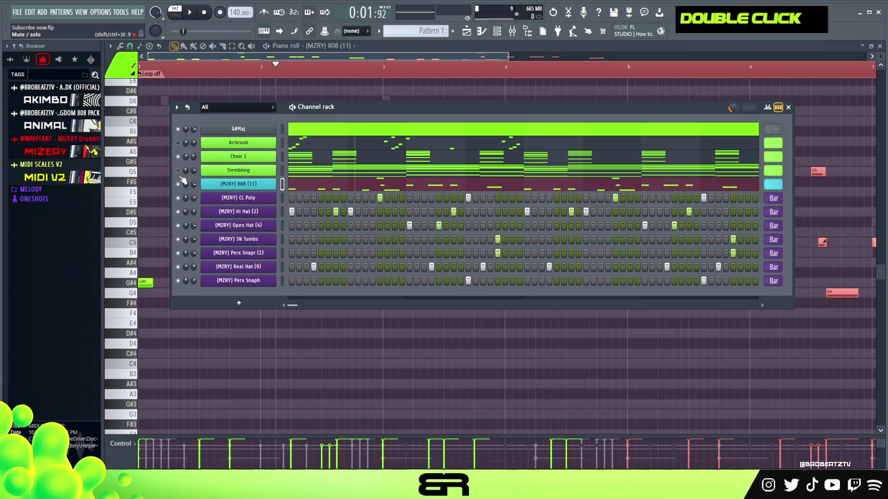
right_click(471, 86)
double_click(245, 73)
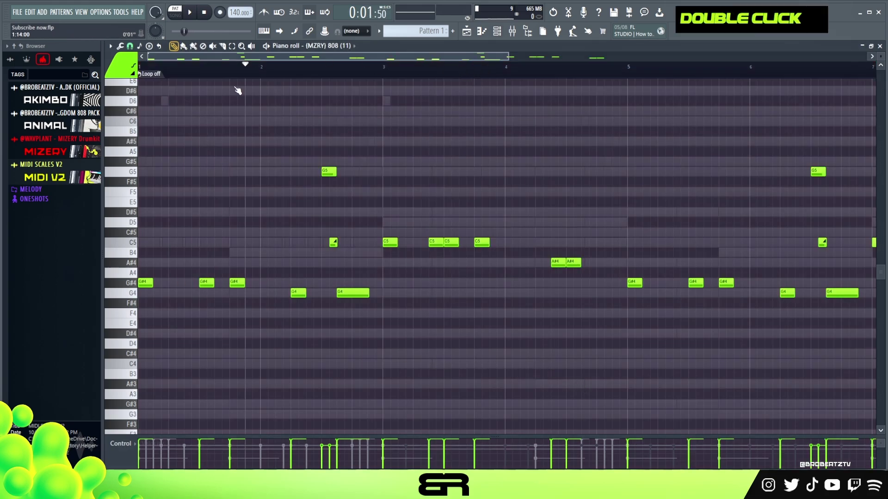
drag(502, 56, 590, 68)
click(636, 73)
click(446, 70)
key(space)
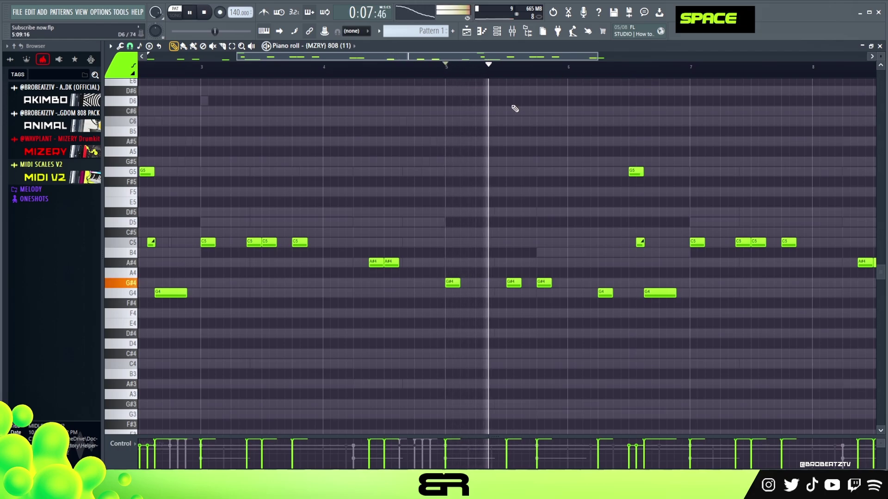
Step: Move the second 808 G#4 hit of bar 5 two steps earlier, to step 7
key(space)
key(space)
key(space)
key(space)
drag(508, 283, 494, 283)
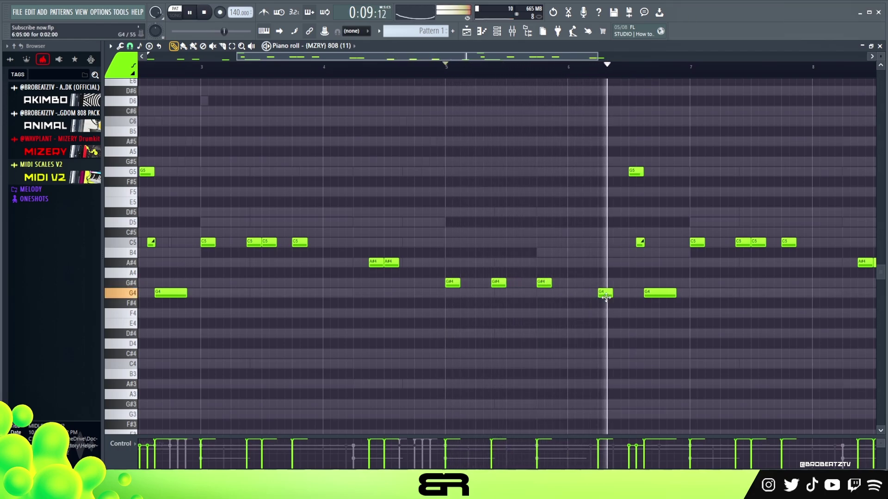
Step: Delete the C5 slide and the long G4 from bar 6 of the 808 and replay from bar 5
key(space)
key(space)
right_click(640, 242)
right_click(660, 293)
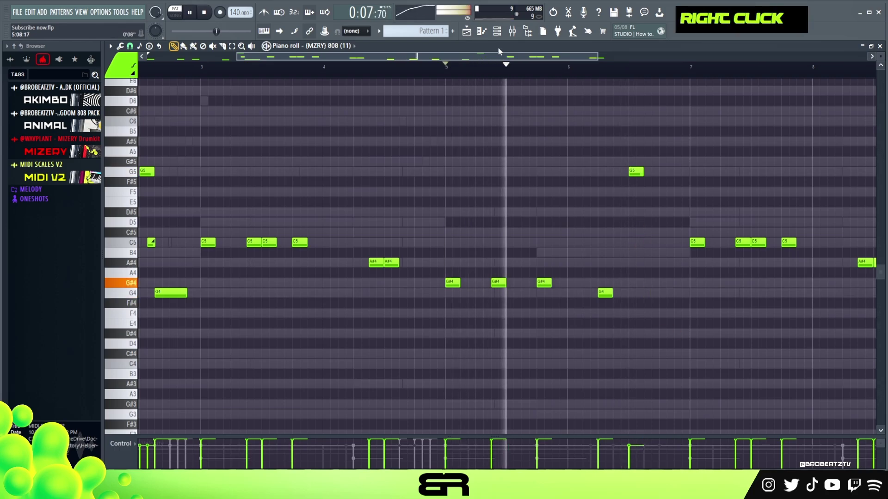
drag(497, 56, 537, 56)
click(568, 67)
click(420, 67)
click(419, 66)
mouse_move(431, 57)
mouse_down()
mouse_move(531, 70)
mouse_move(498, 81)
mouse_up()
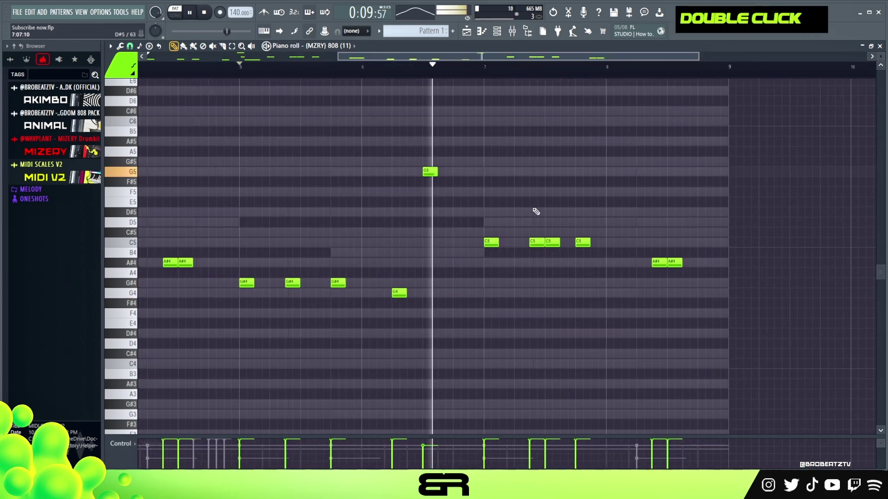
Step: Raise the last 808 A#4 hit of bar 8 one octave to A#5 and stop playback
right_click(595, 282)
ctrl+click(674, 262)
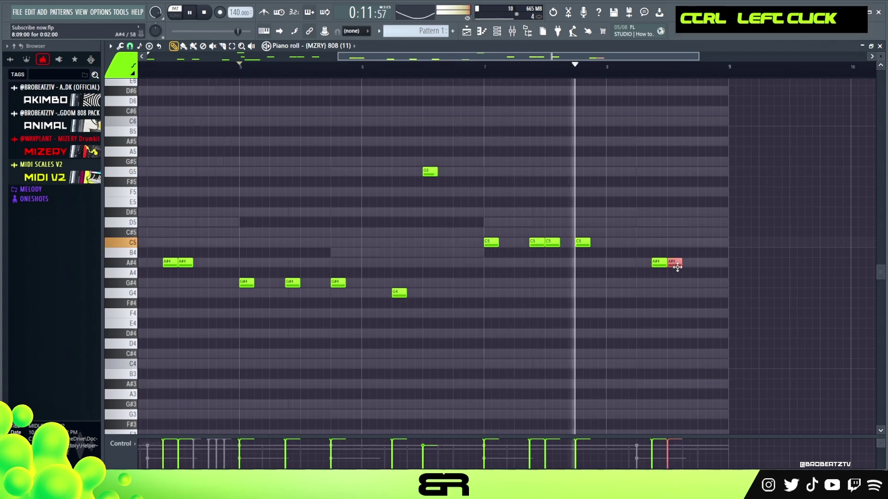
key(ctrl+Up)
right_click(664, 326)
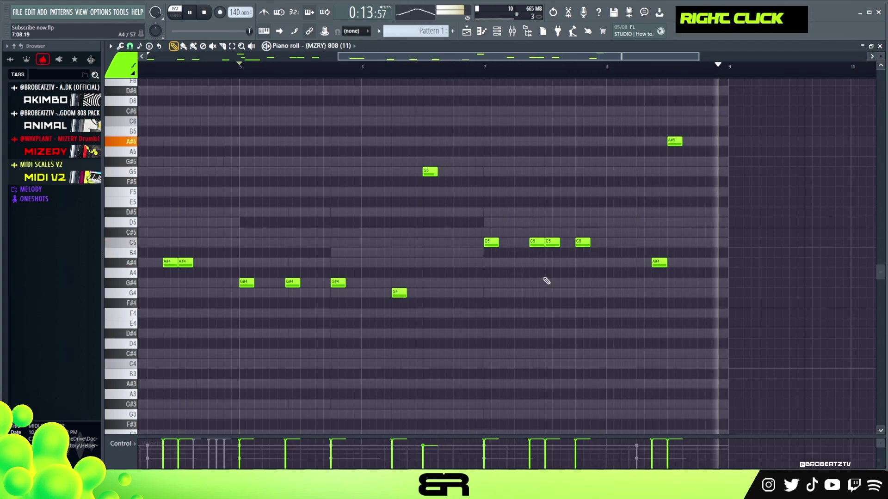
key(space)
Step: Unmute the Airbrush and Trembling channels and play the whole eight-bar pattern from the start with the channel rack open
drag(511, 56, 282, 60)
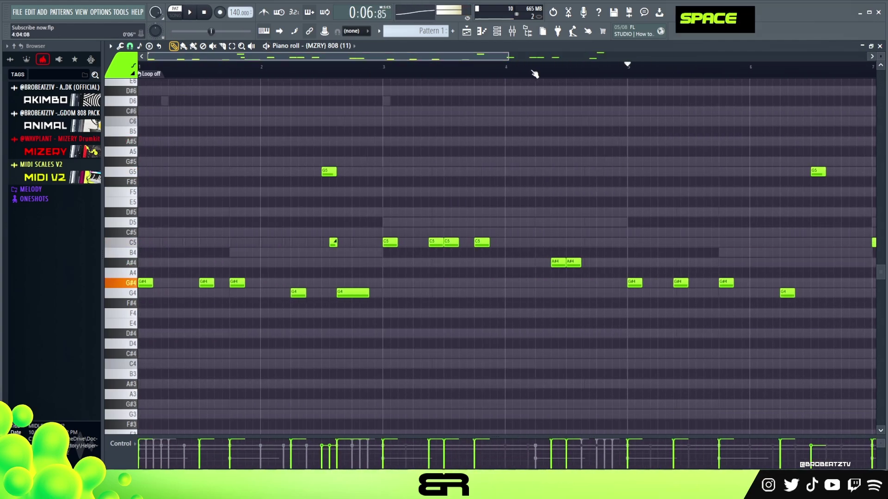
drag(507, 59, 628, 74)
click(497, 34)
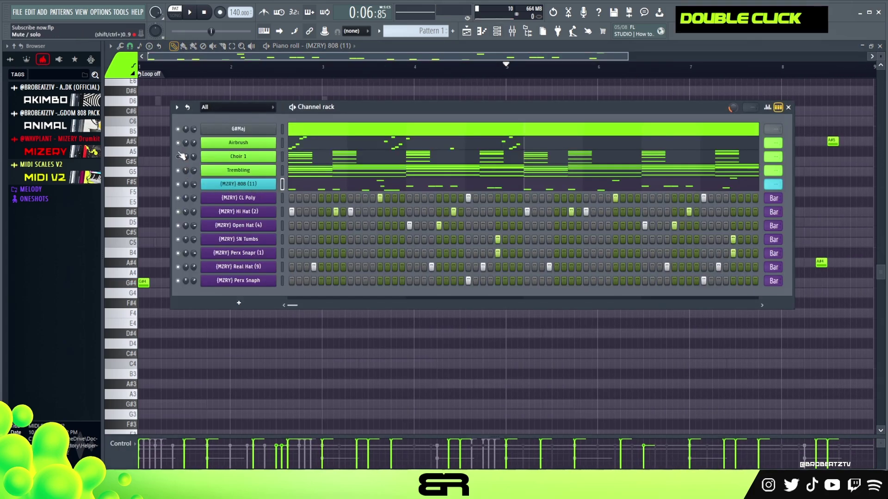
drag(403, 104, 433, 142)
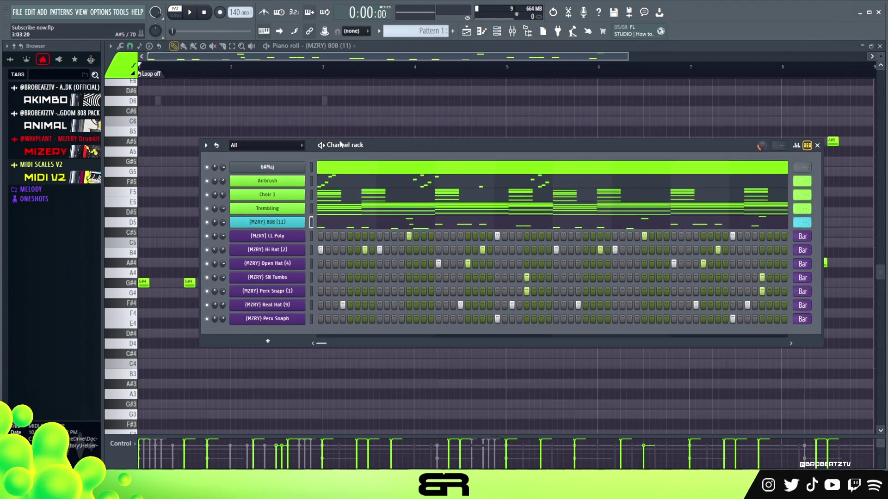
mouse_move(340, 145)
mouse_down()
mouse_move(343, 119)
mouse_move(342, 132)
mouse_up()
key(space)
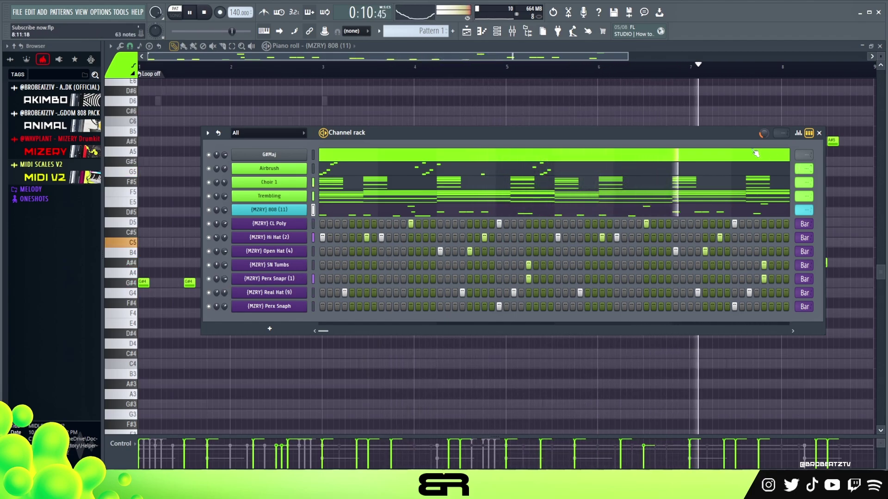
drag(736, 135, 731, 132)
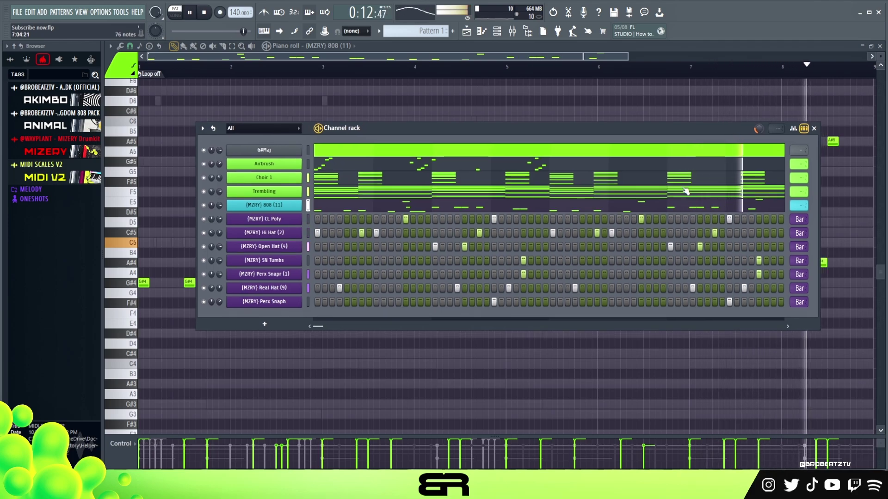
Step: Loop the four-bar Airbrush melody from bar 5, check its notes in the piano roll and stop playback
scroll(799, 165, down, 2)
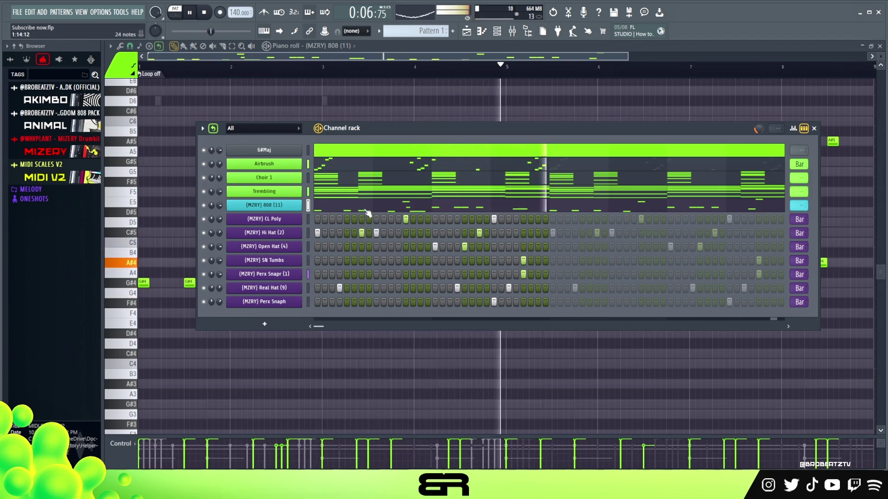
click(532, 168)
scroll(519, 204, up, 3)
scroll(530, 230, down, 2)
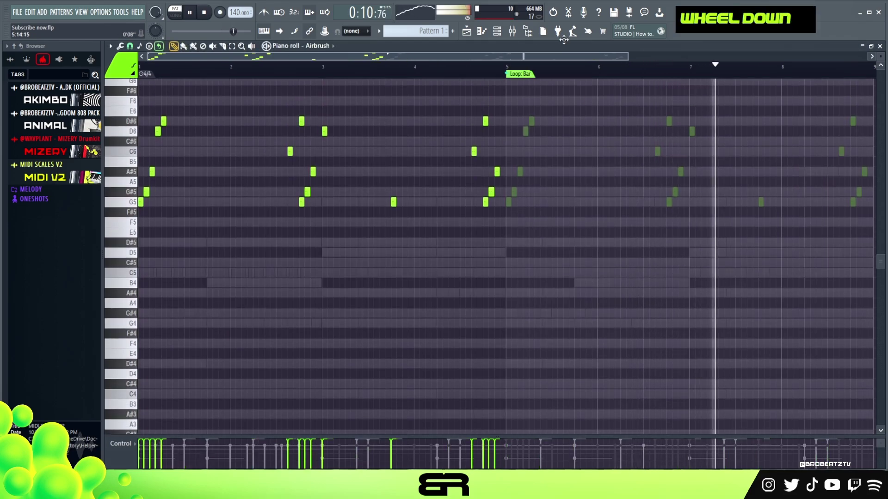
key(F6)
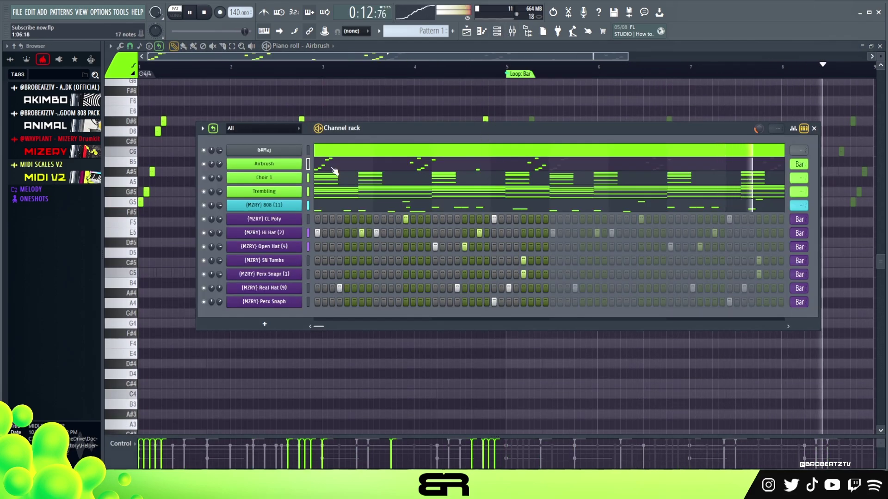
key(space)
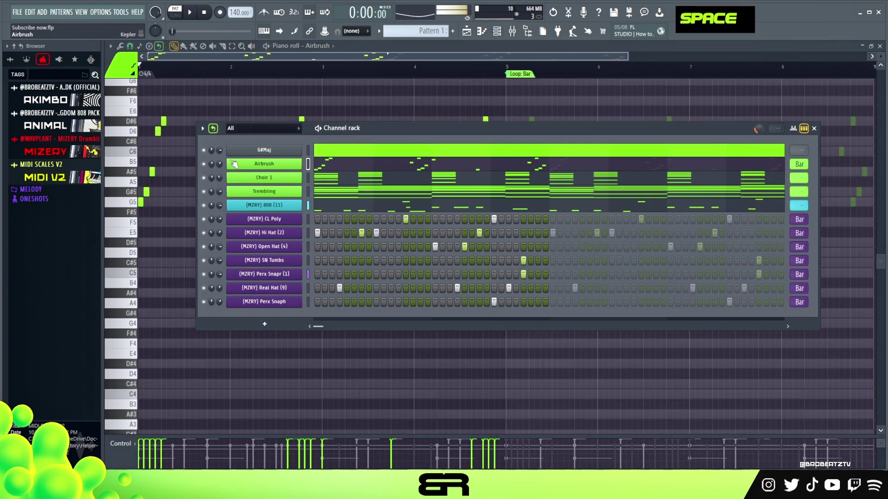